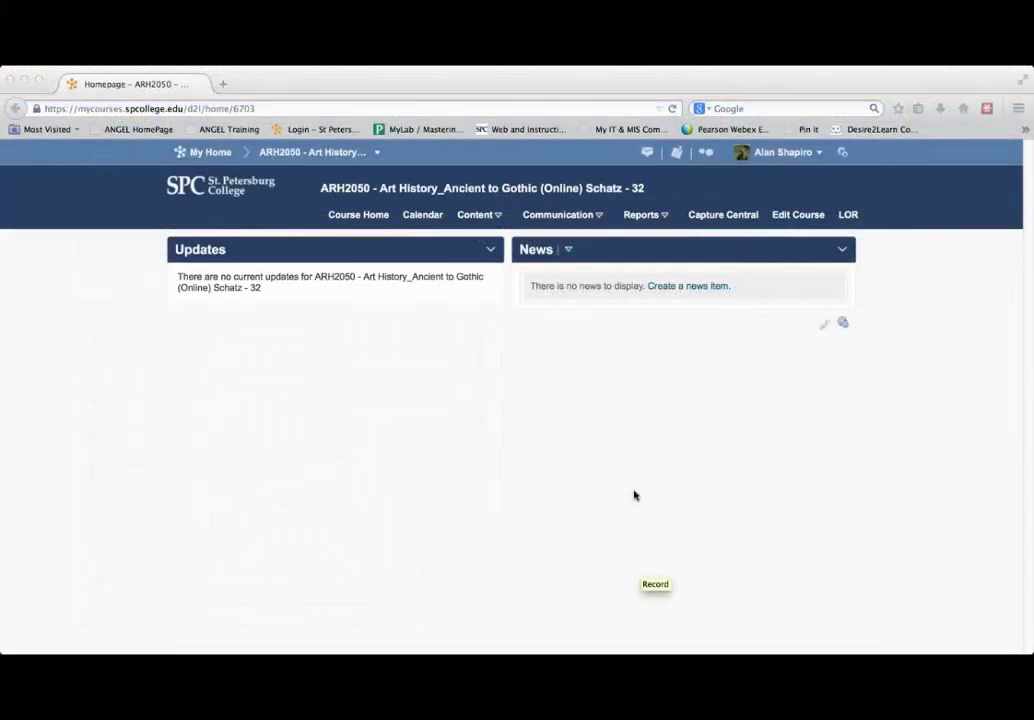
Step: Open the course content and display the Unit 2 module of PHI1600_CourseOfRecord
click(490, 219)
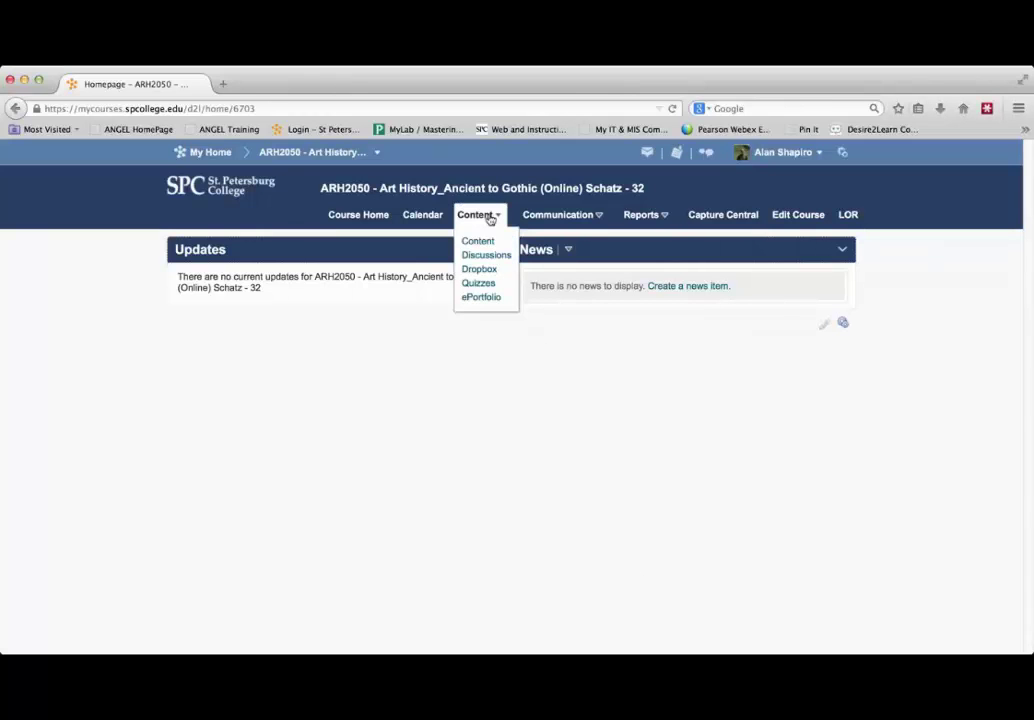
click(475, 246)
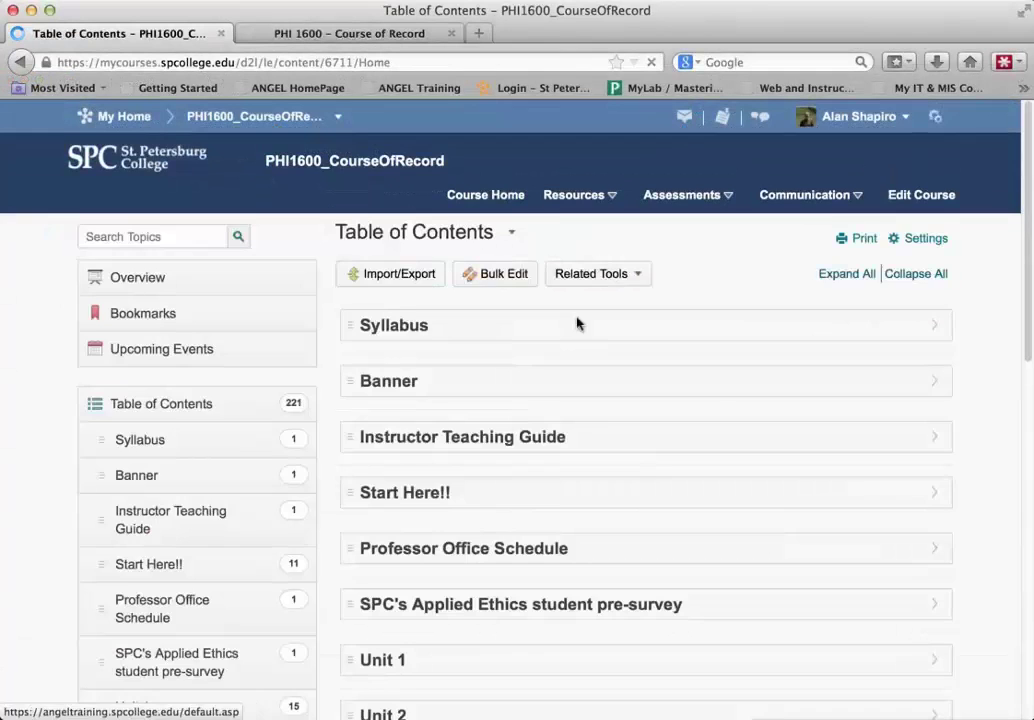
scroll(475, 533, down, 5)
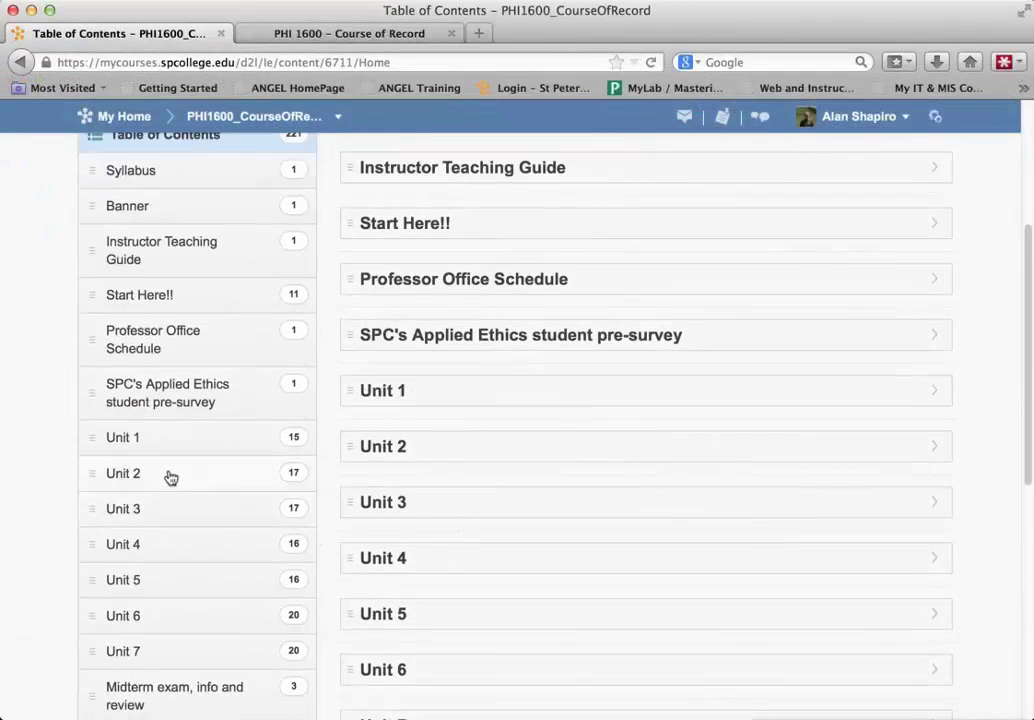
click(170, 478)
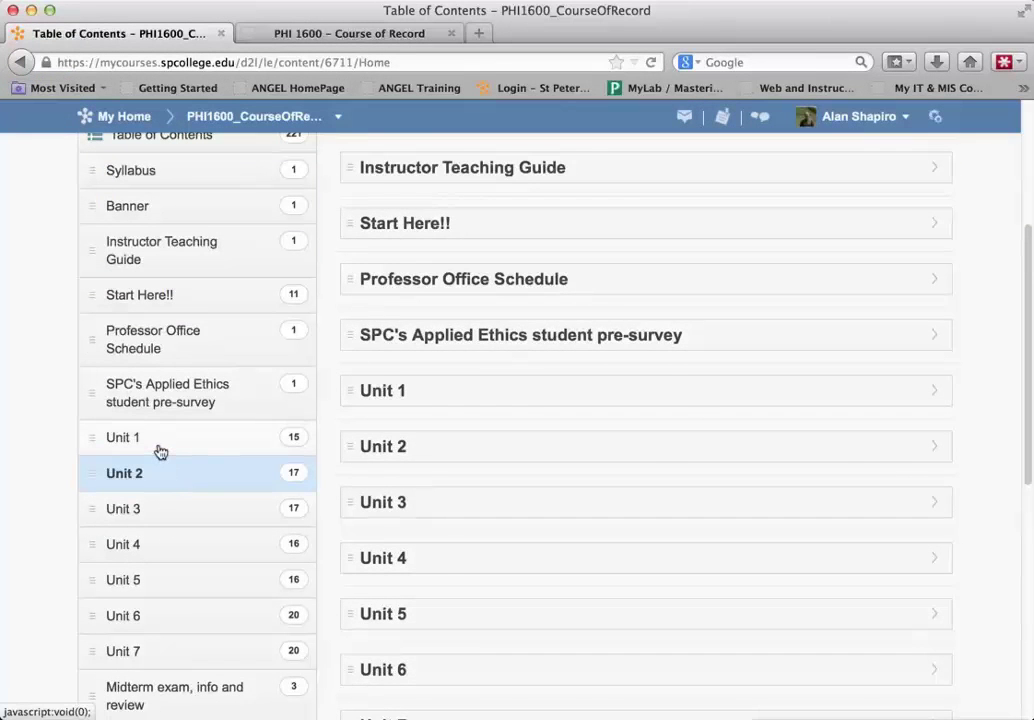
scroll(688, 385, up, 5)
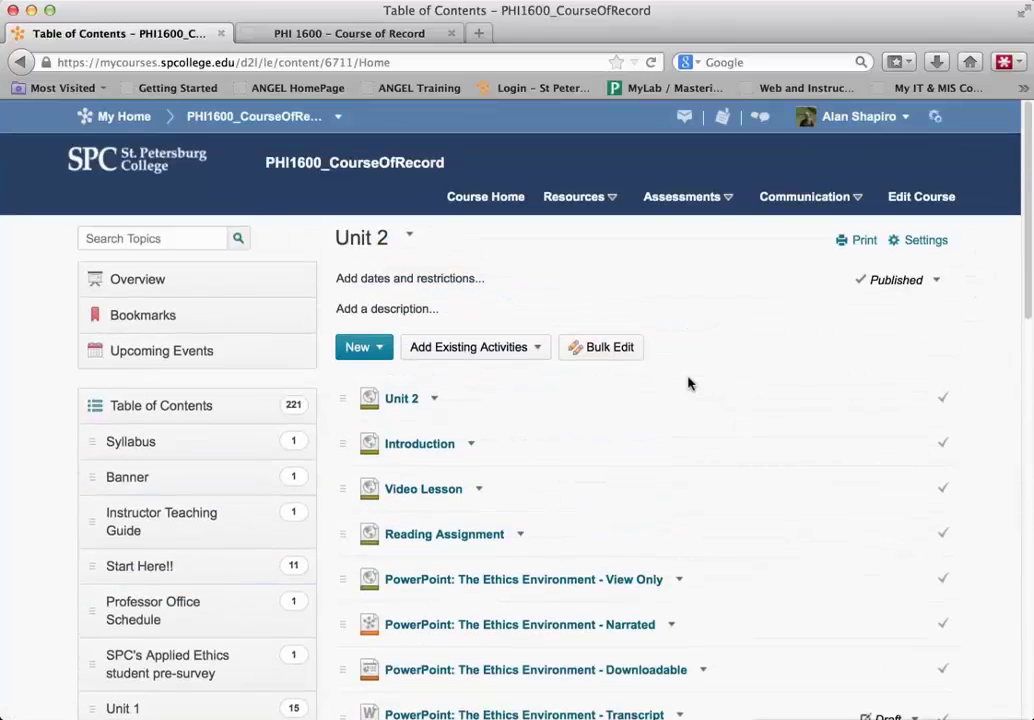
scroll(683, 392, down, 1)
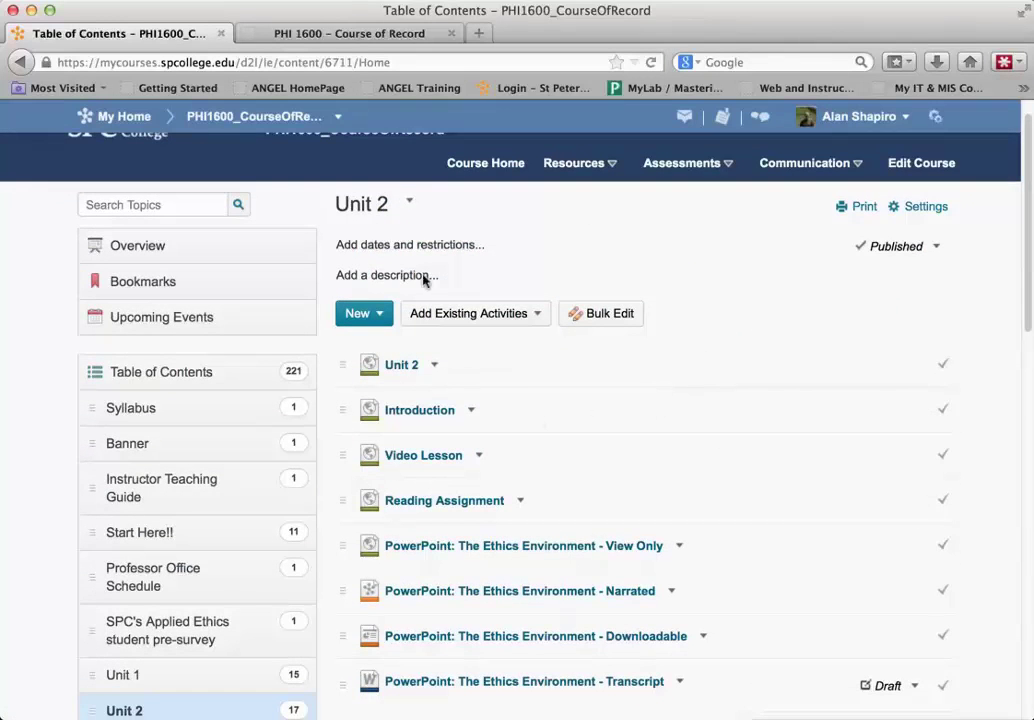
Step: Switch to the ANGEL course, open Unit 2 in its lessons, and examine the introduction, video lesson and reading assignment pages
click(346, 33)
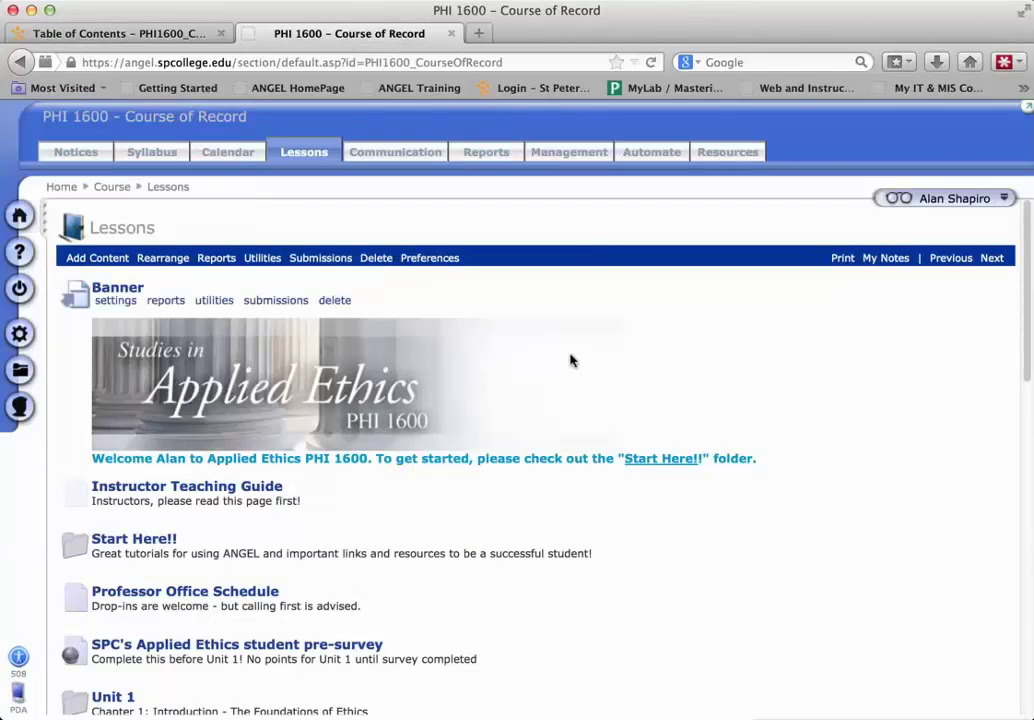
scroll(556, 385, down, 3)
click(113, 641)
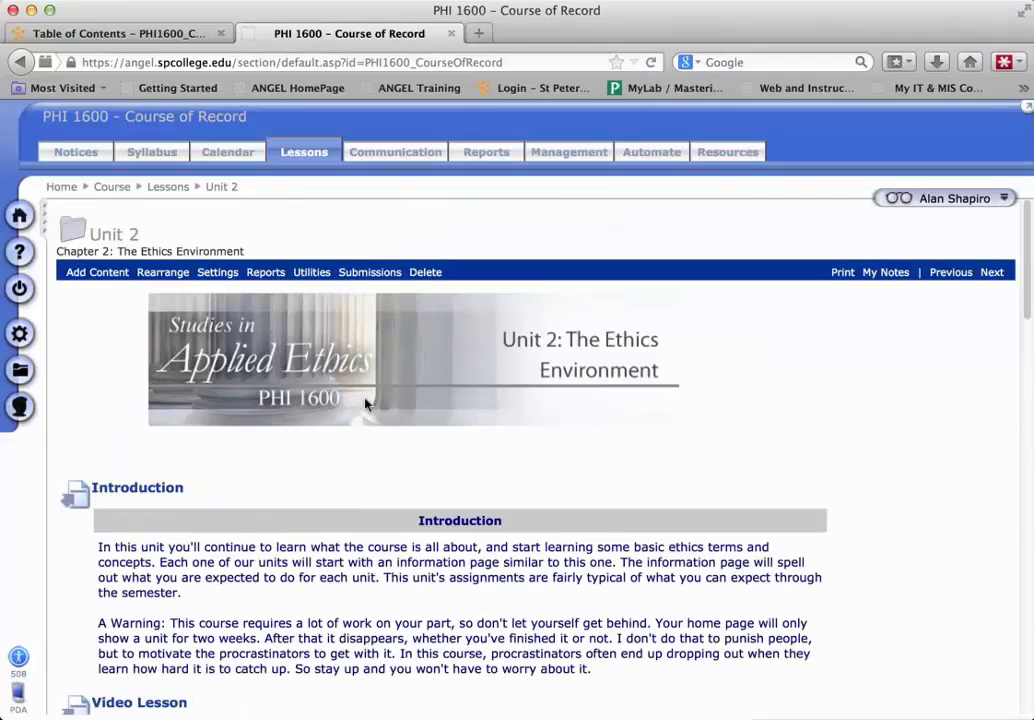
mouse_move(293, 498)
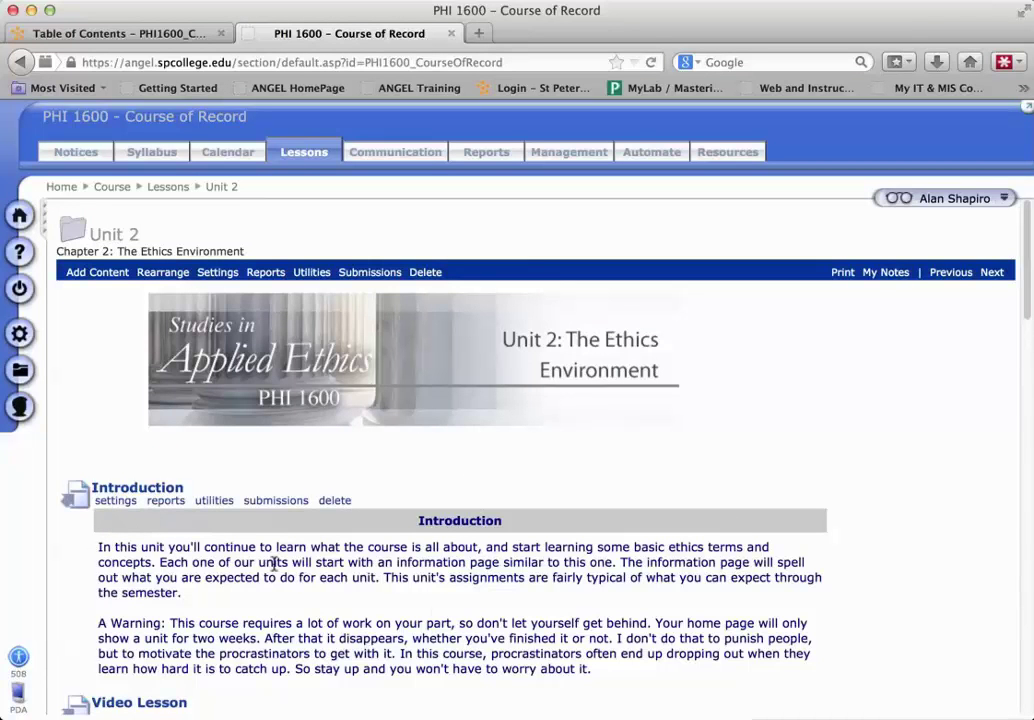
scroll(383, 557, down, 2)
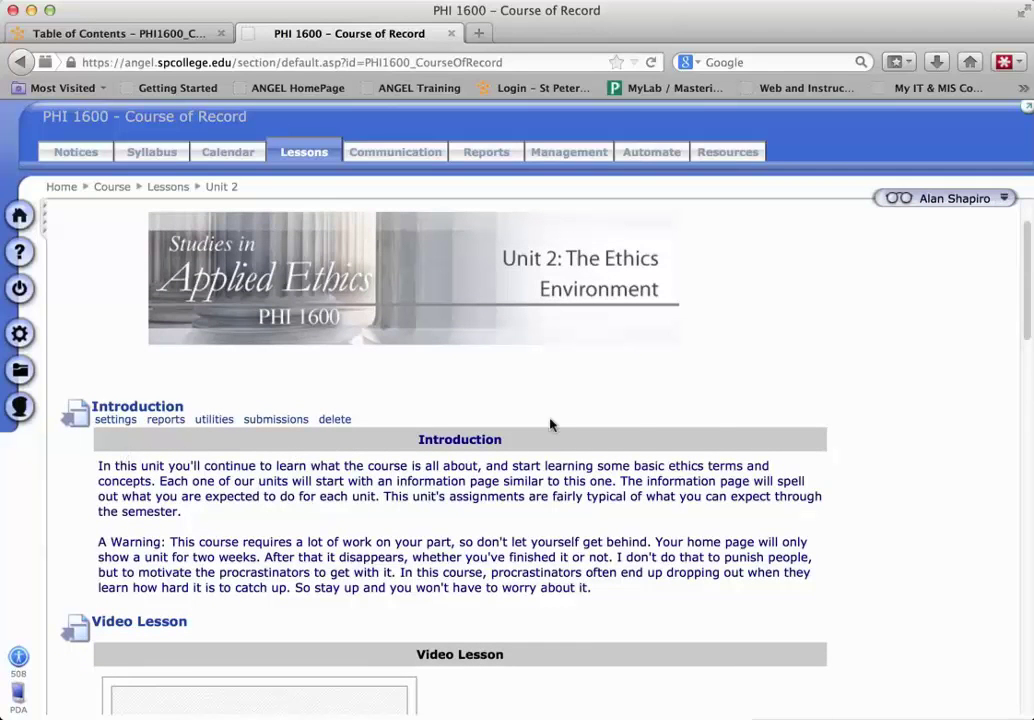
scroll(711, 494, down, 5)
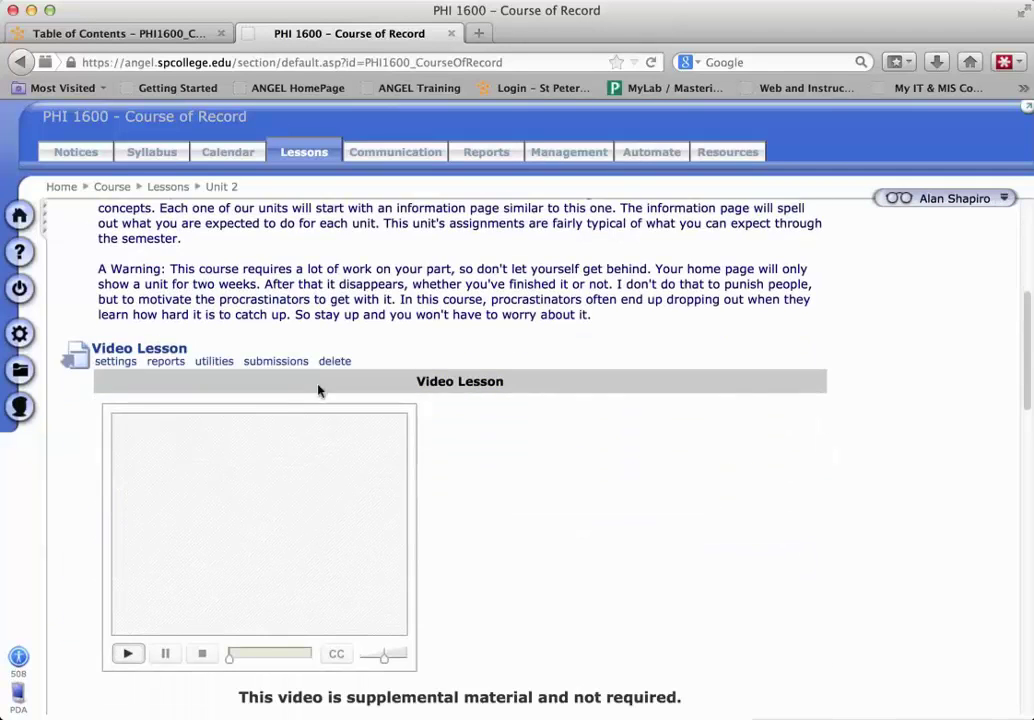
scroll(695, 532, down, 7)
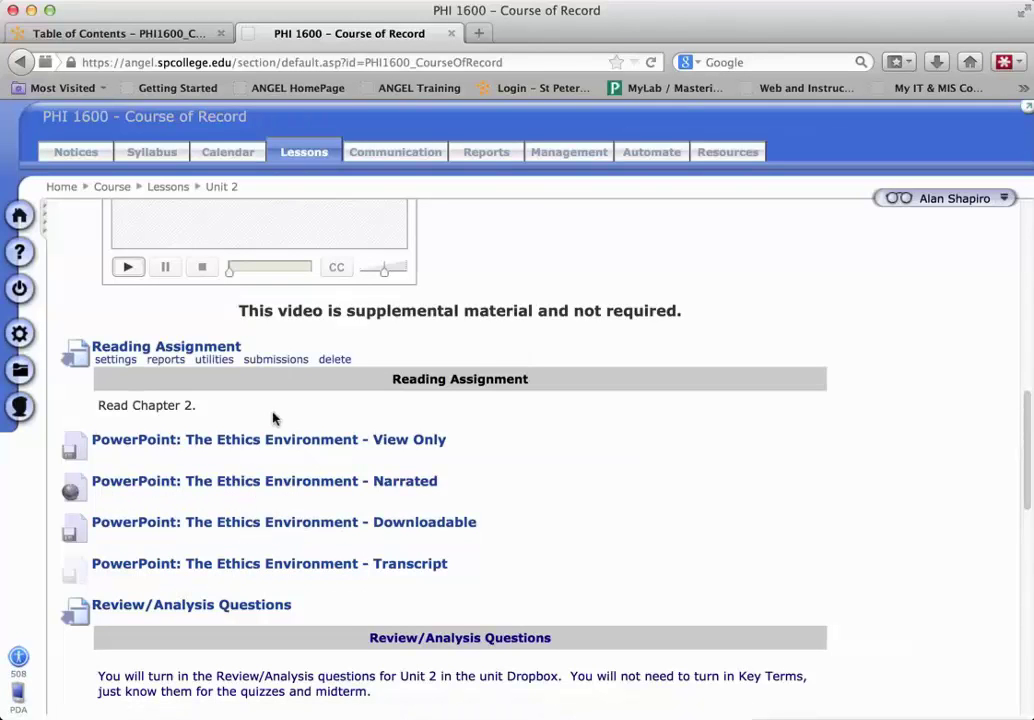
Step: Compare the Unit 2 topic list in the Desire2Learn course with the Unit 2 page in ANGEL
click(113, 34)
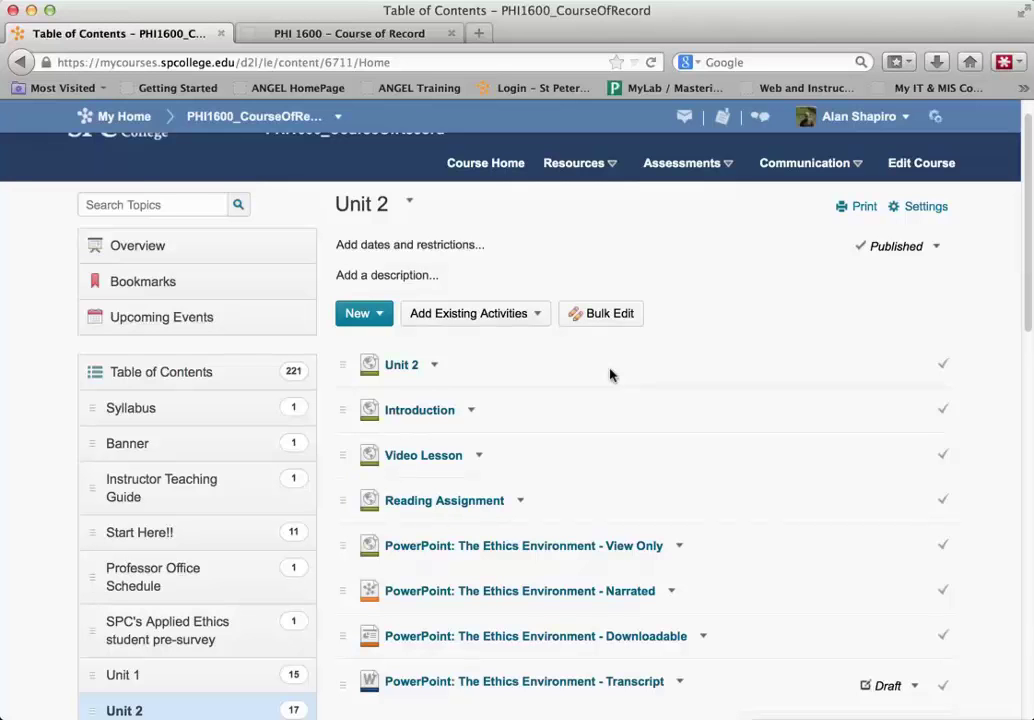
click(408, 32)
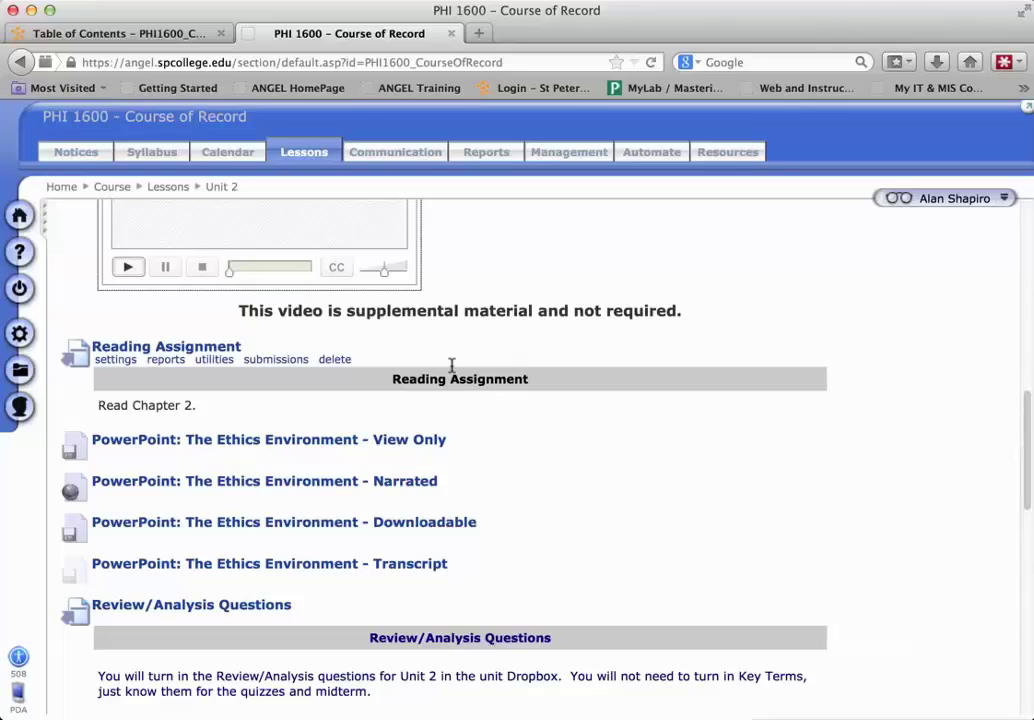
scroll(455, 385, up, 5)
scroll(455, 385, up, 1)
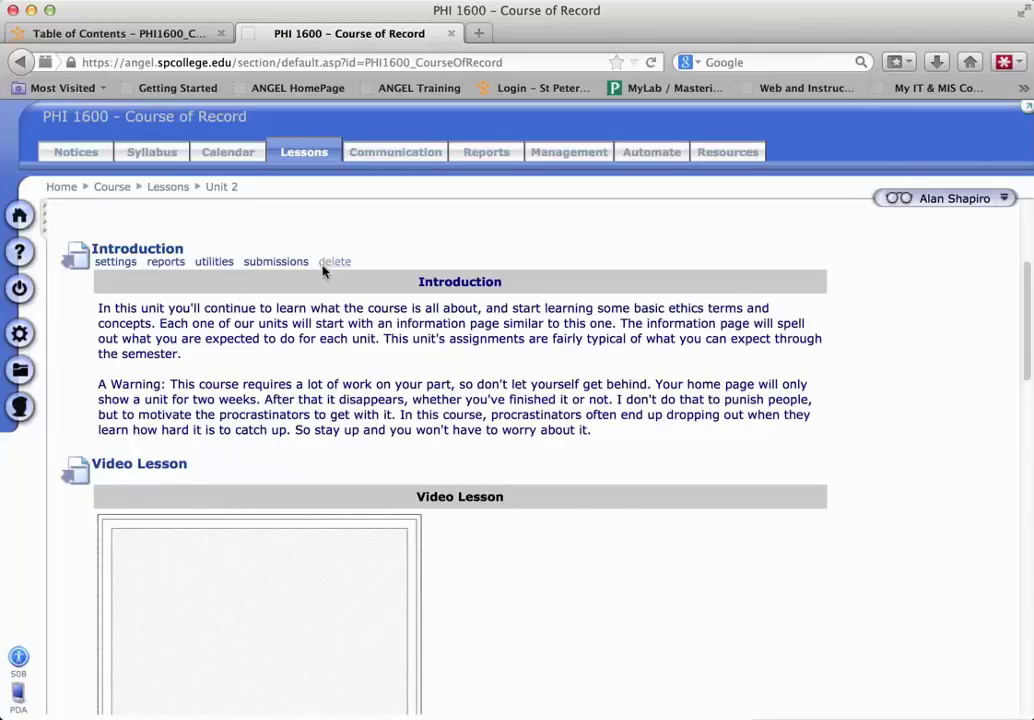
click(109, 37)
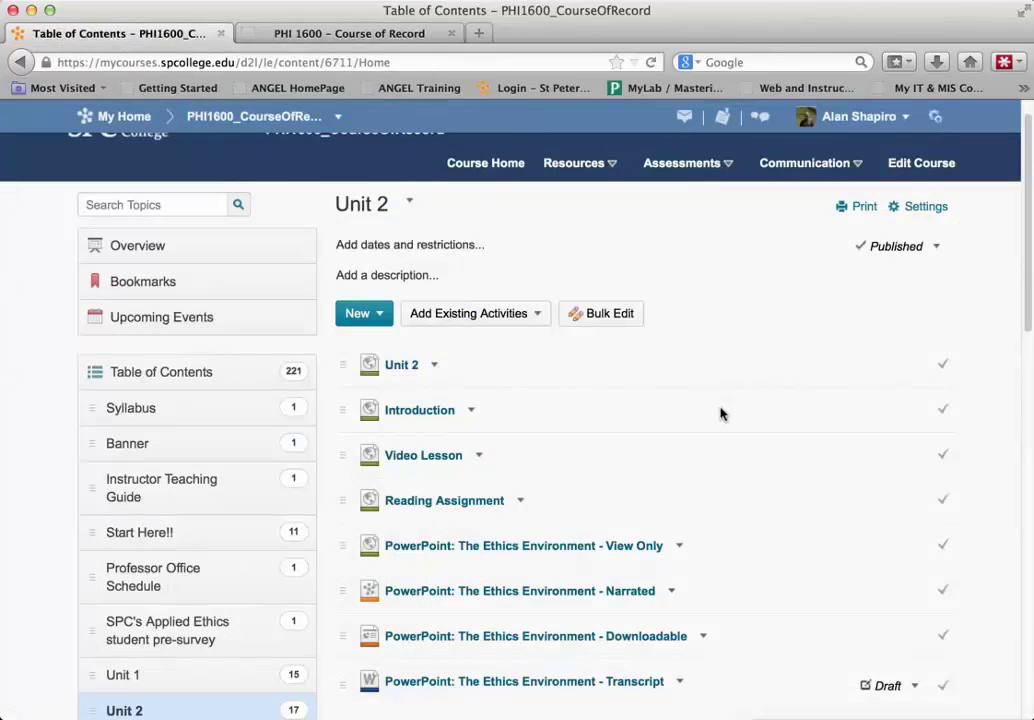
Step: Copy the banner image from the Unit 2 topic's HTML content, leaving the editor without saving
click(400, 366)
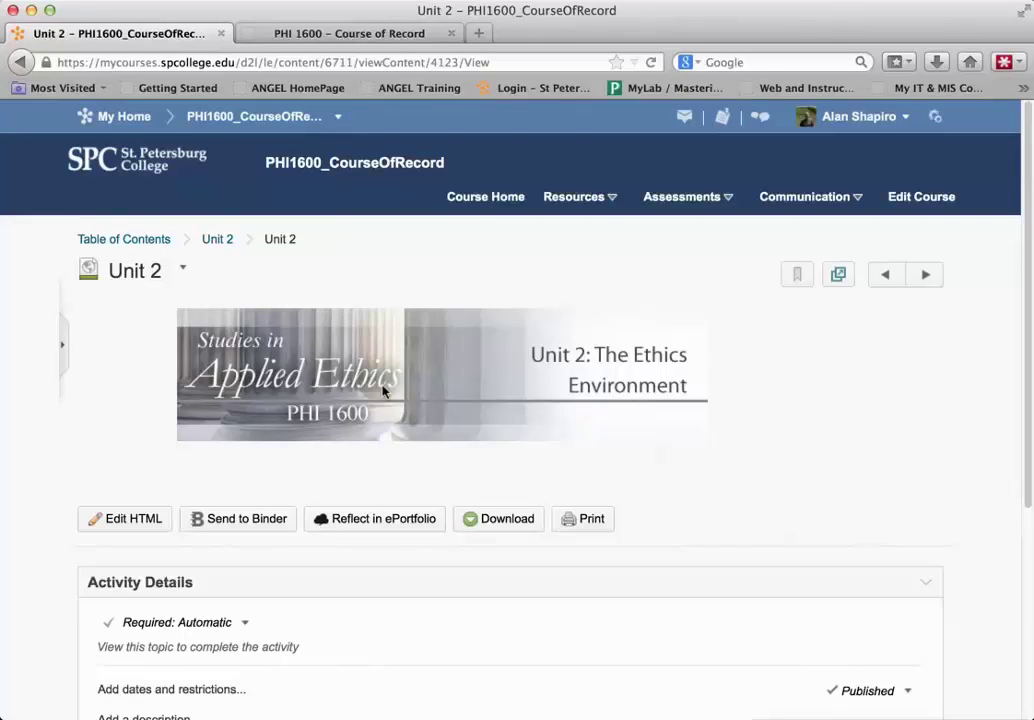
click(182, 270)
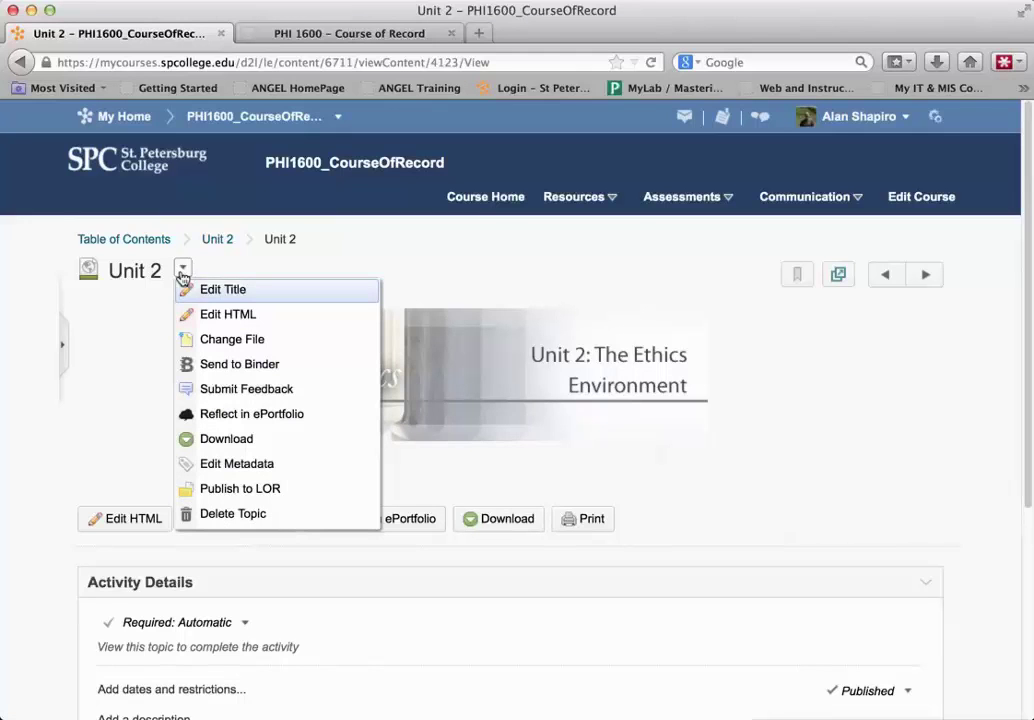
click(200, 314)
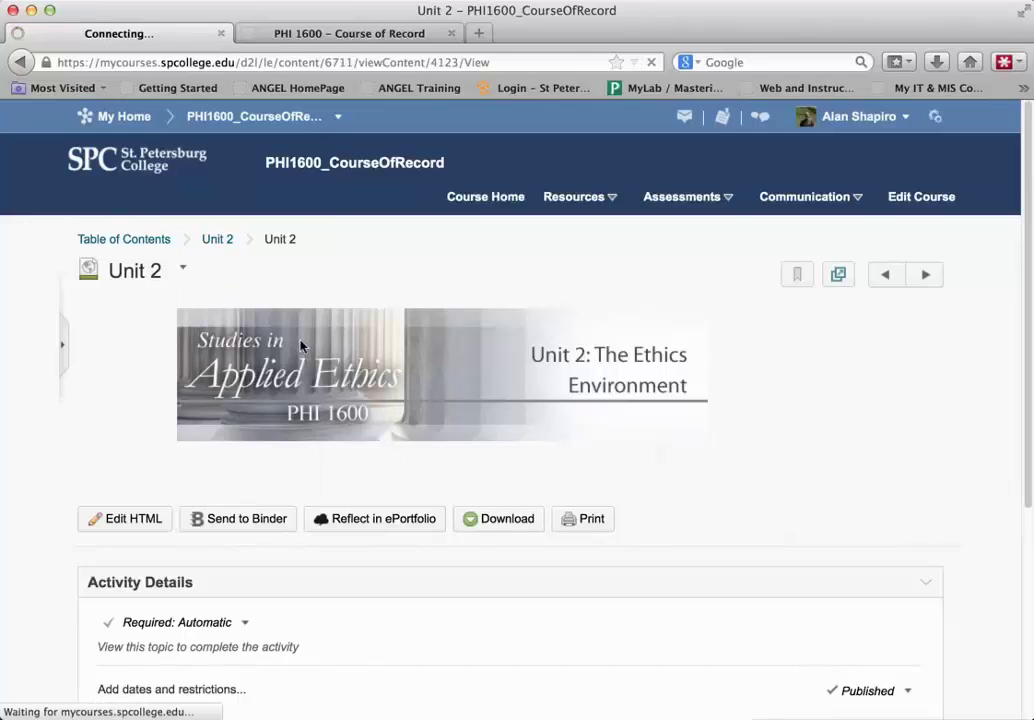
click(358, 415)
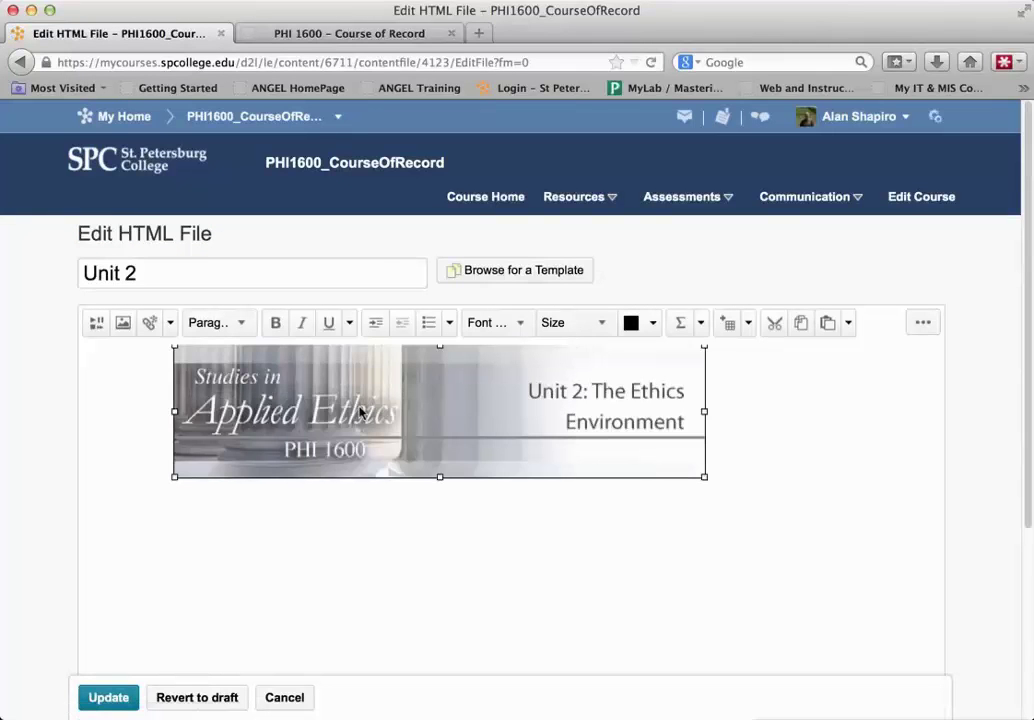
right_click(492, 428)
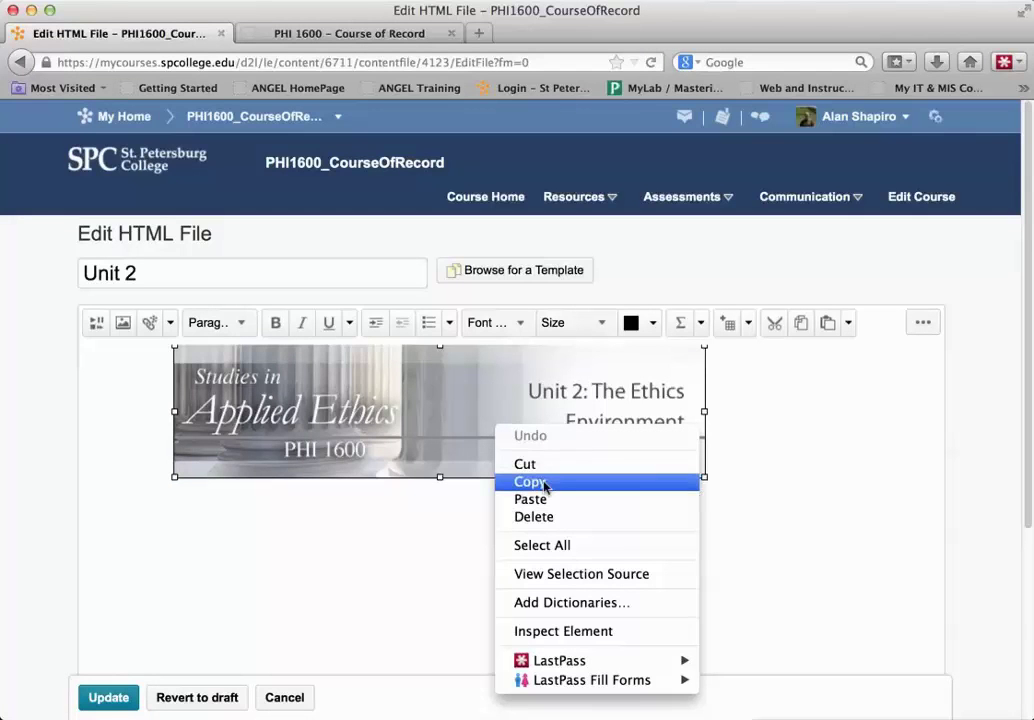
click(367, 519)
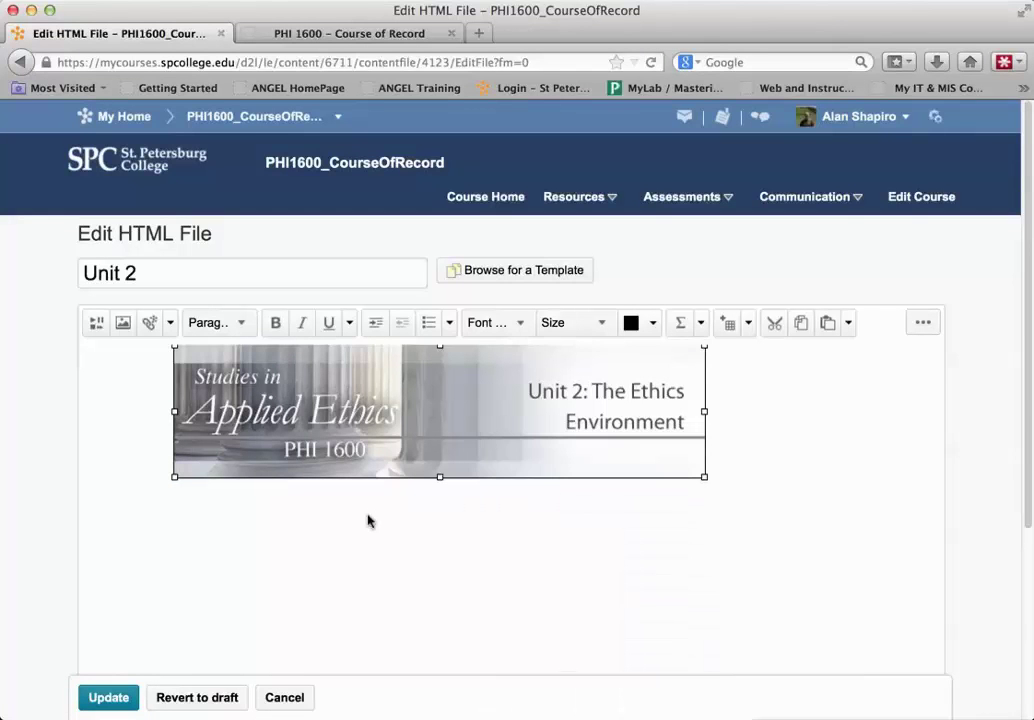
click(295, 705)
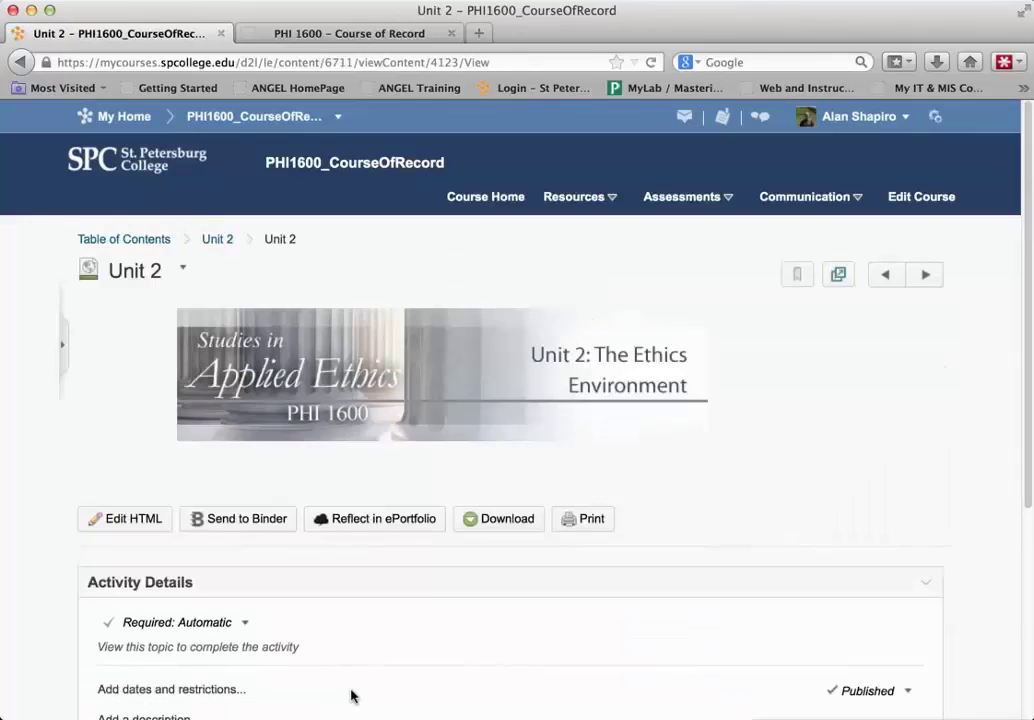
Step: Paste the copied banner image into the Unit 2 module's description and save the description
click(214, 242)
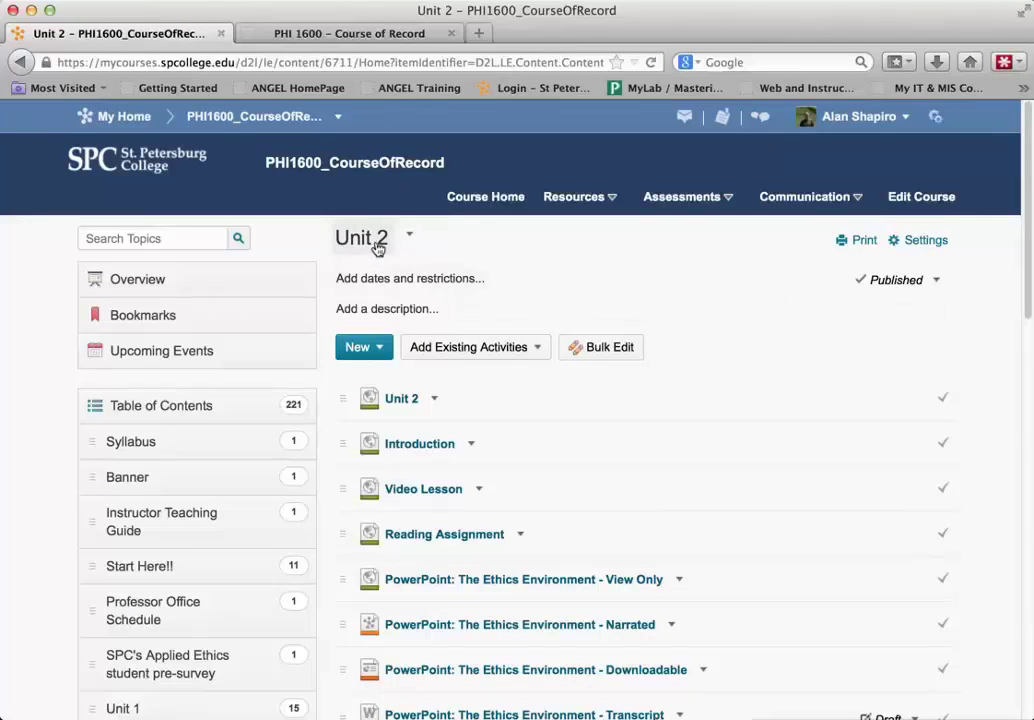
click(378, 311)
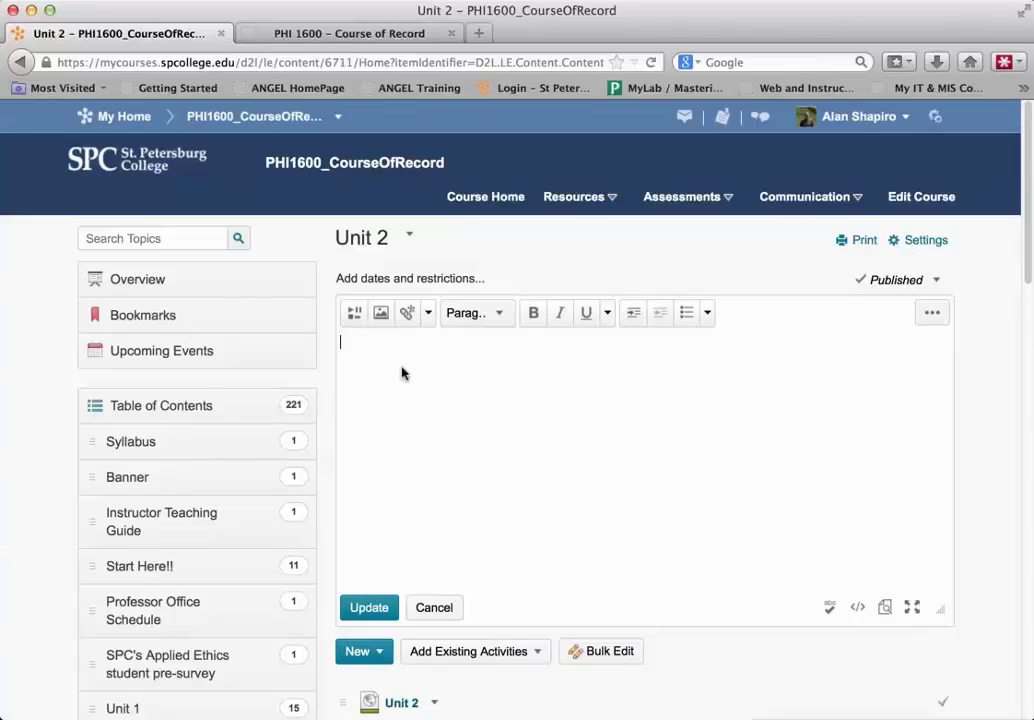
key(super+v)
right_click(473, 486)
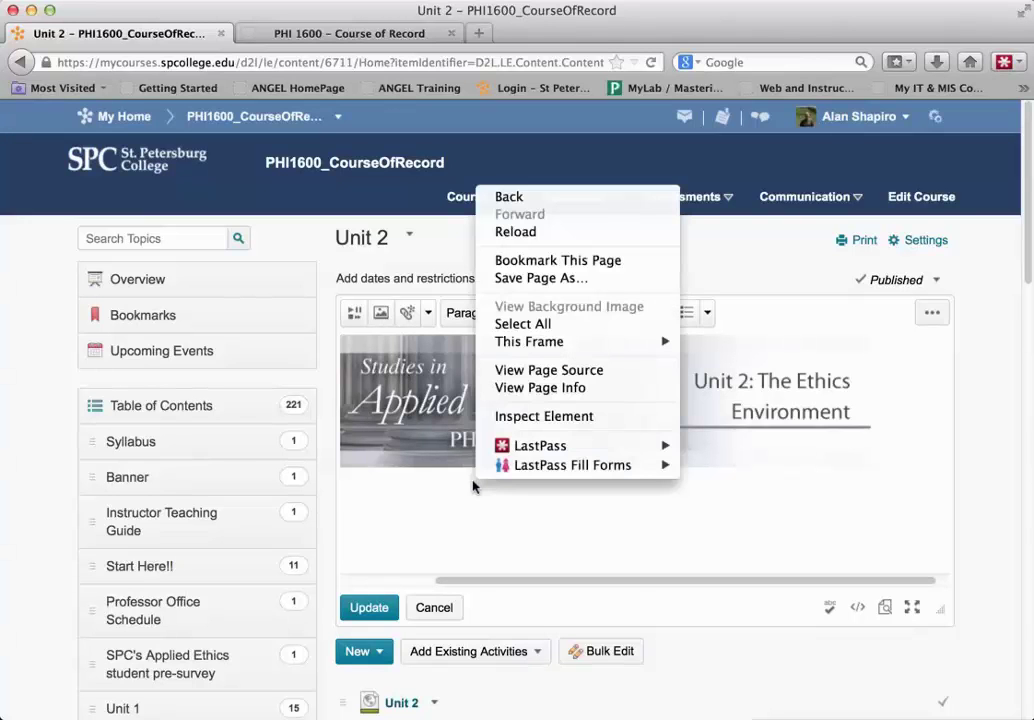
right_click(430, 429)
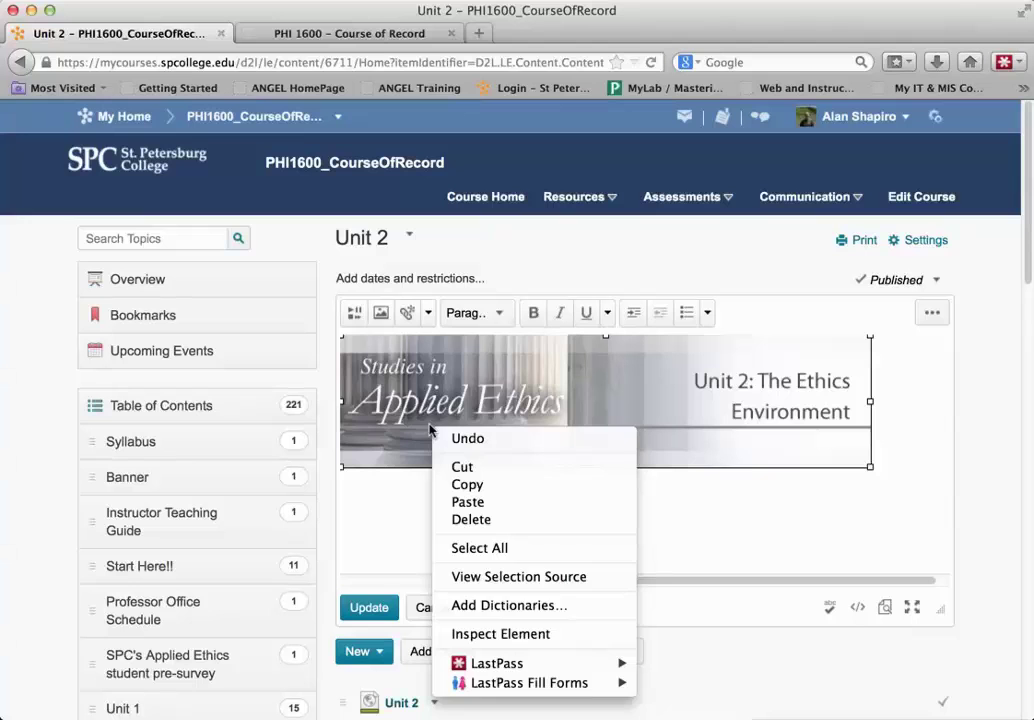
click(397, 620)
click(381, 615)
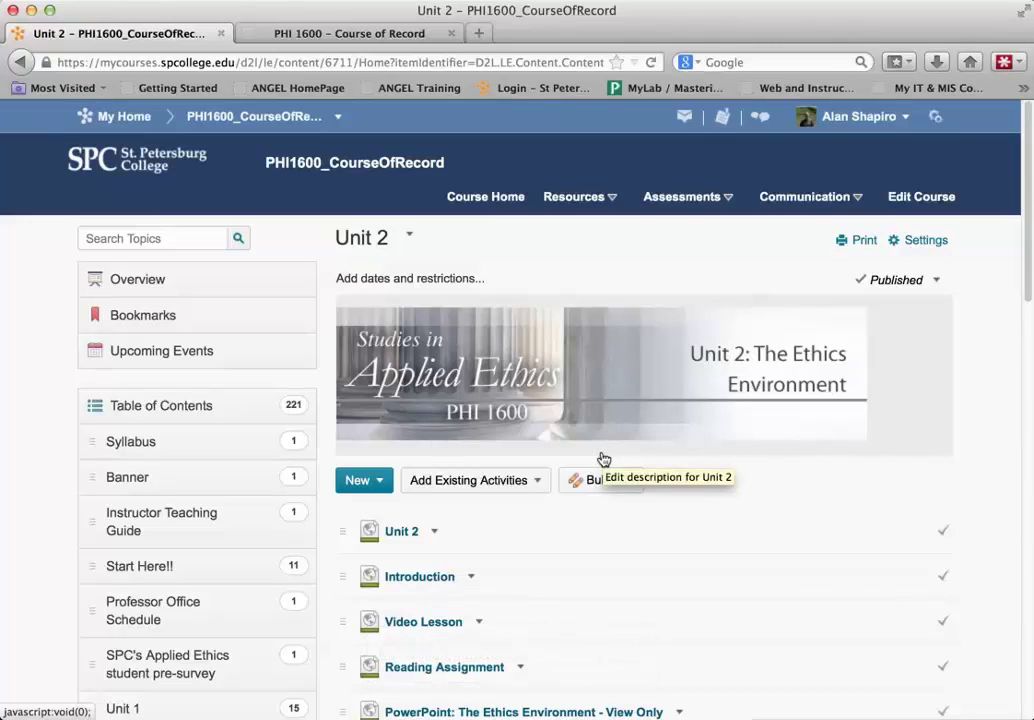
Step: Delete the Unit 2 banner topic from the module, removing it from Content but keeping the associated file in the course
scroll(470, 540, down, 2)
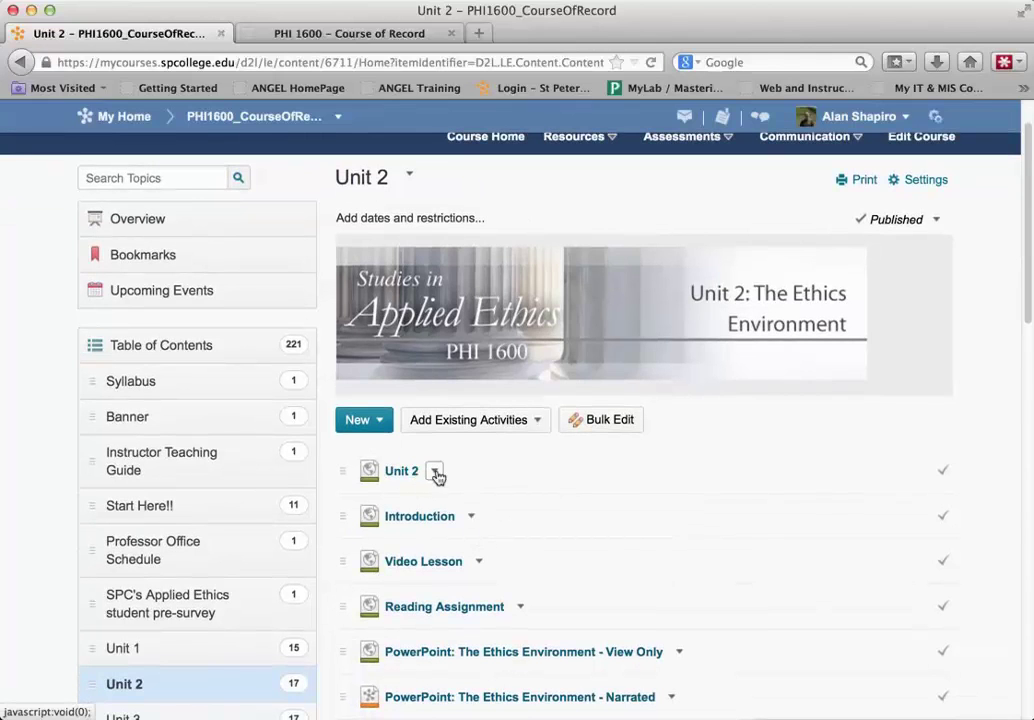
click(435, 472)
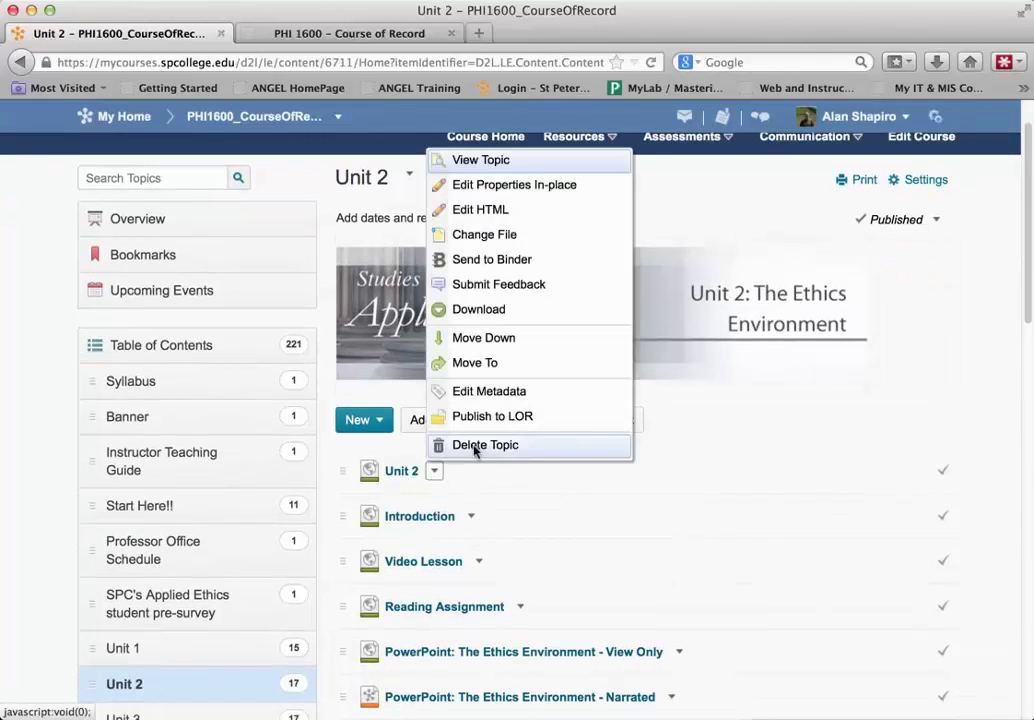
click(475, 445)
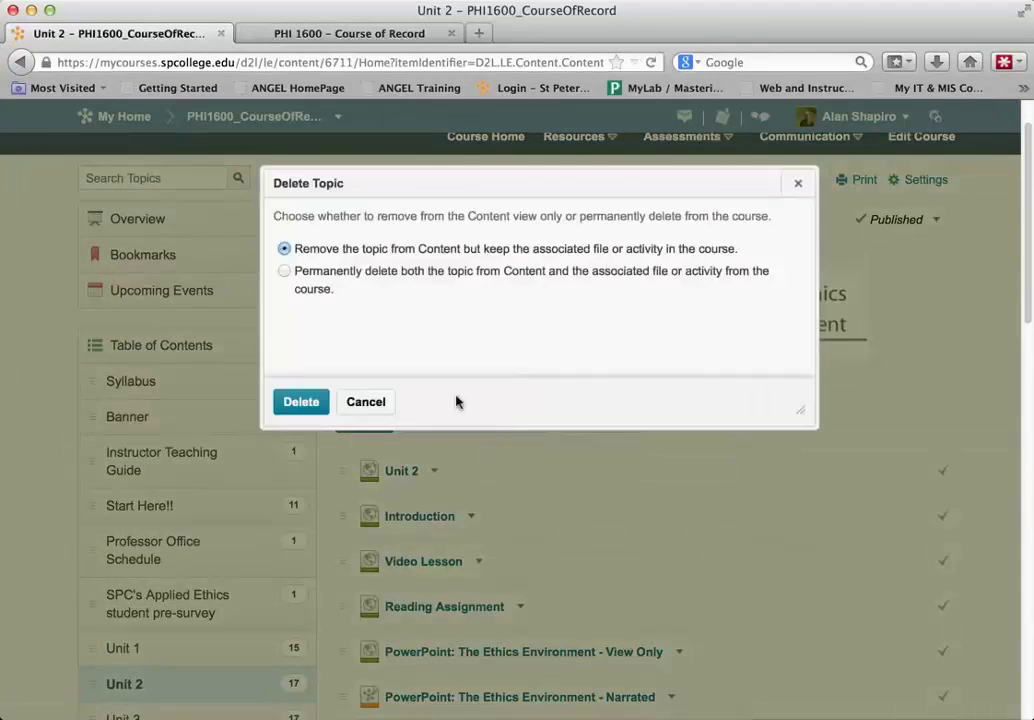
click(301, 405)
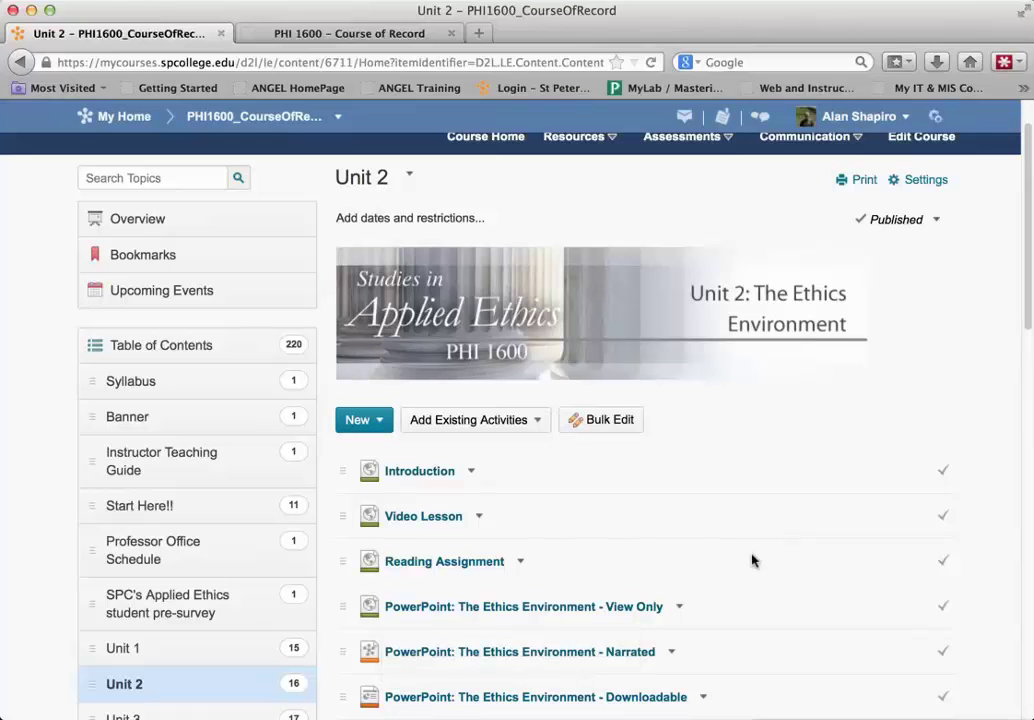
Step: Open the Unit 2 Introduction topic and copy its two body paragraphs without the heading bar
click(416, 480)
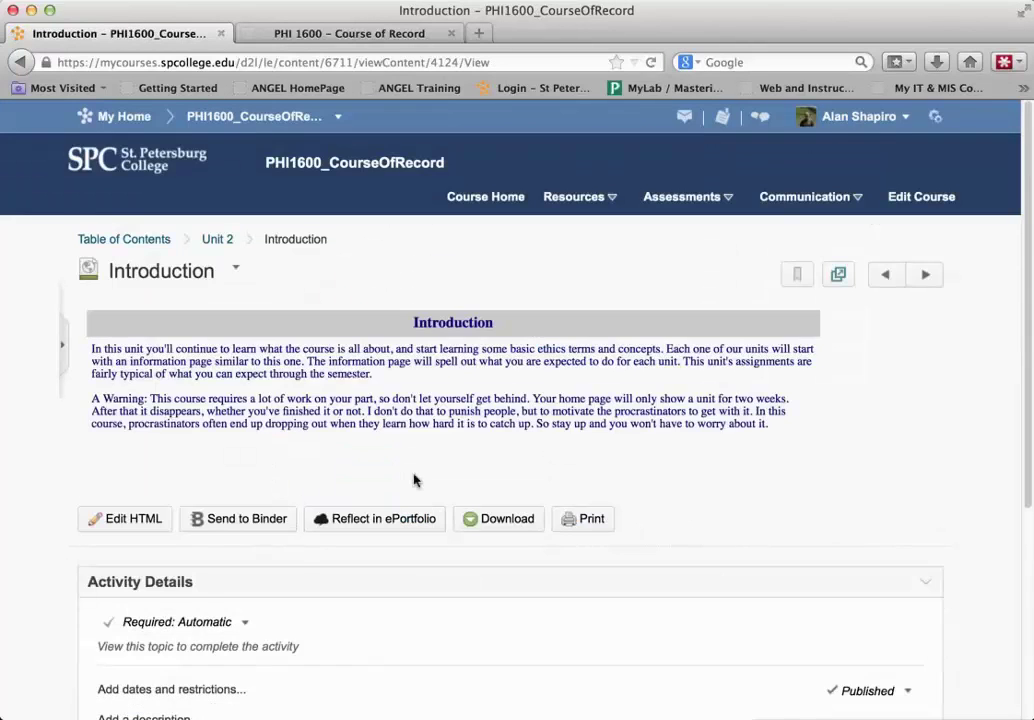
click(258, 35)
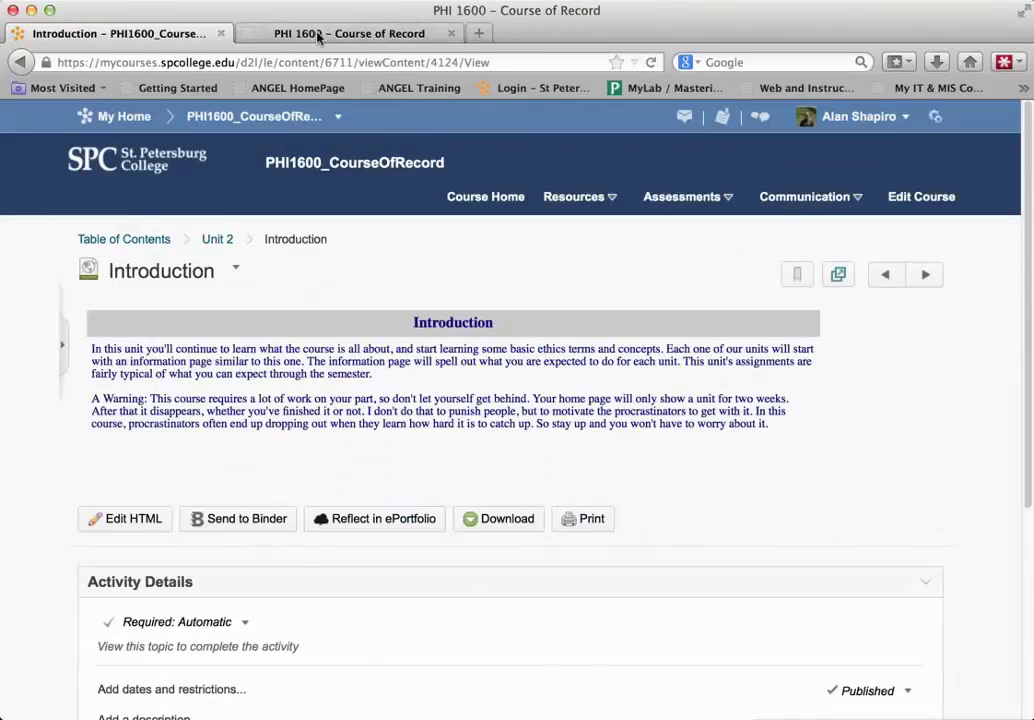
click(147, 35)
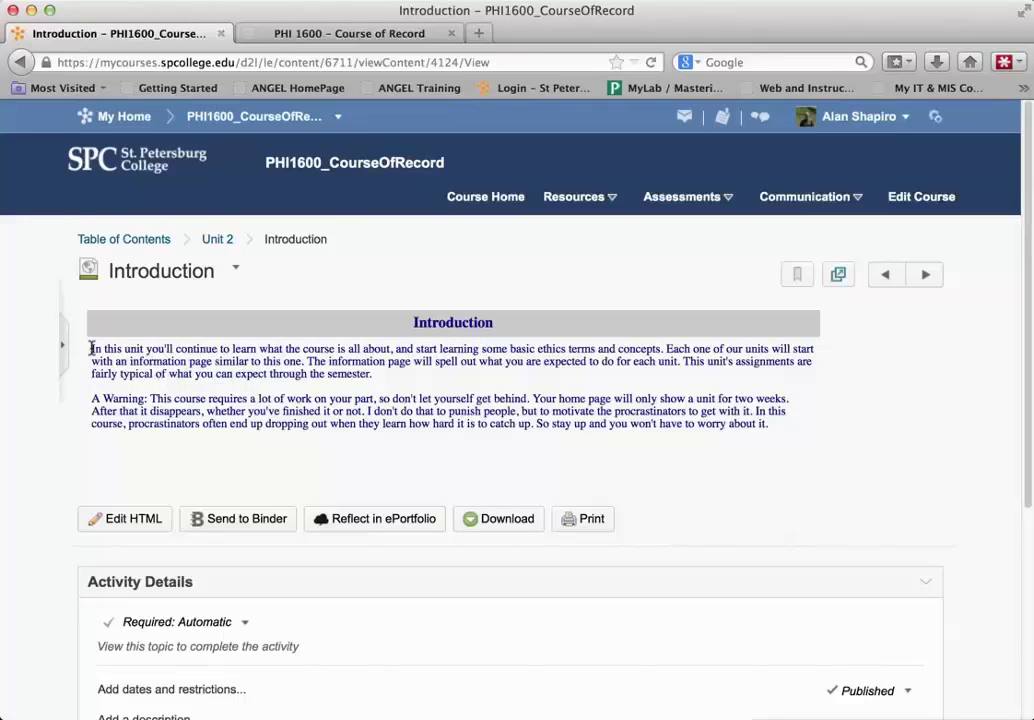
drag(91, 347, 775, 434)
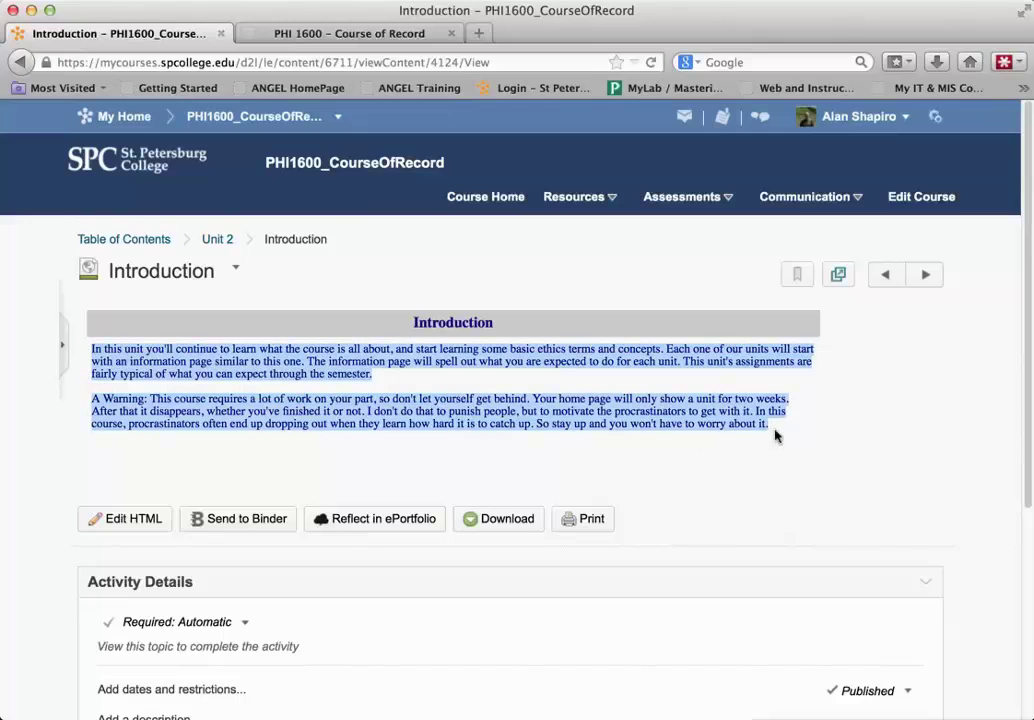
right_click(700, 396)
click(725, 404)
Step: Return to the Unit 2 module and add a sub-module named "Introduction" below its topics
click(219, 239)
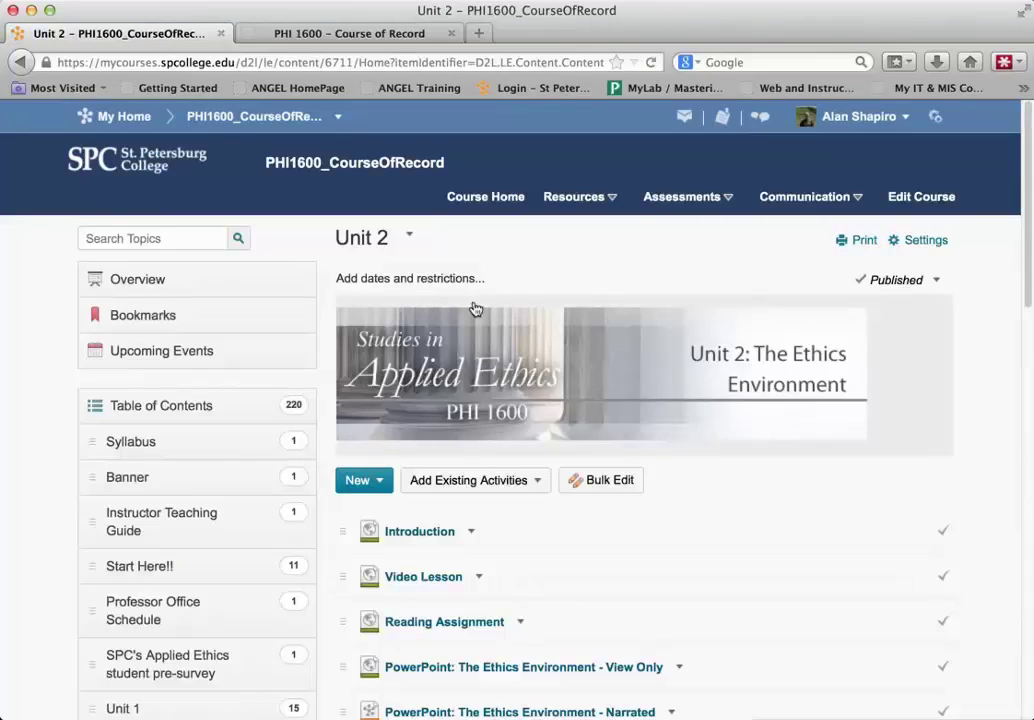
scroll(704, 578, down, 15)
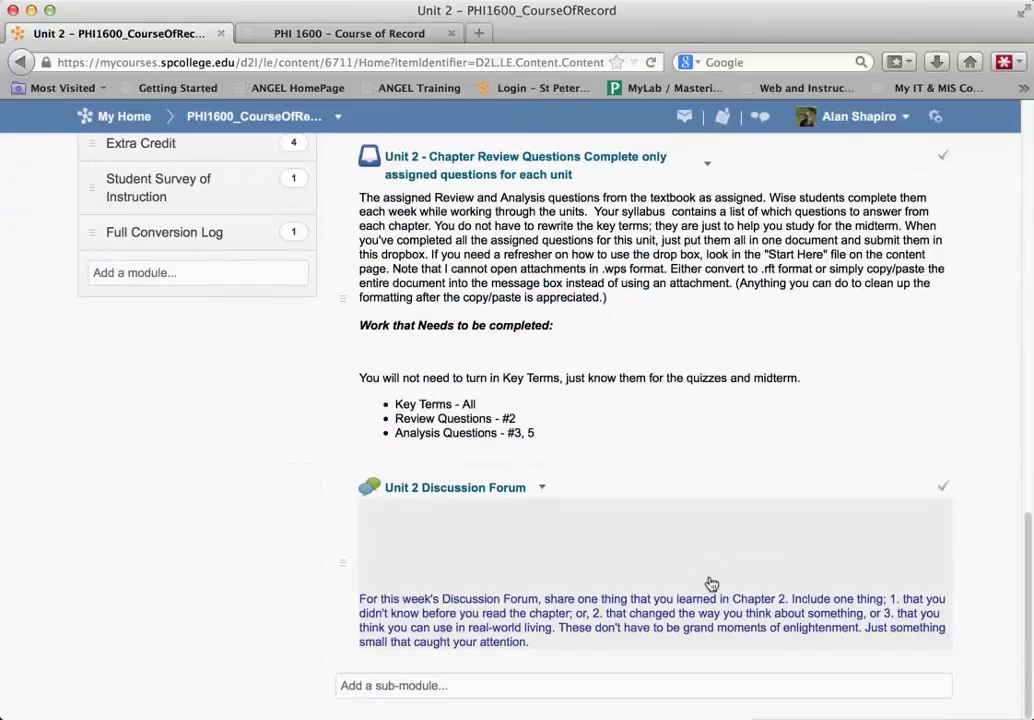
click(391, 688)
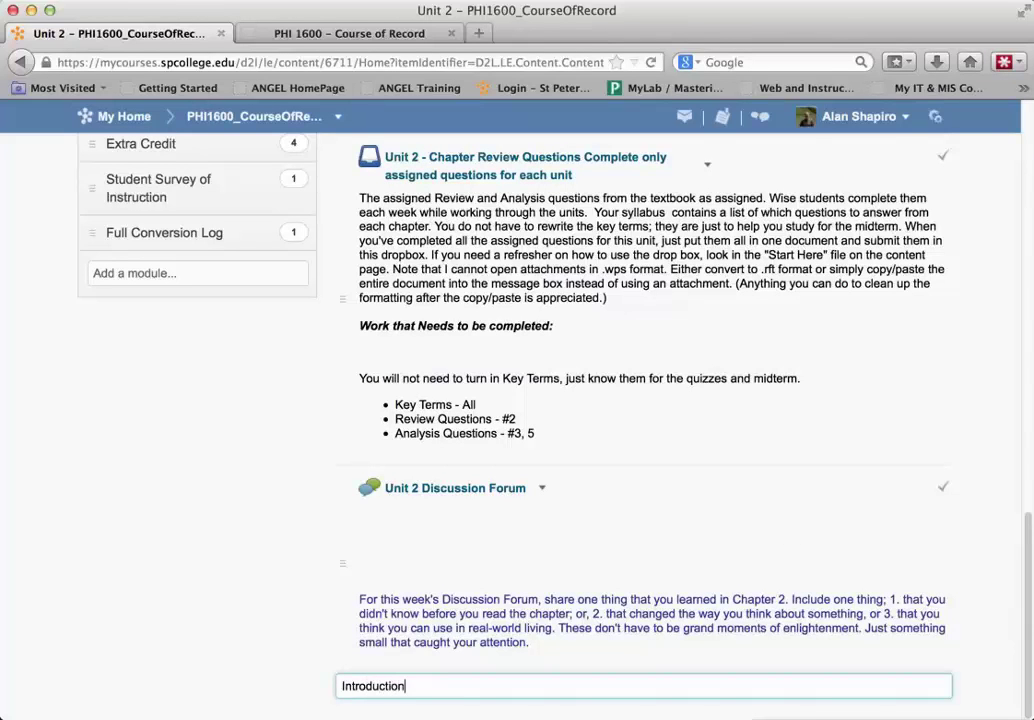
key(Return)
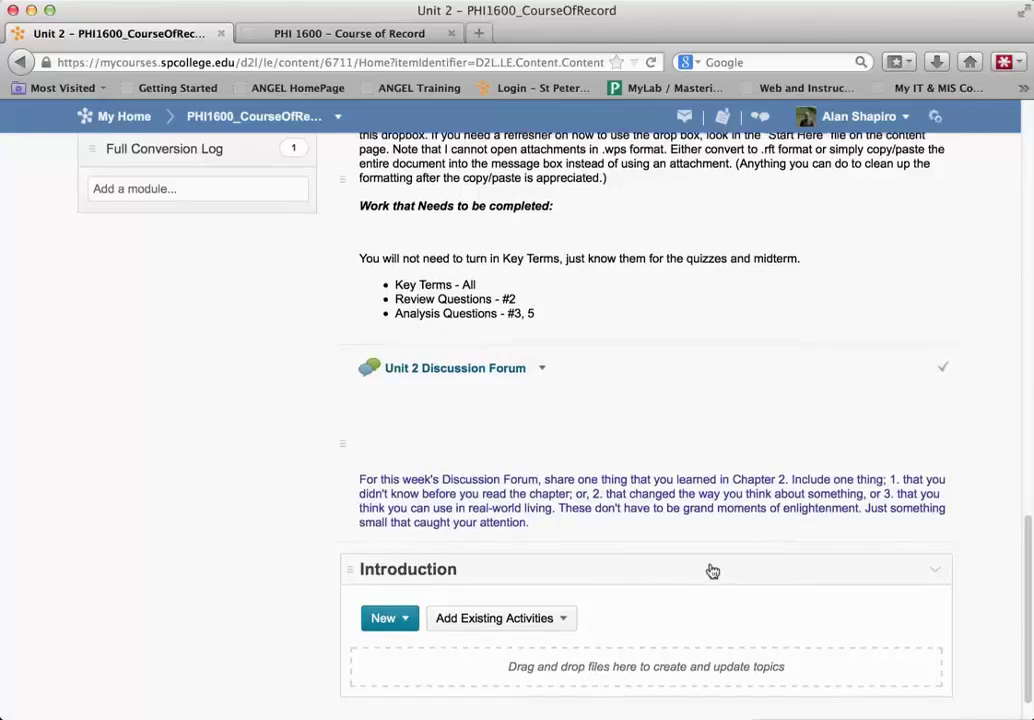
Step: Paste the copied introduction paragraphs into the Introduction sub-module's description and save it
scroll(710, 570, up, 15)
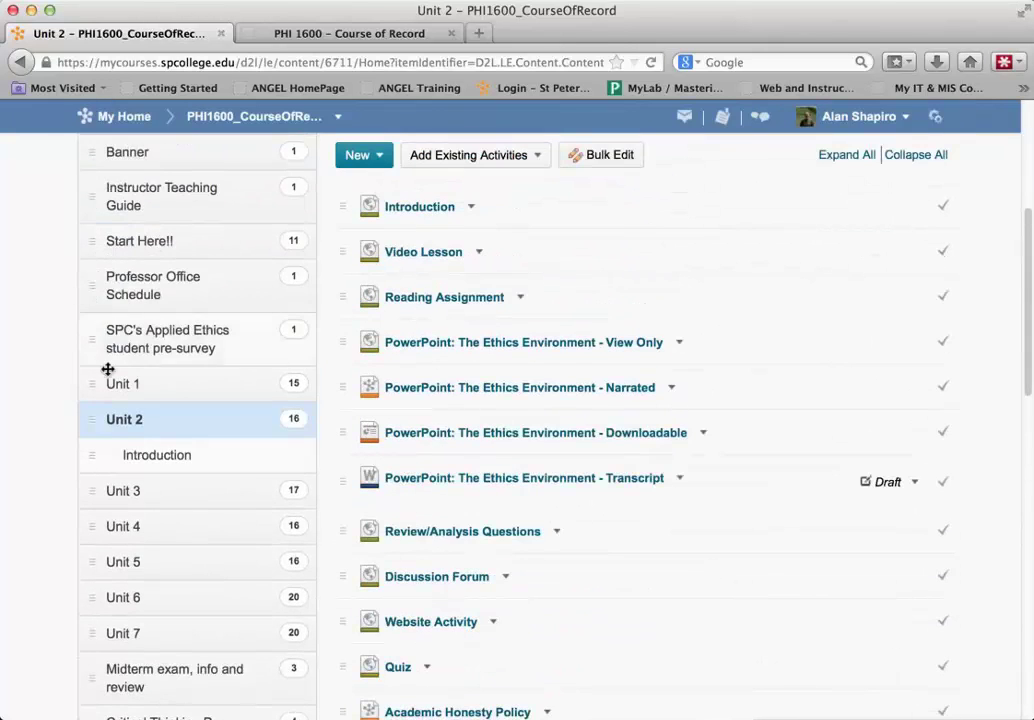
click(156, 461)
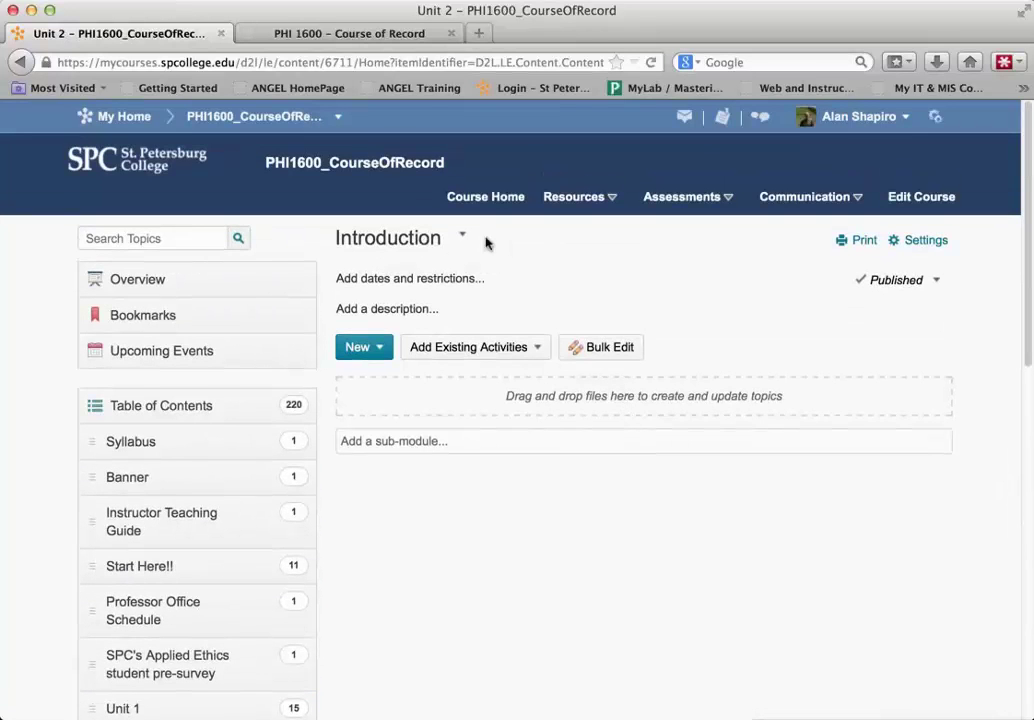
click(381, 318)
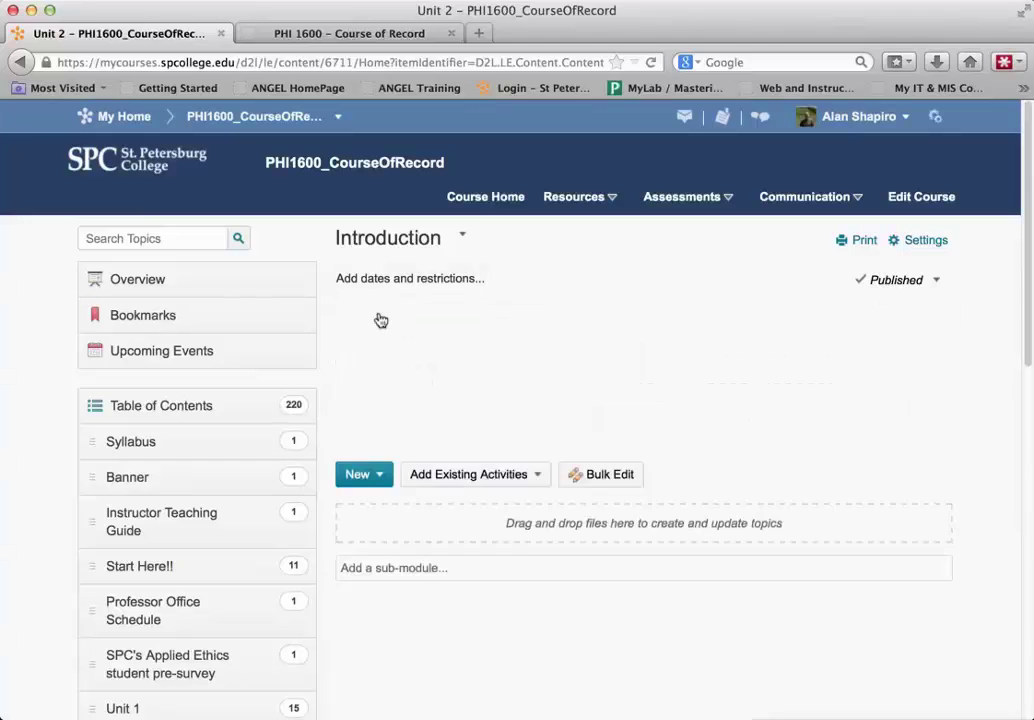
key(super+v)
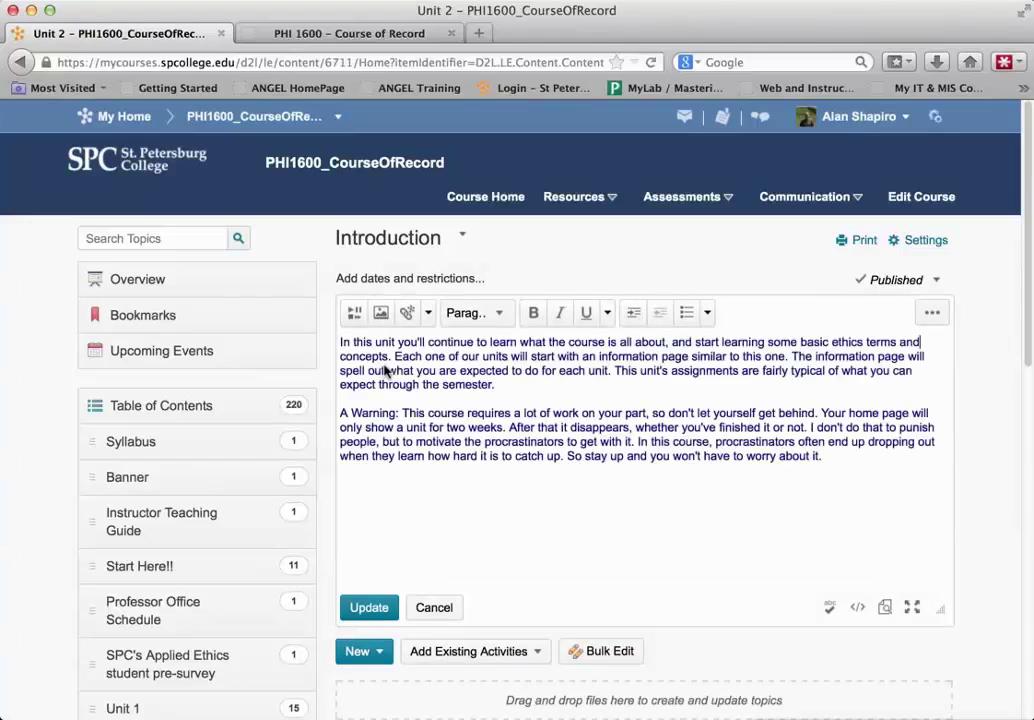
click(381, 610)
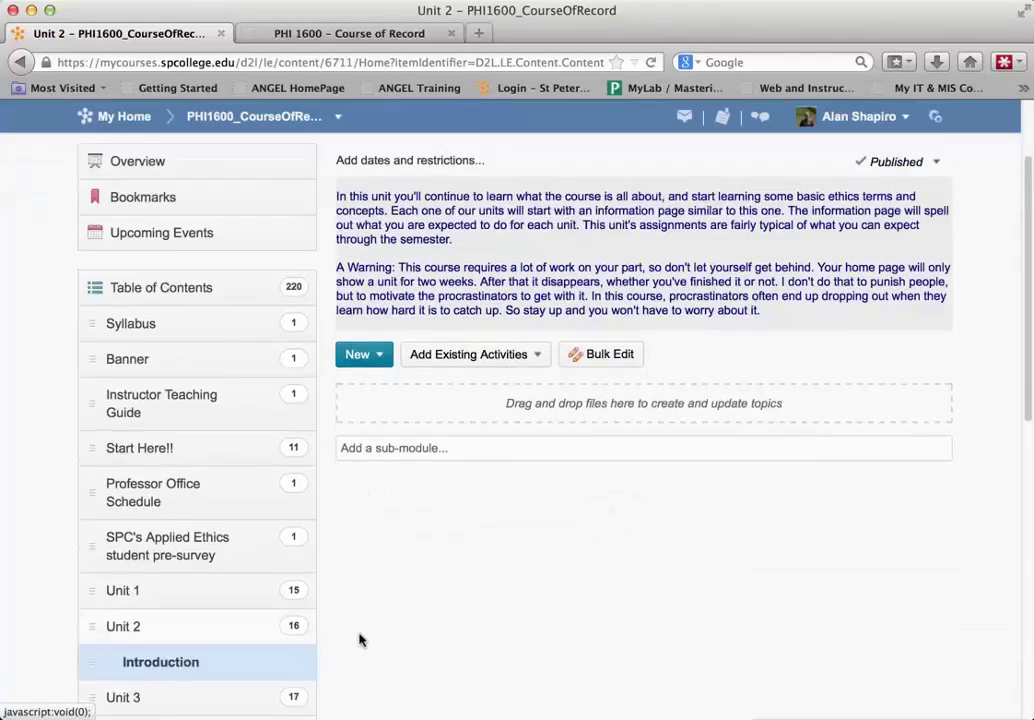
Step: Delete the old Introduction topic from Unit 2, permanently removing both the topic and its associated file from the course
scroll(358, 642, down, 5)
click(163, 516)
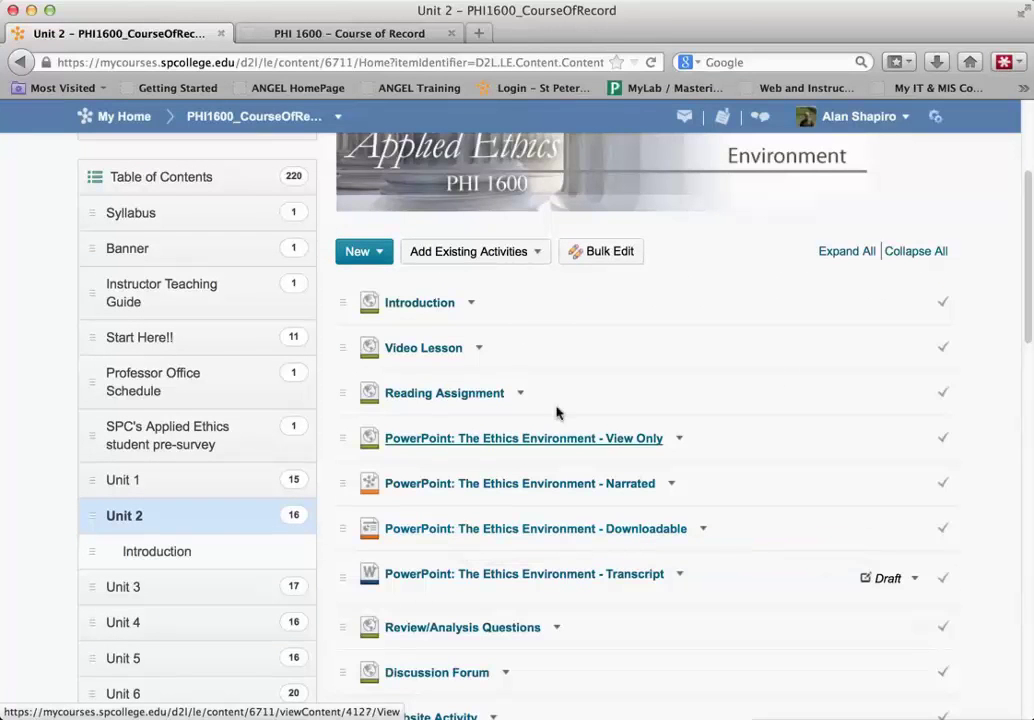
click(471, 304)
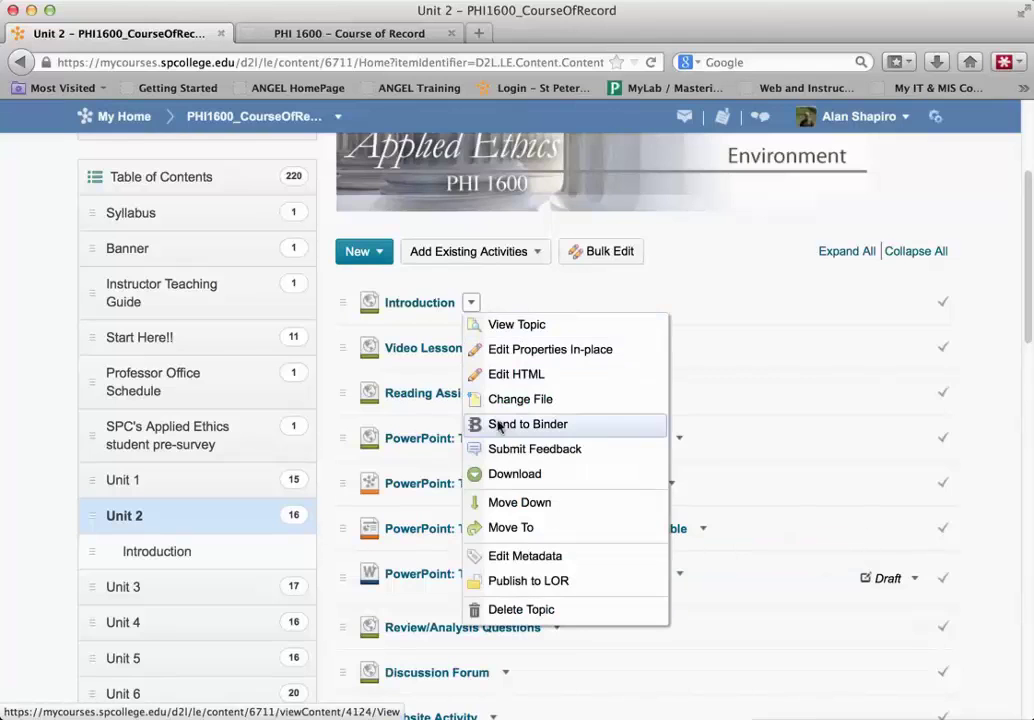
click(501, 609)
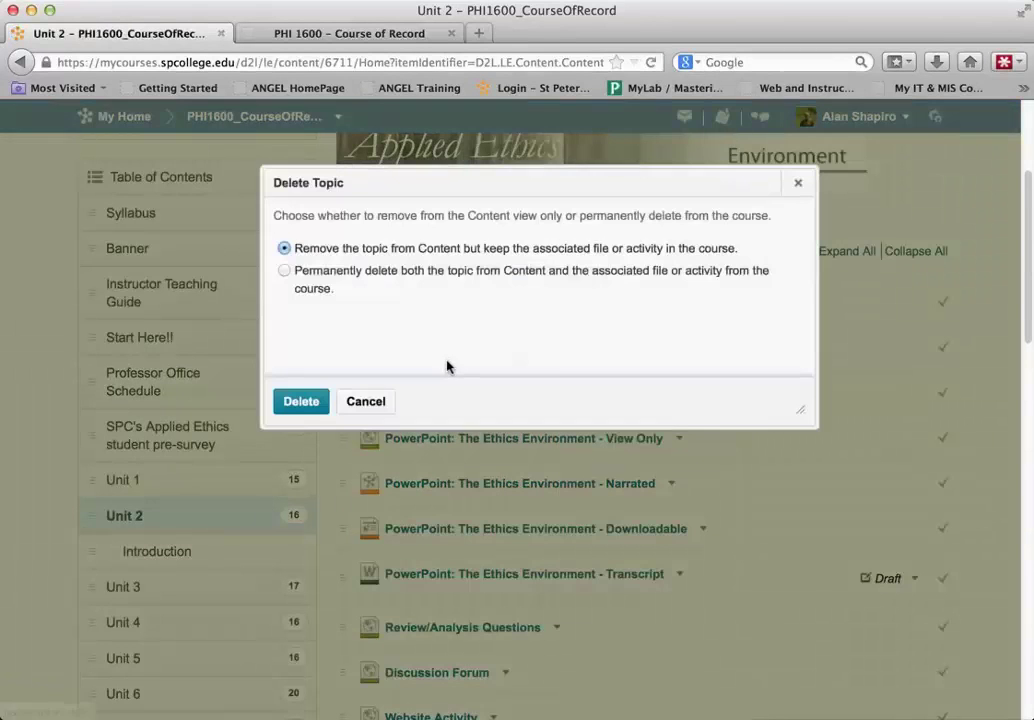
click(286, 274)
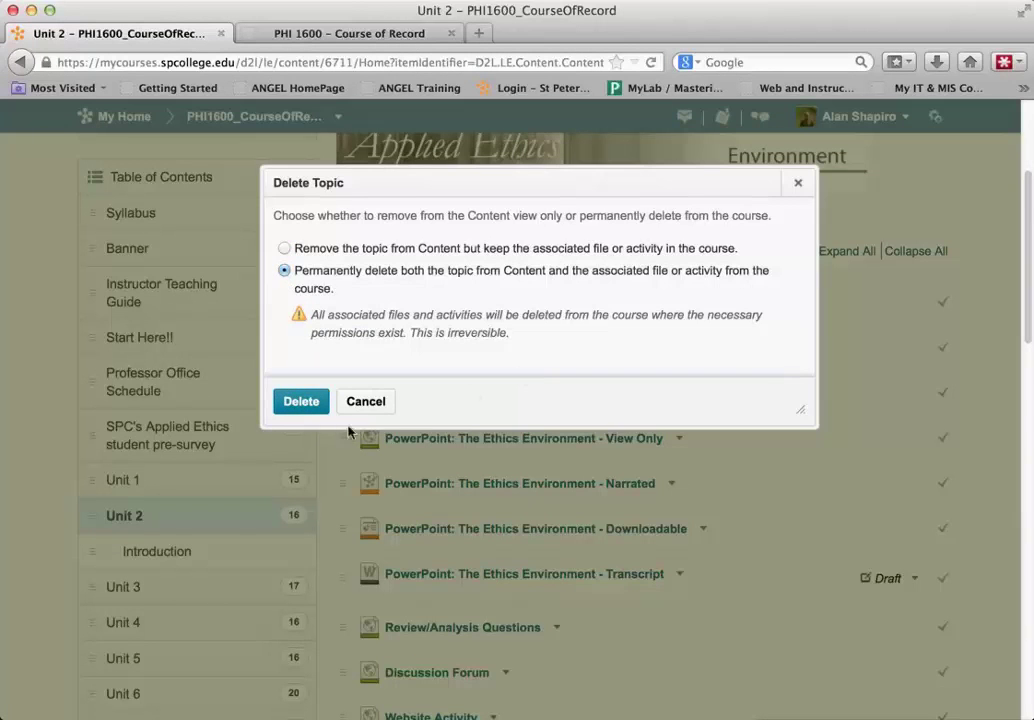
click(299, 403)
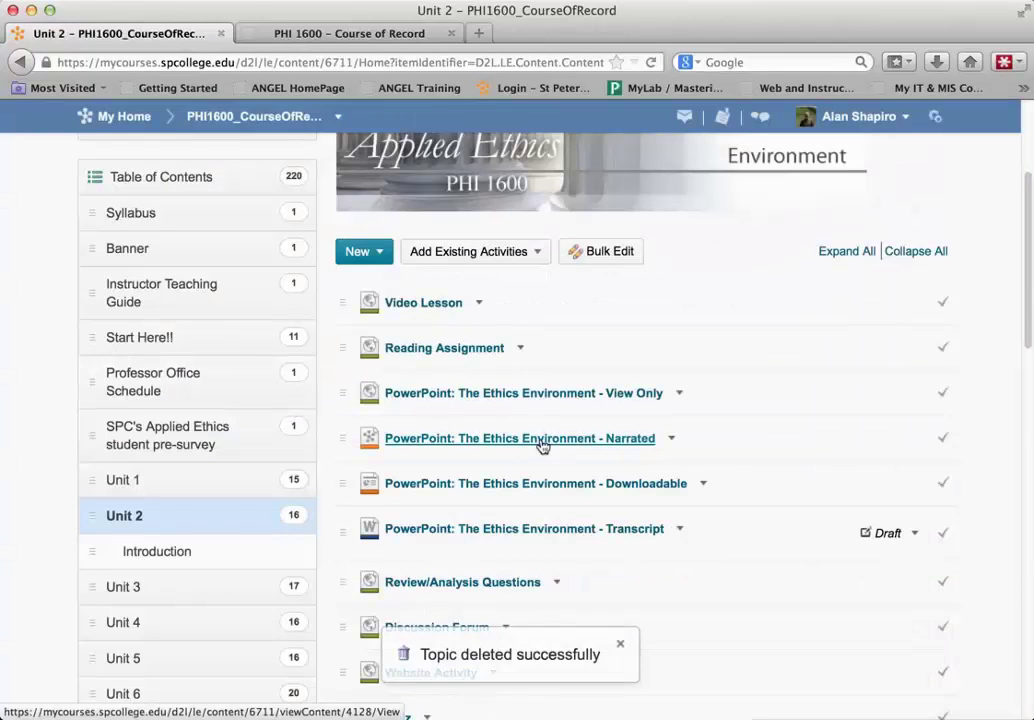
Step: Review the Introduction sub-module within Unit 2 and examine the reading assignment and PowerPoint items on the ANGEL Unit 2 page
scroll(734, 487, down, 10)
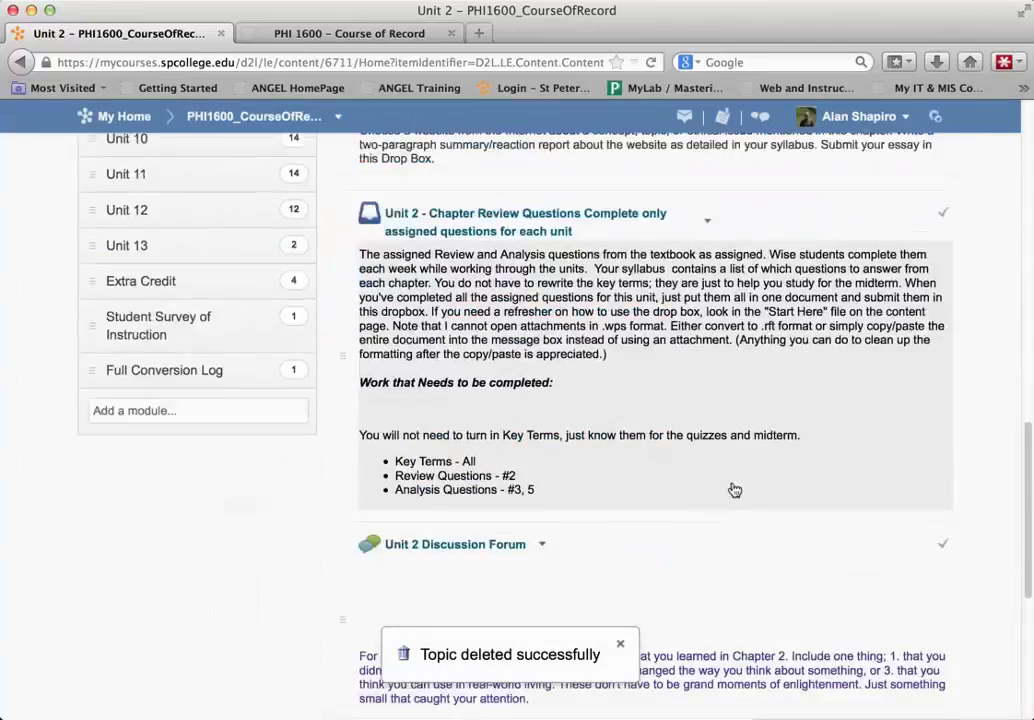
scroll(734, 487, down, 5)
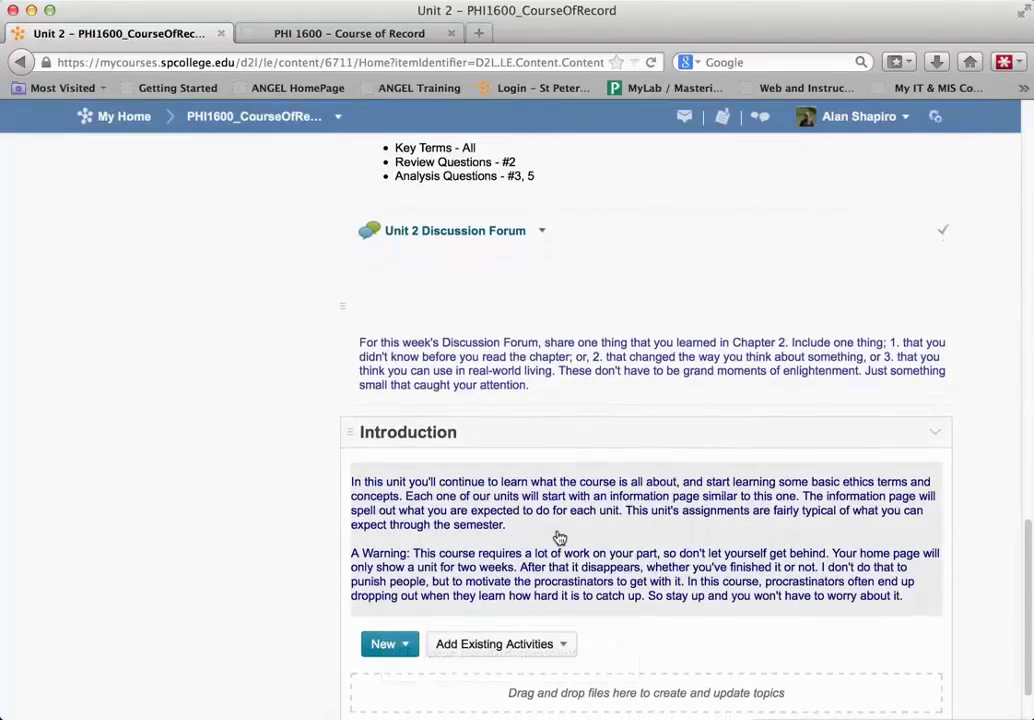
scroll(560, 538, up, 15)
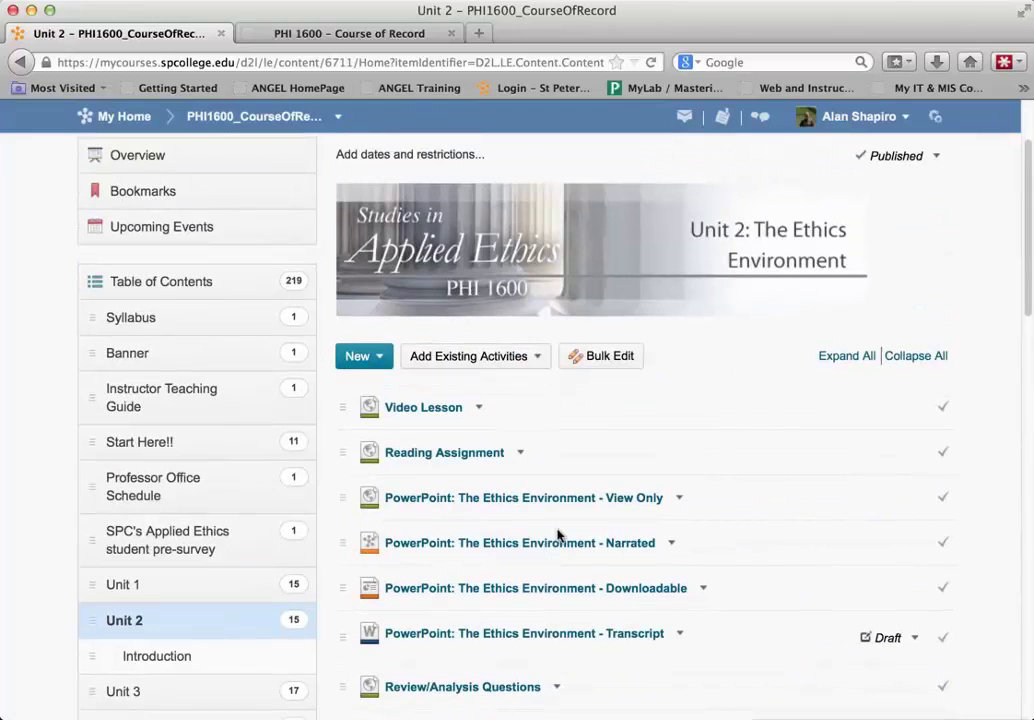
click(311, 41)
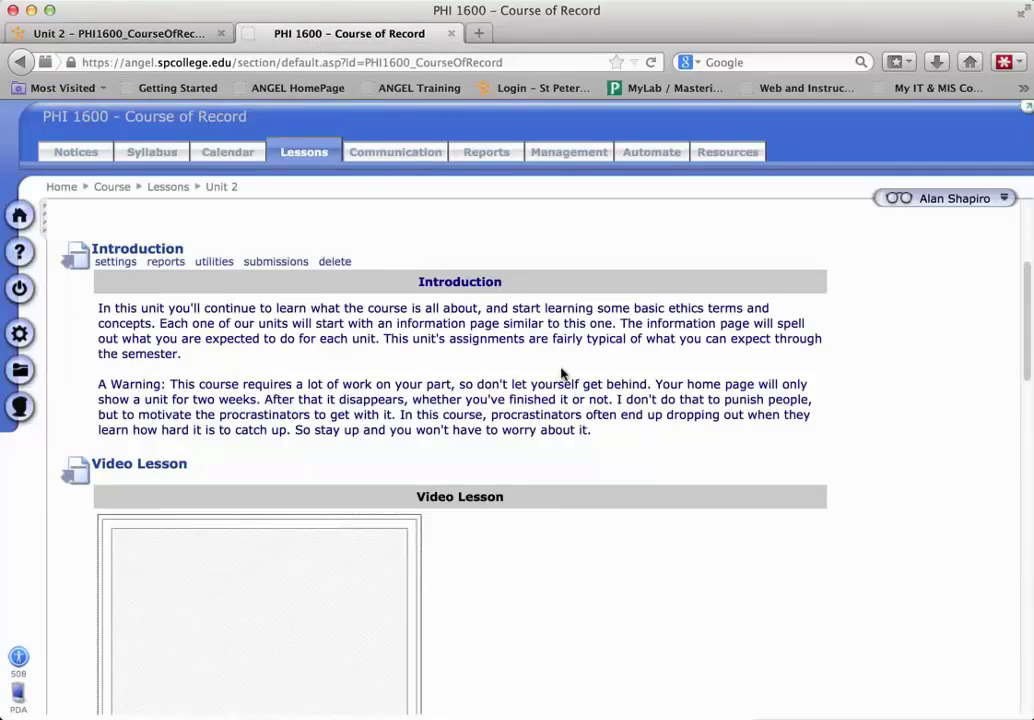
scroll(571, 456, down, 3)
scroll(571, 456, down, 3)
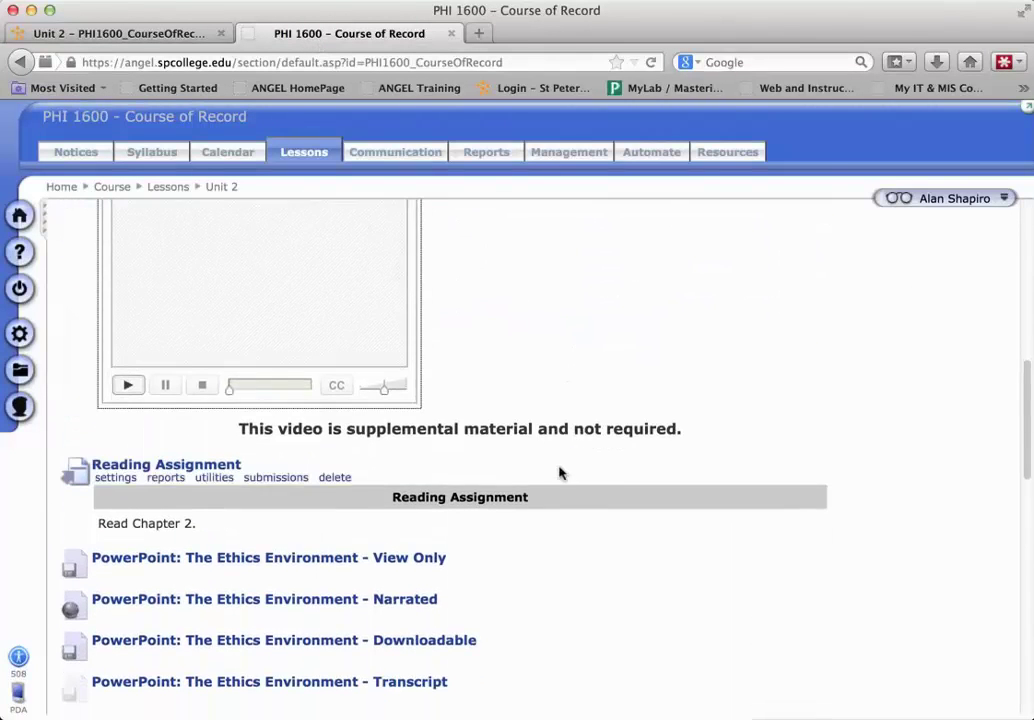
scroll(576, 474, down, 2)
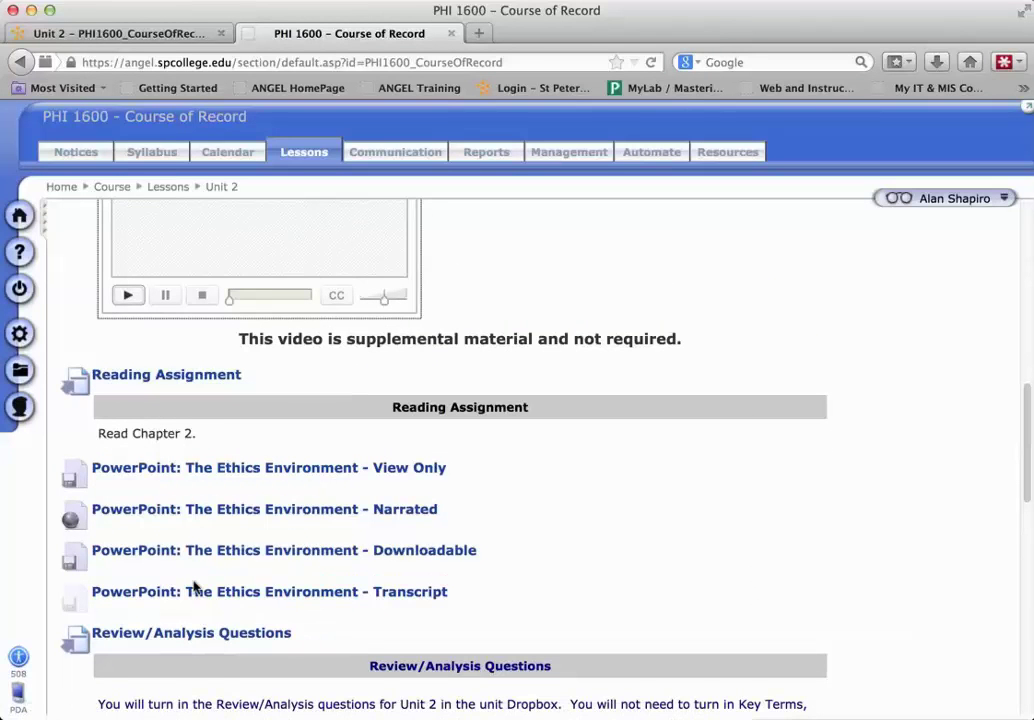
Step: Switch back to the Desire2Learn course and copy the text "Read Chapter 2." from Unit 2's Reading Assignment topic
click(121, 34)
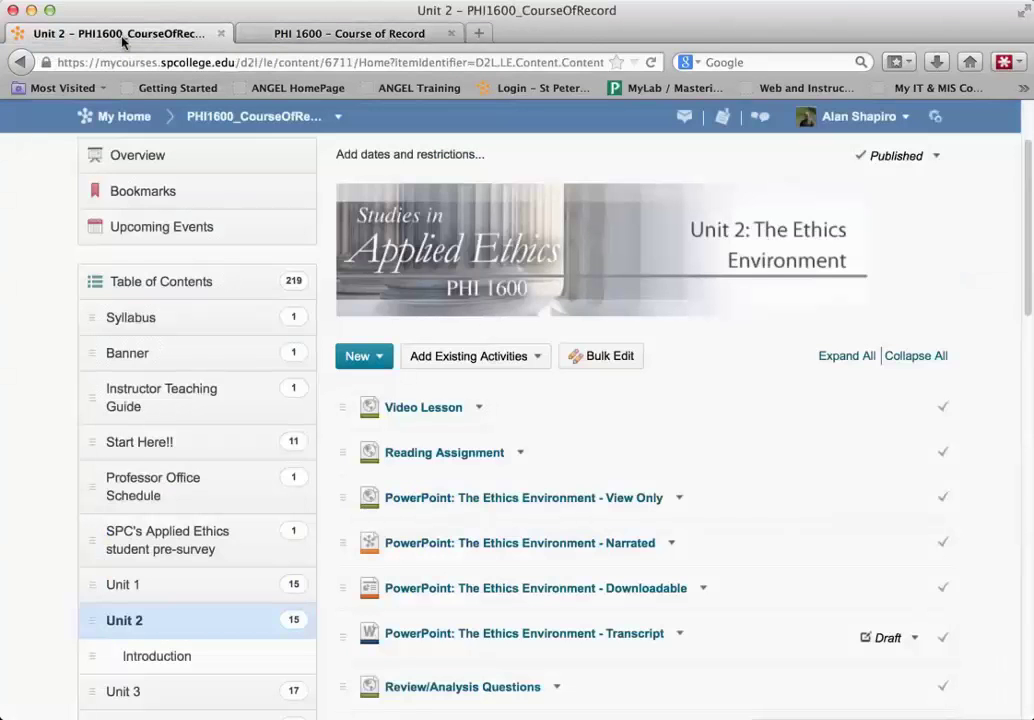
scroll(665, 459, down, 1)
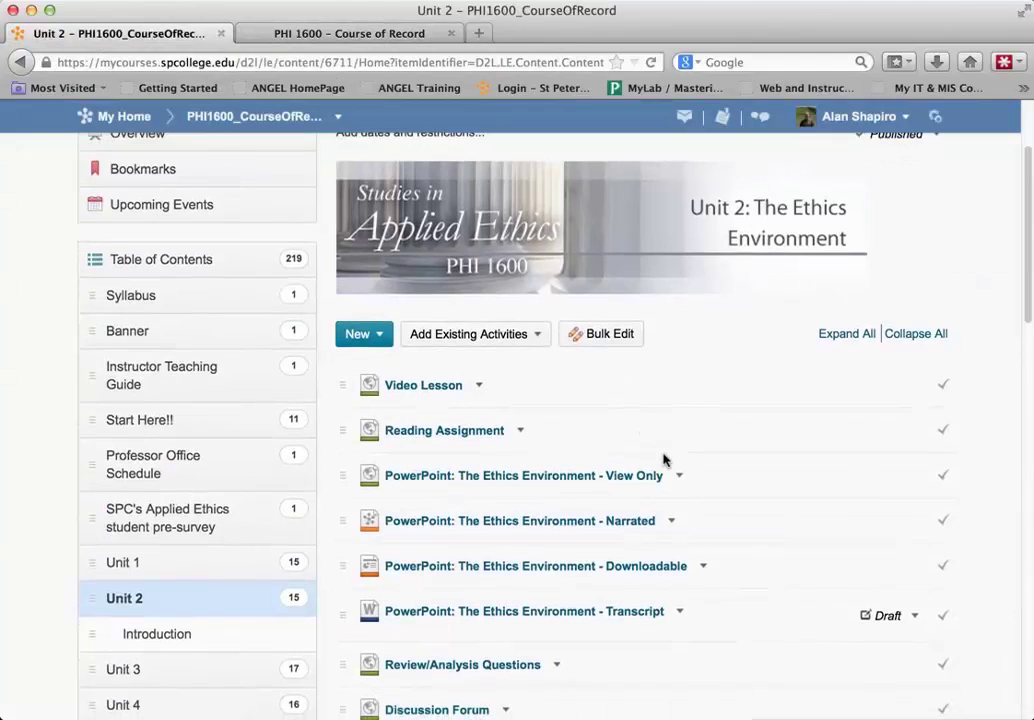
scroll(660, 450, down, 3)
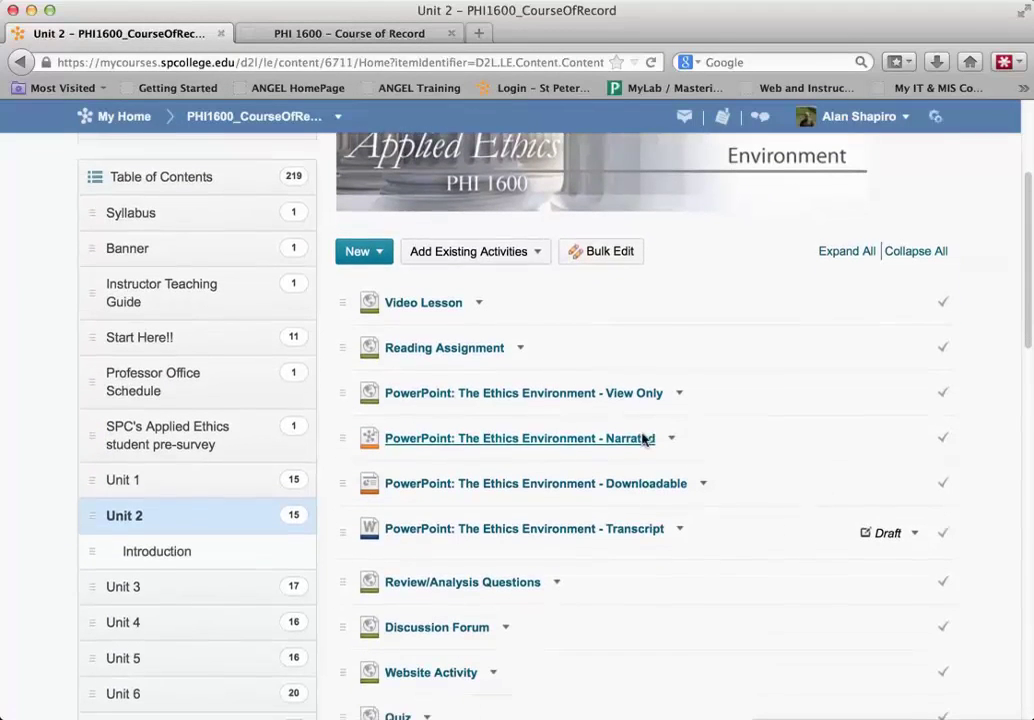
click(458, 350)
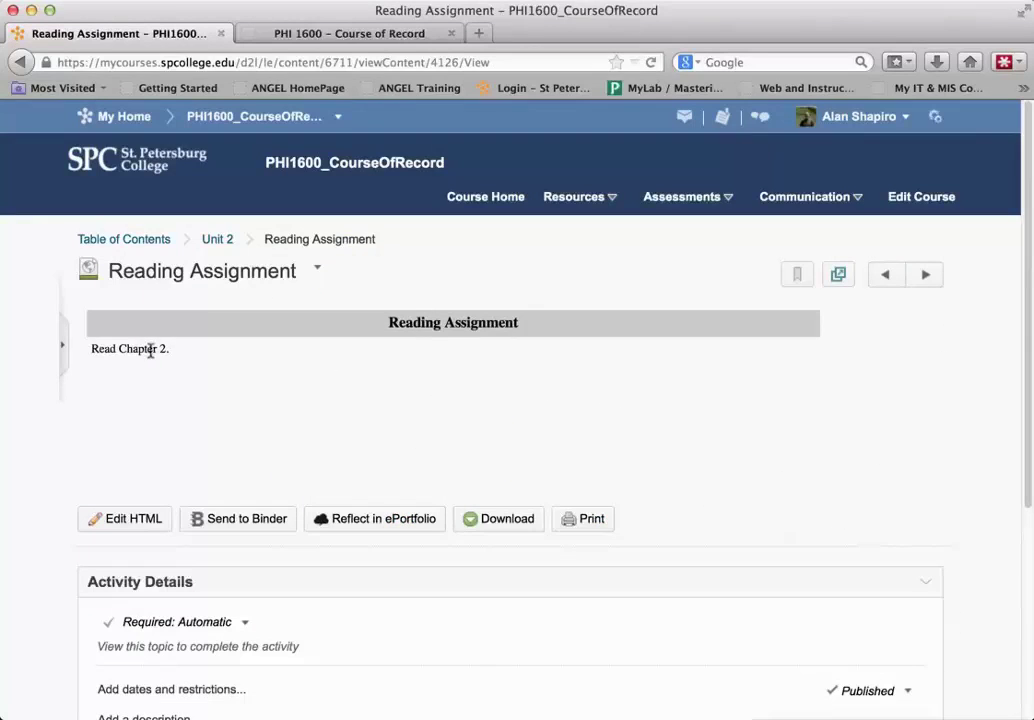
drag(169, 349, 93, 351)
Step: Delete the Reading Assignment topic, permanently removing both the topic and its associated file from the course
click(317, 270)
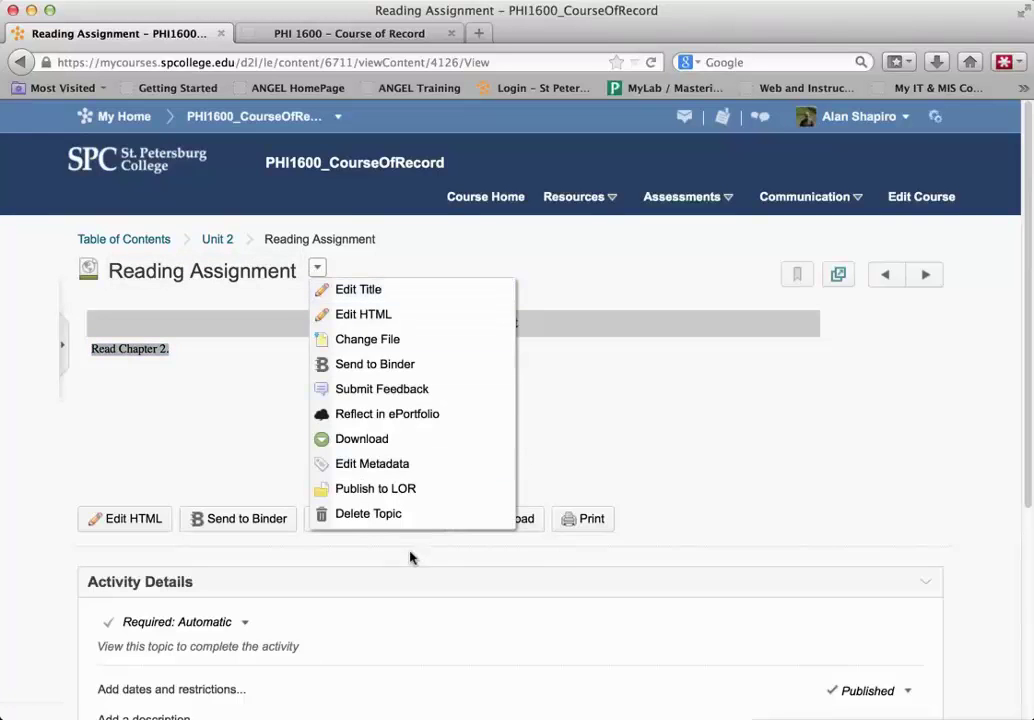
click(388, 514)
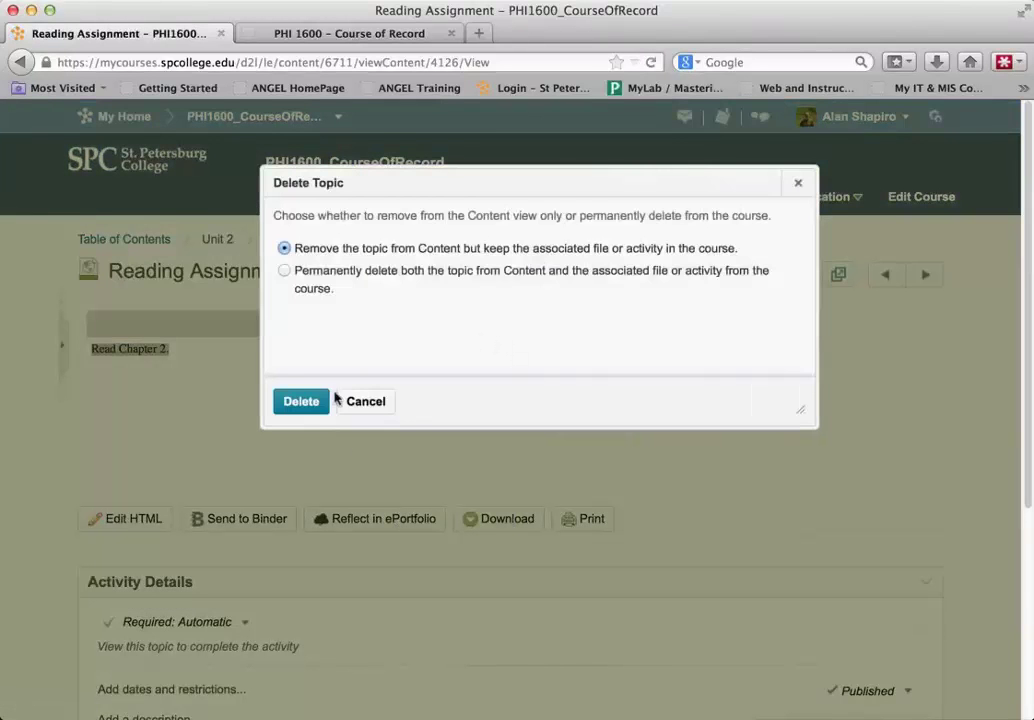
click(285, 271)
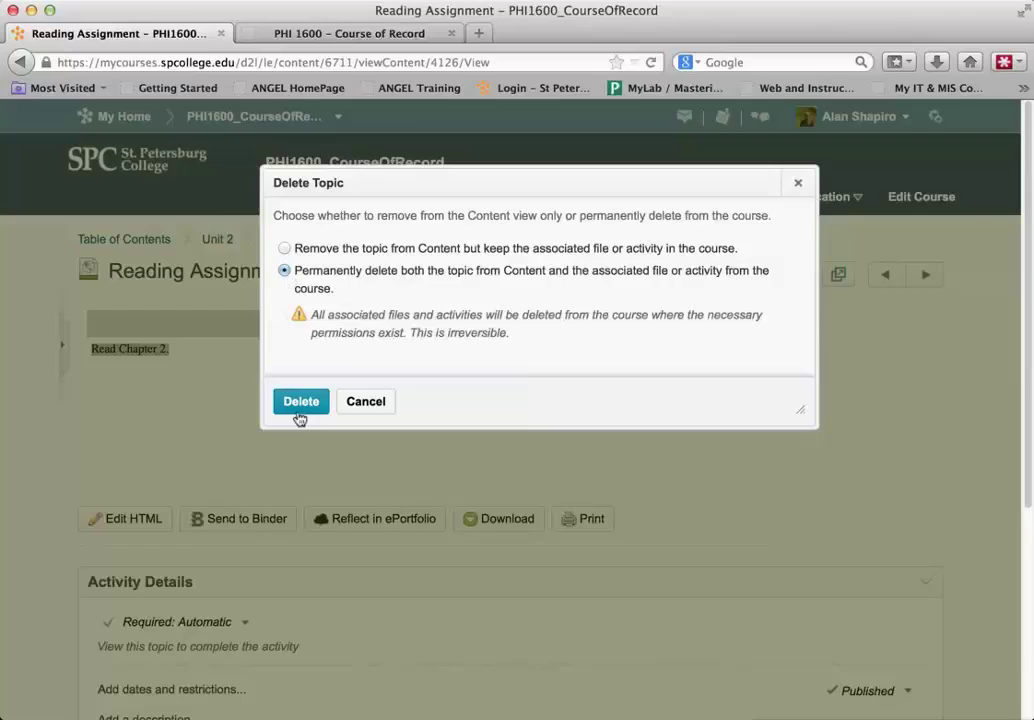
click(300, 404)
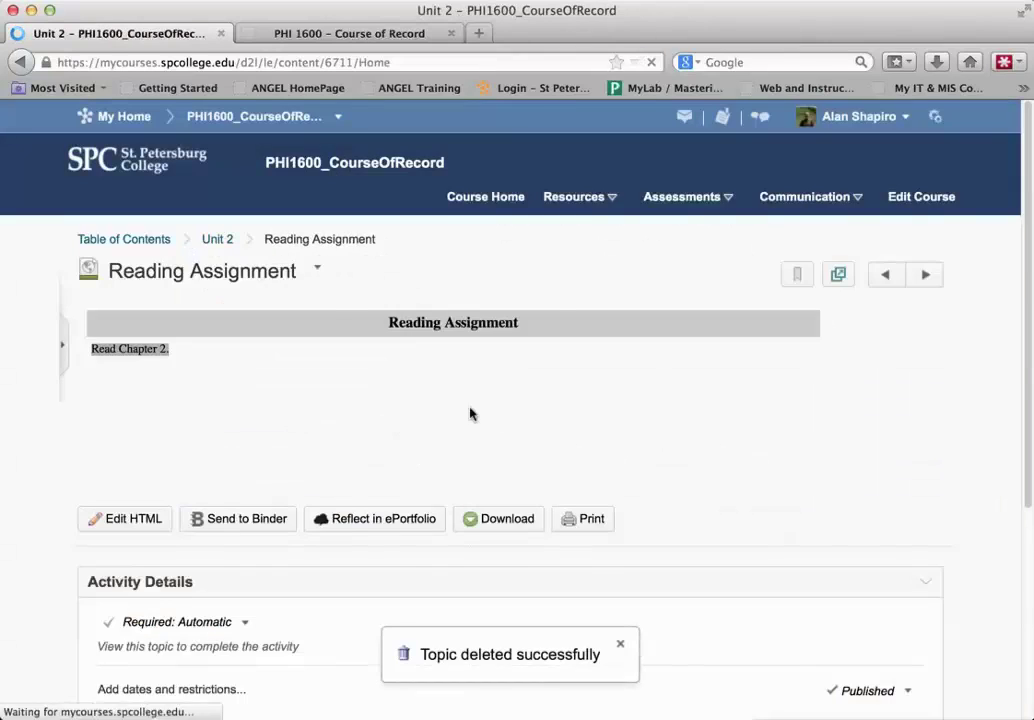
Step: Add a sub-module named "Readings" to Unit 2 below the Introduction sub-module
scroll(800, 595, down, 10)
scroll(793, 584, down, 10)
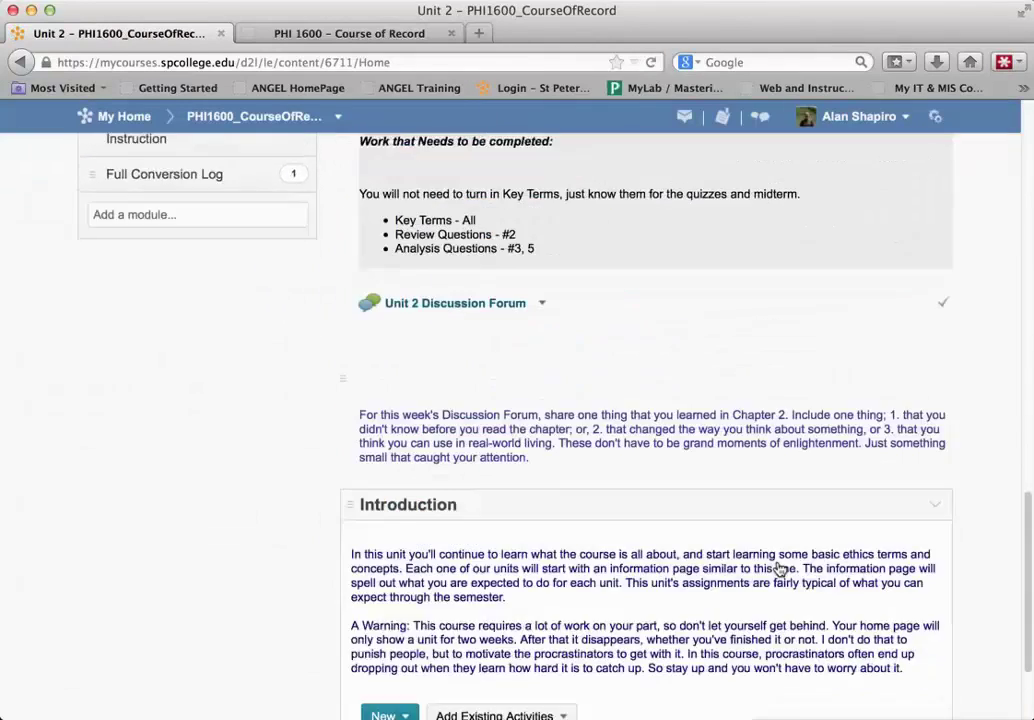
click(401, 682)
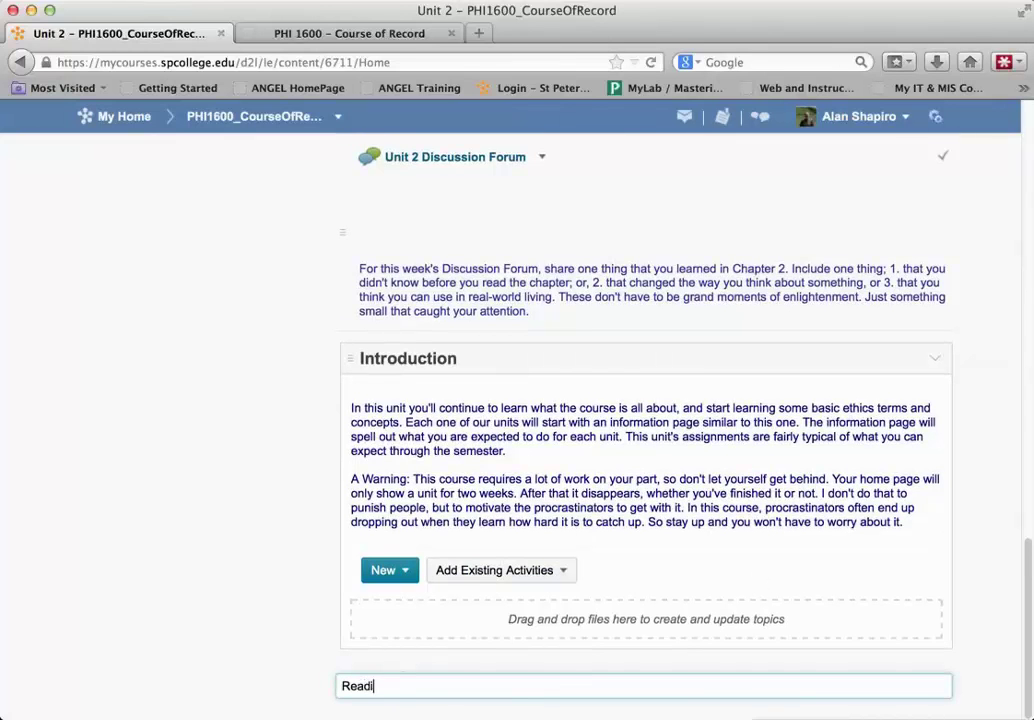
key(Return)
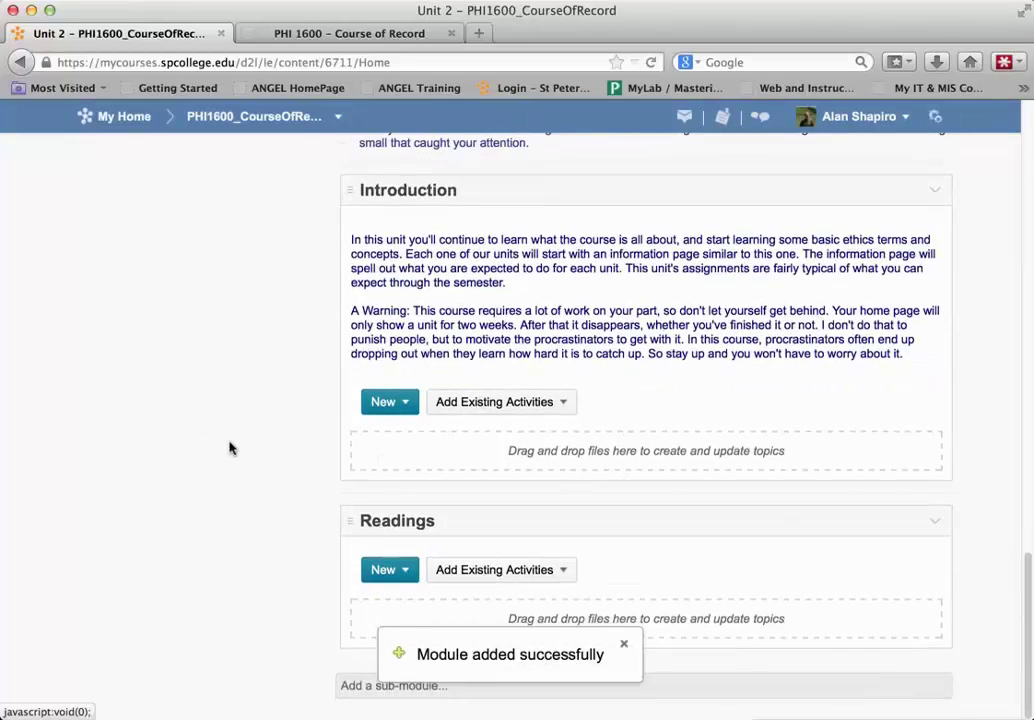
Step: Open the Readings sub-module of Unit 2 and save "Read Chapter 2." as its description
scroll(231, 447, up, 10)
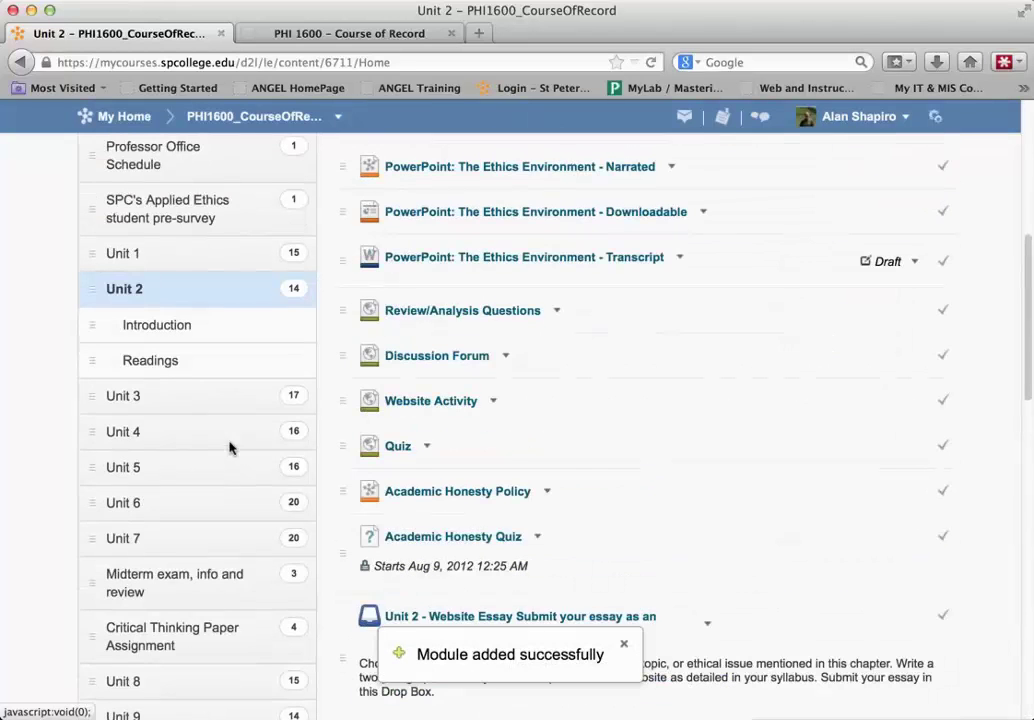
click(172, 378)
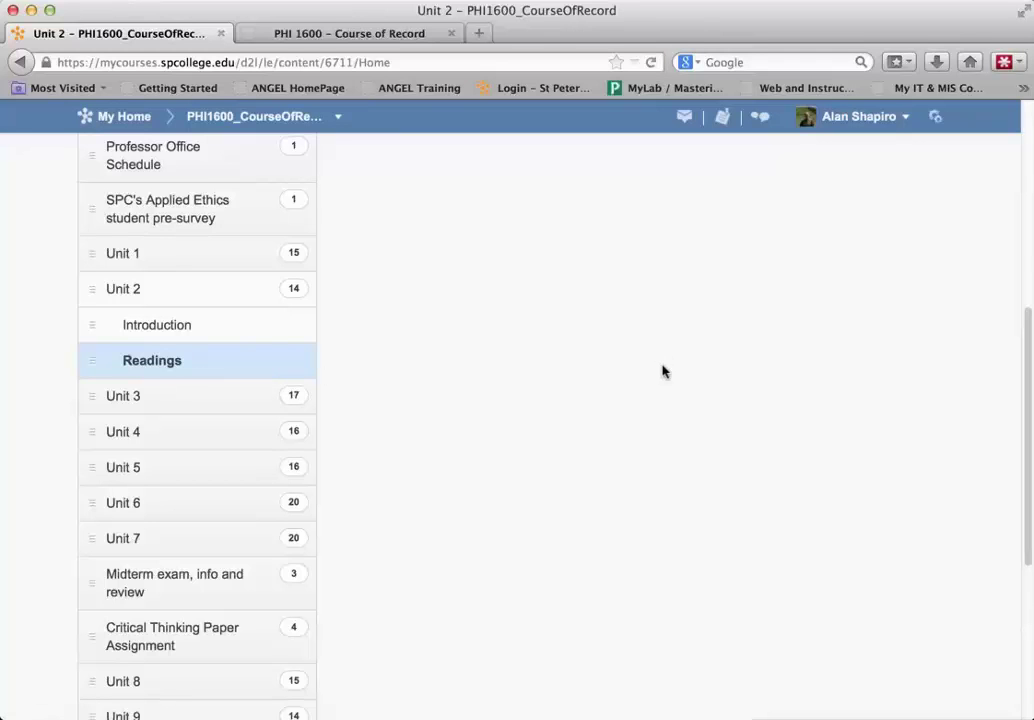
scroll(662, 371, up, 3)
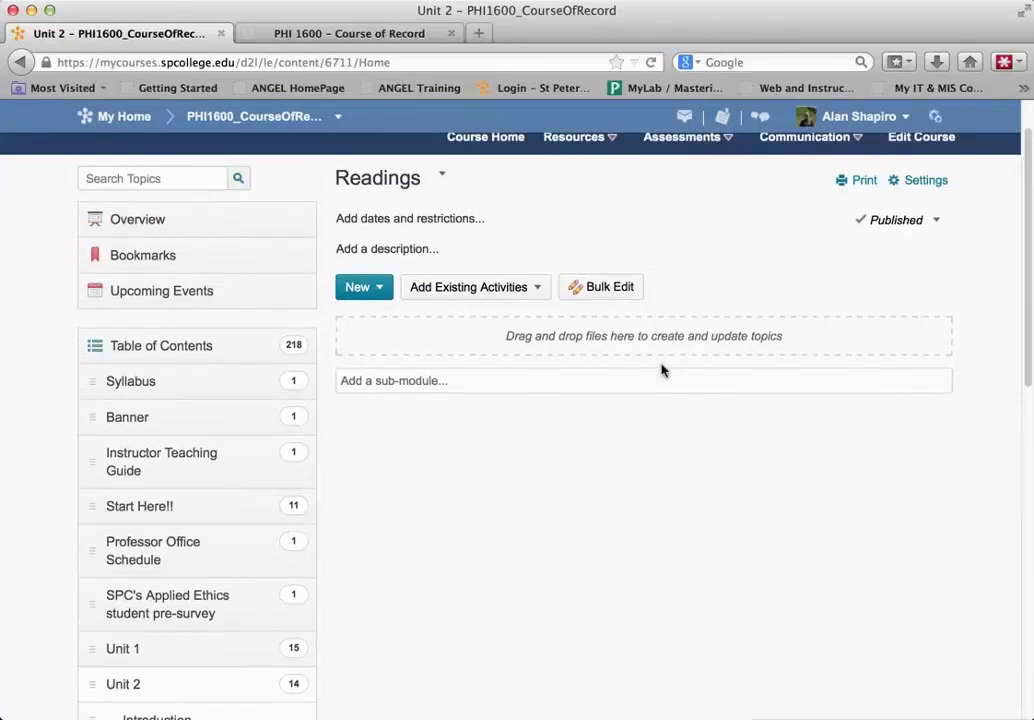
click(386, 256)
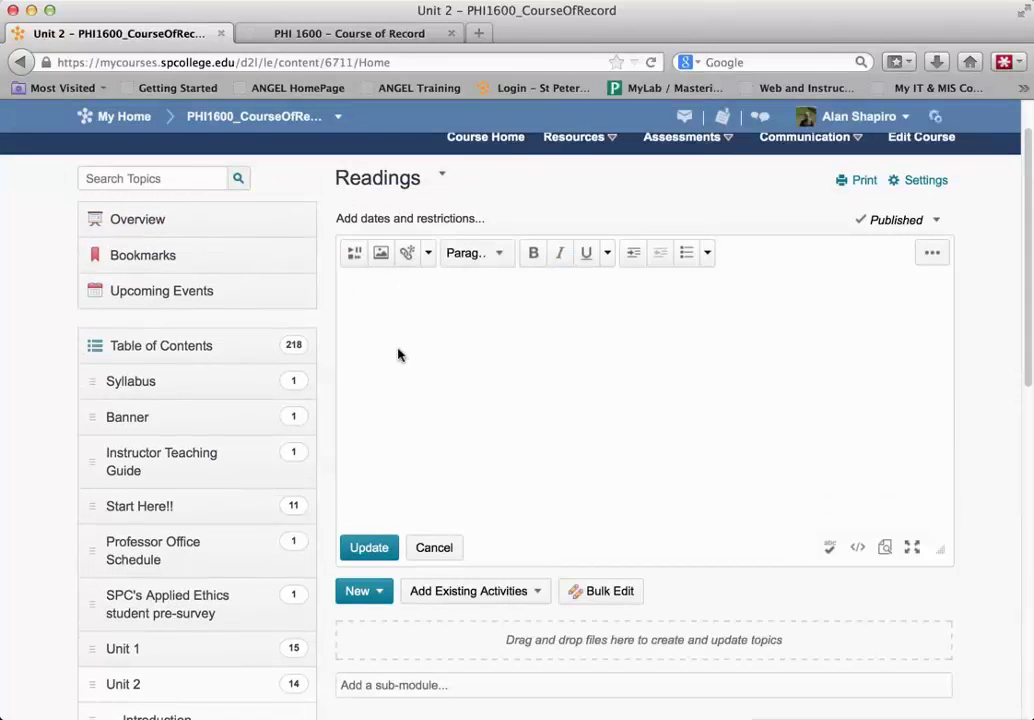
text(Read Chapter 2.)
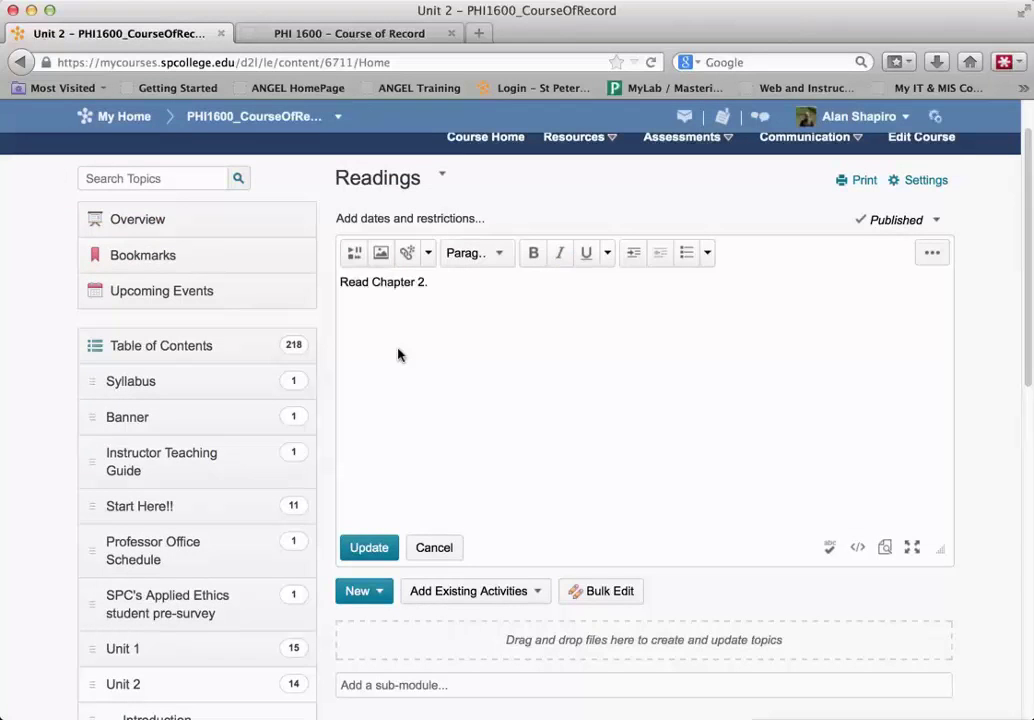
click(363, 547)
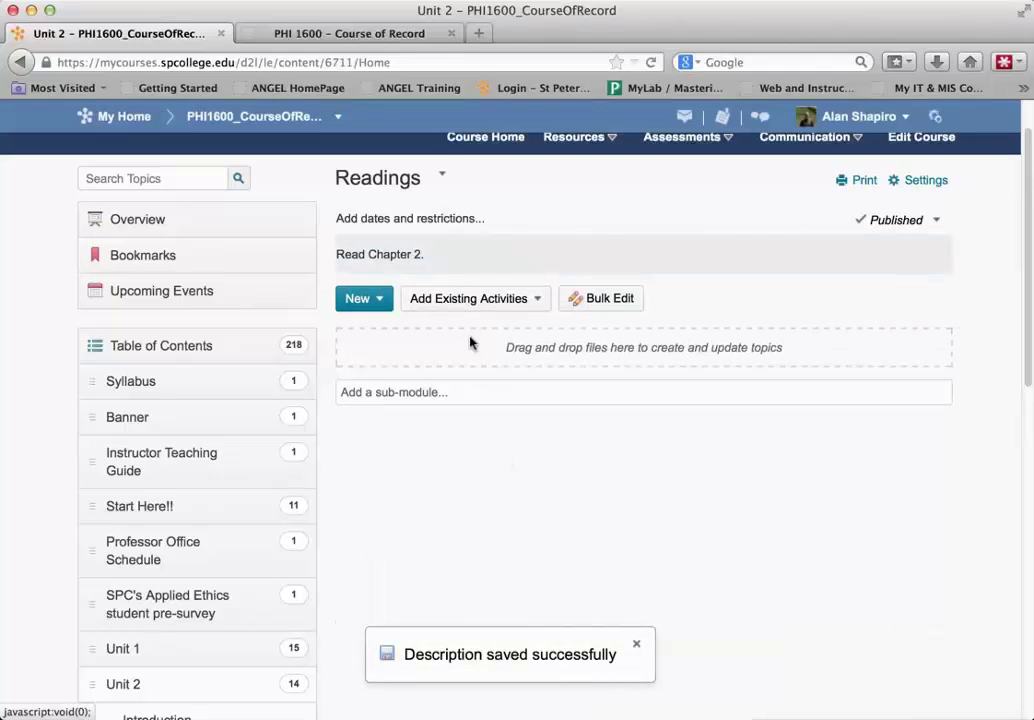
Step: Check the PowerPoint items on the ANGEL page, then move Unit 2's View Only, Narrated, Downloadable and Transcript PowerPoint topics into the Readings sub-module
scroll(357, 590, up, 1)
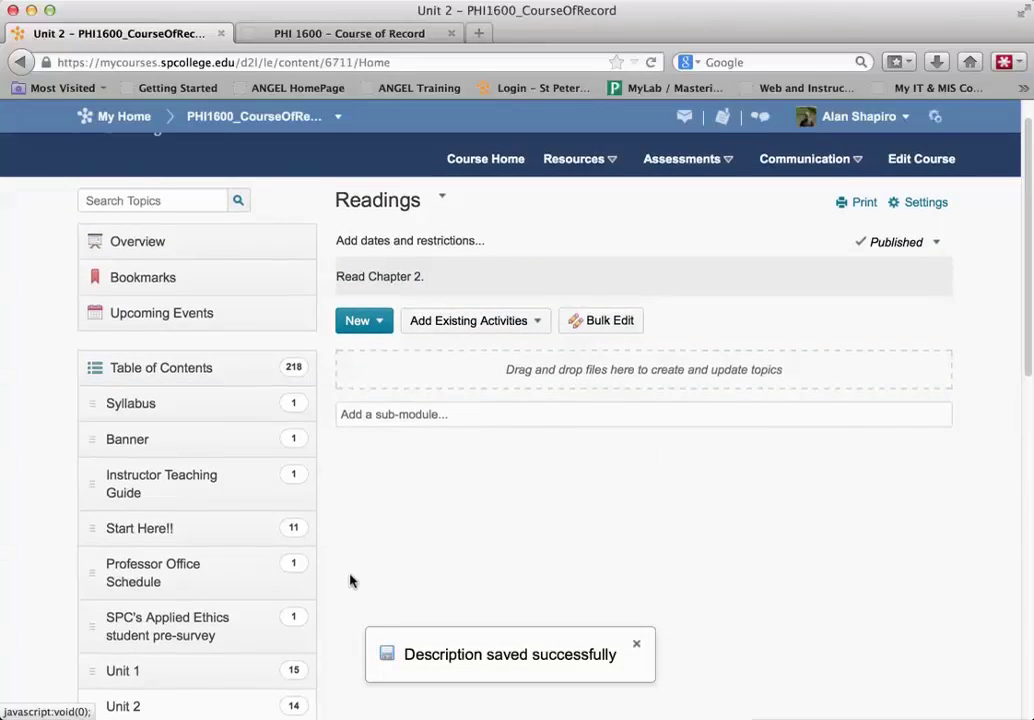
scroll(353, 580, down, 3)
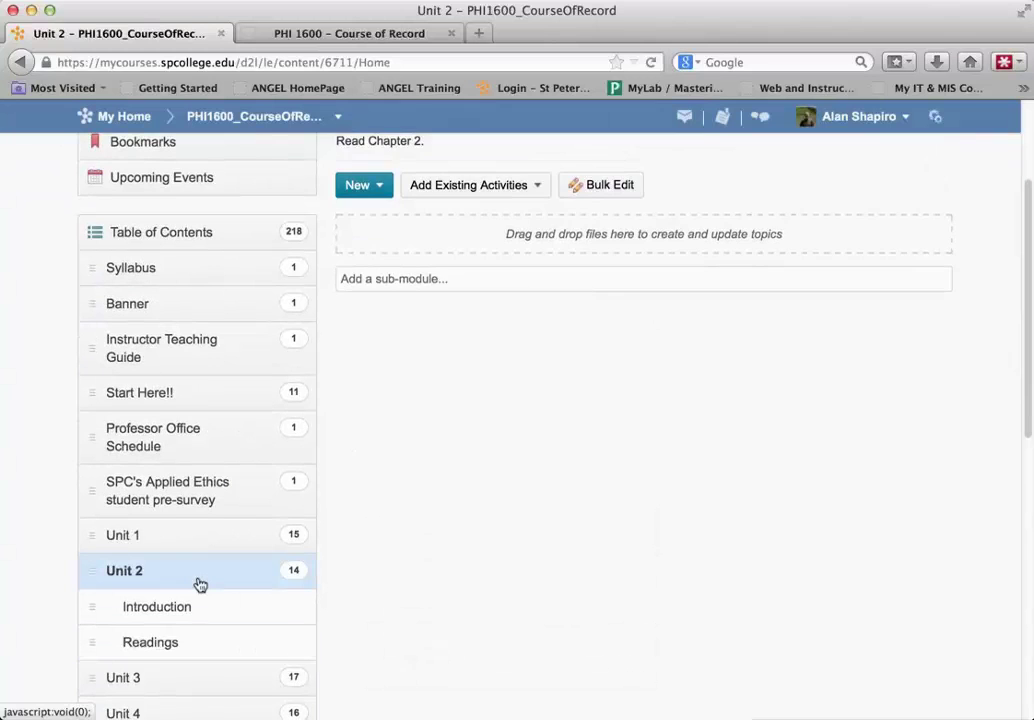
click(199, 584)
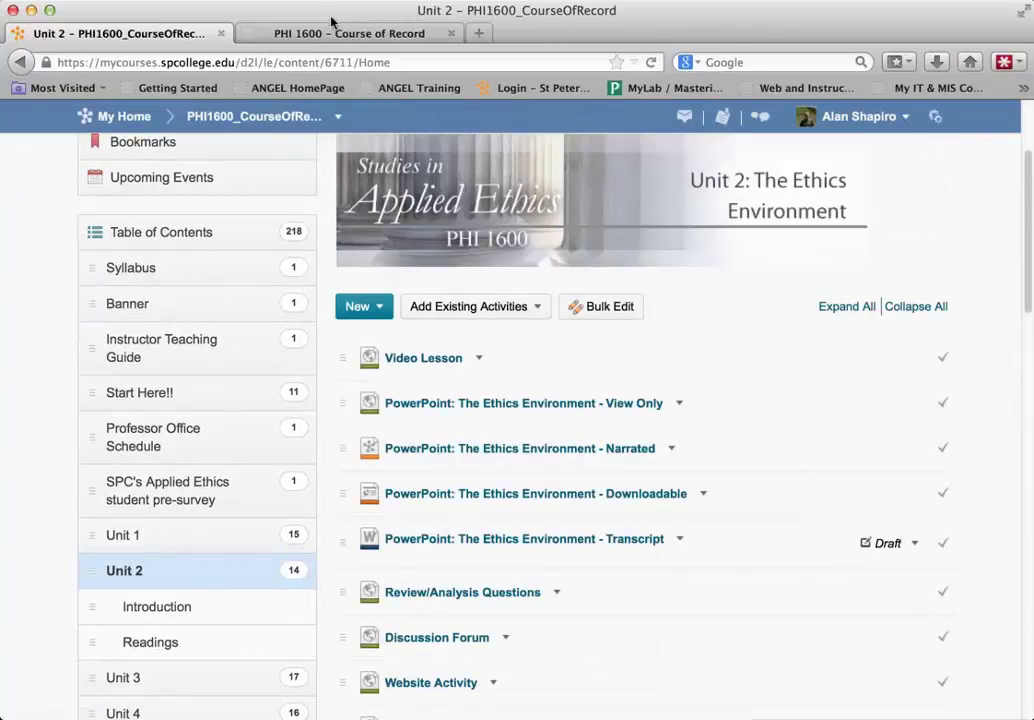
click(288, 32)
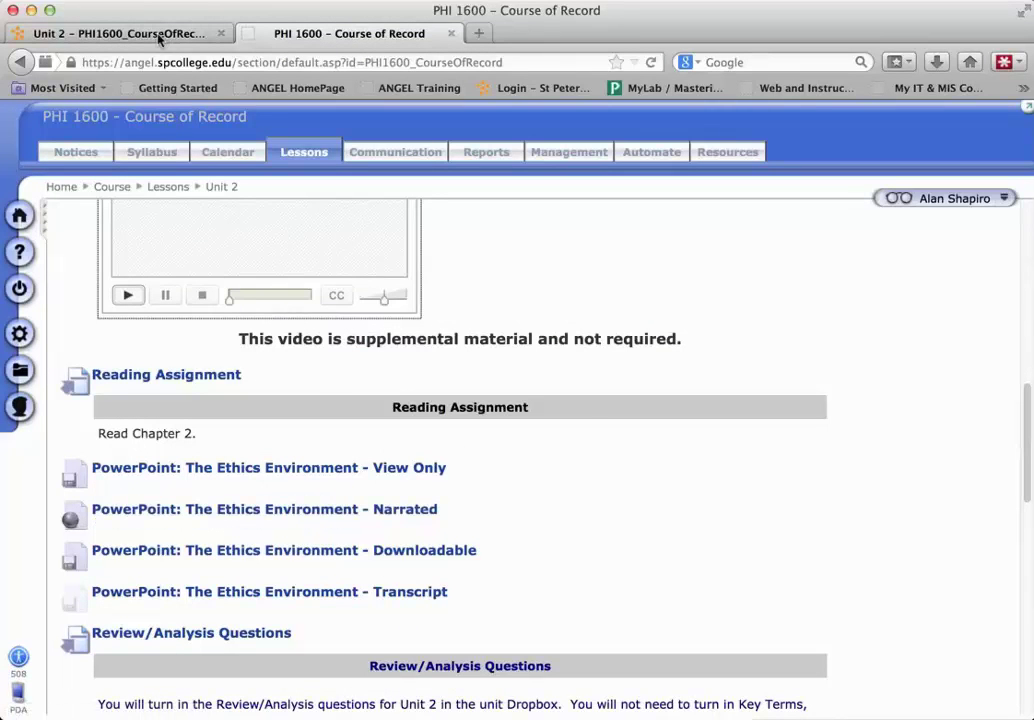
click(127, 32)
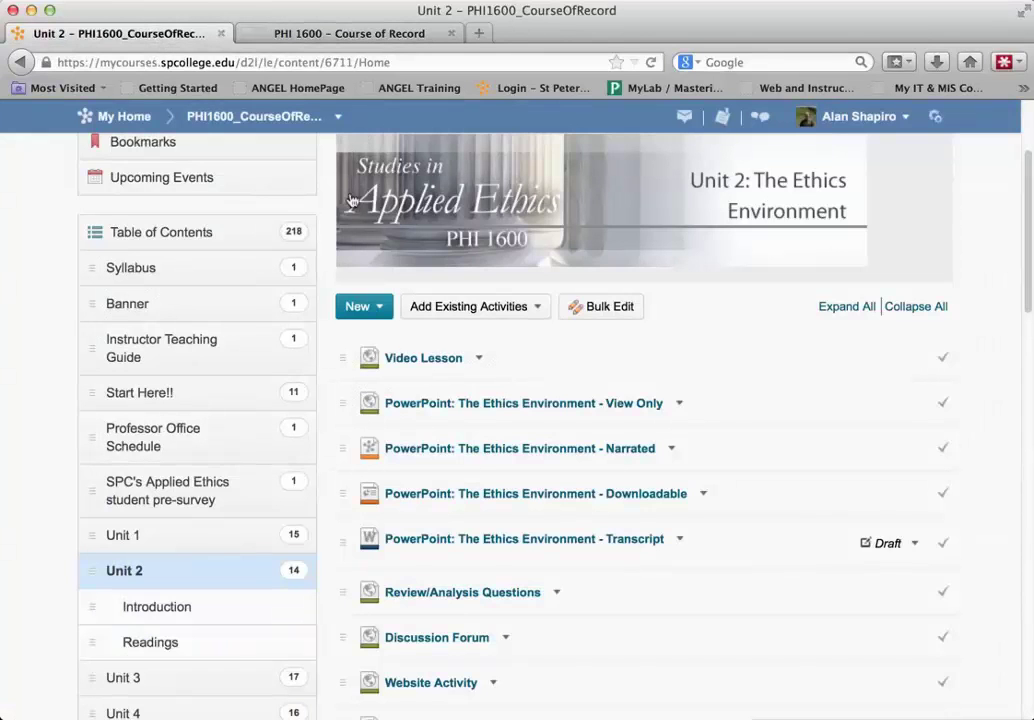
scroll(490, 267, up, 1)
scroll(490, 267, up, 2)
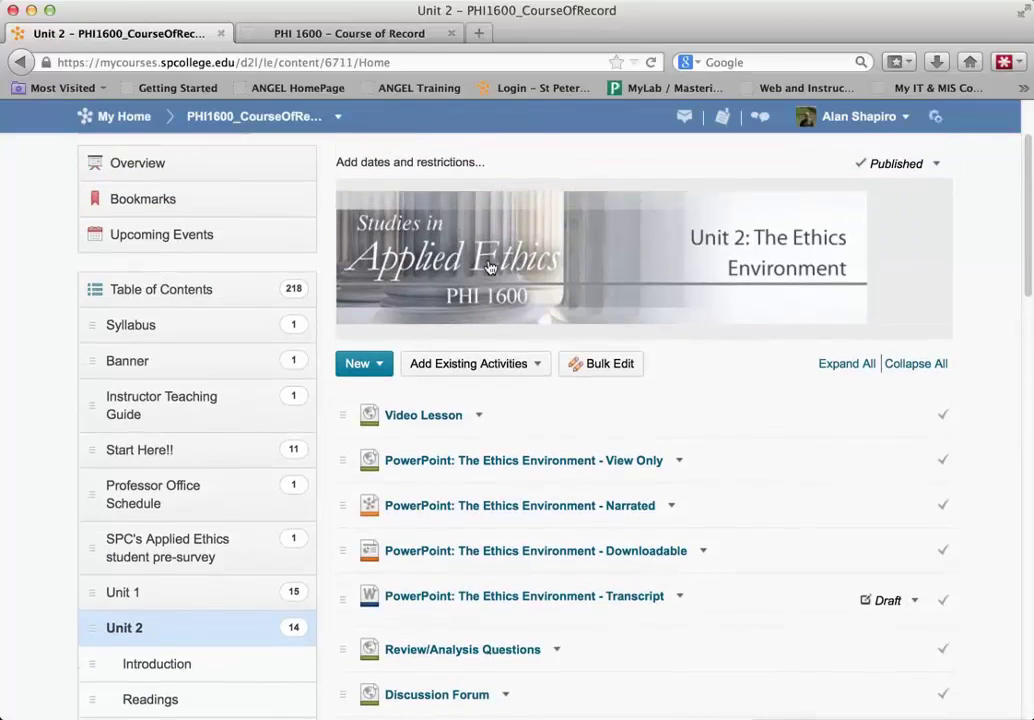
scroll(490, 280, down, 5)
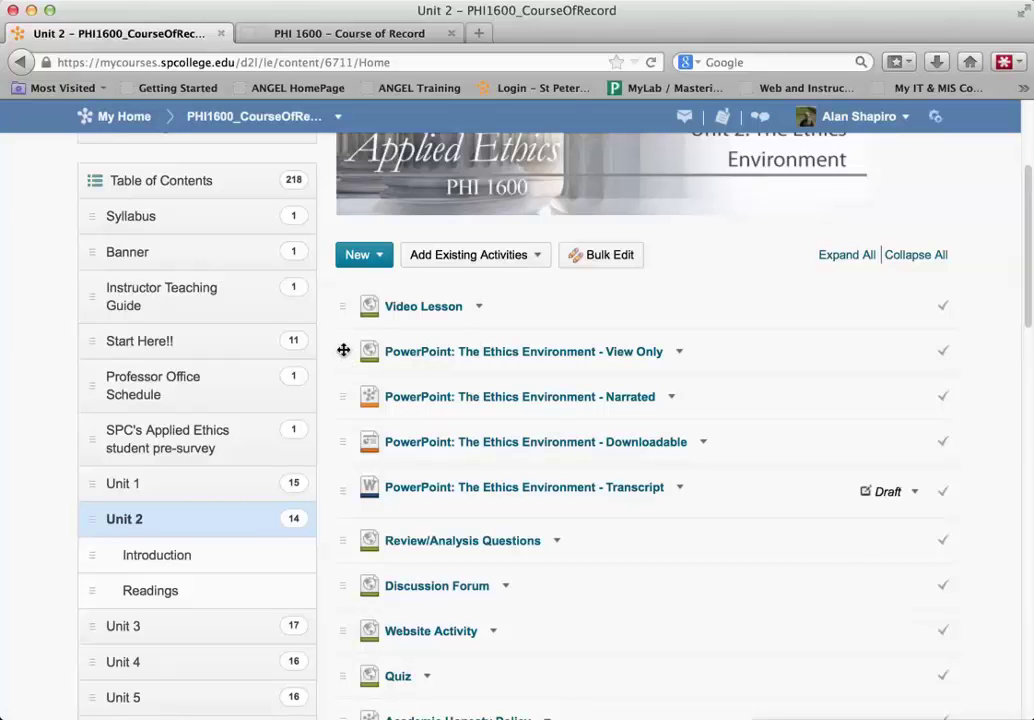
drag(343, 350, 195, 600)
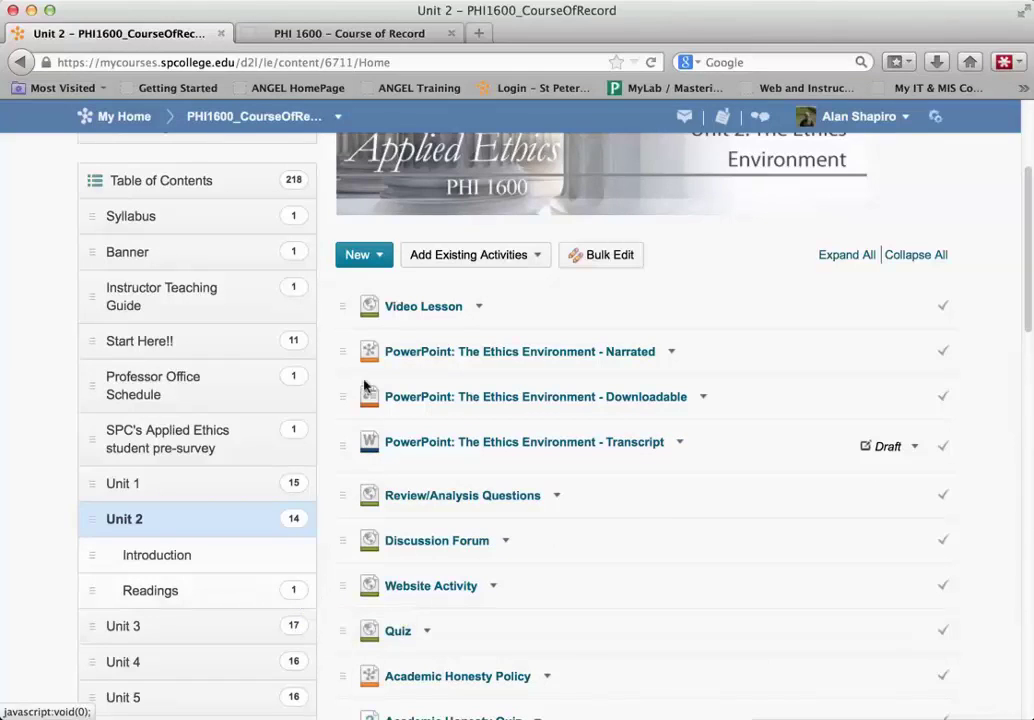
drag(339, 351, 173, 591)
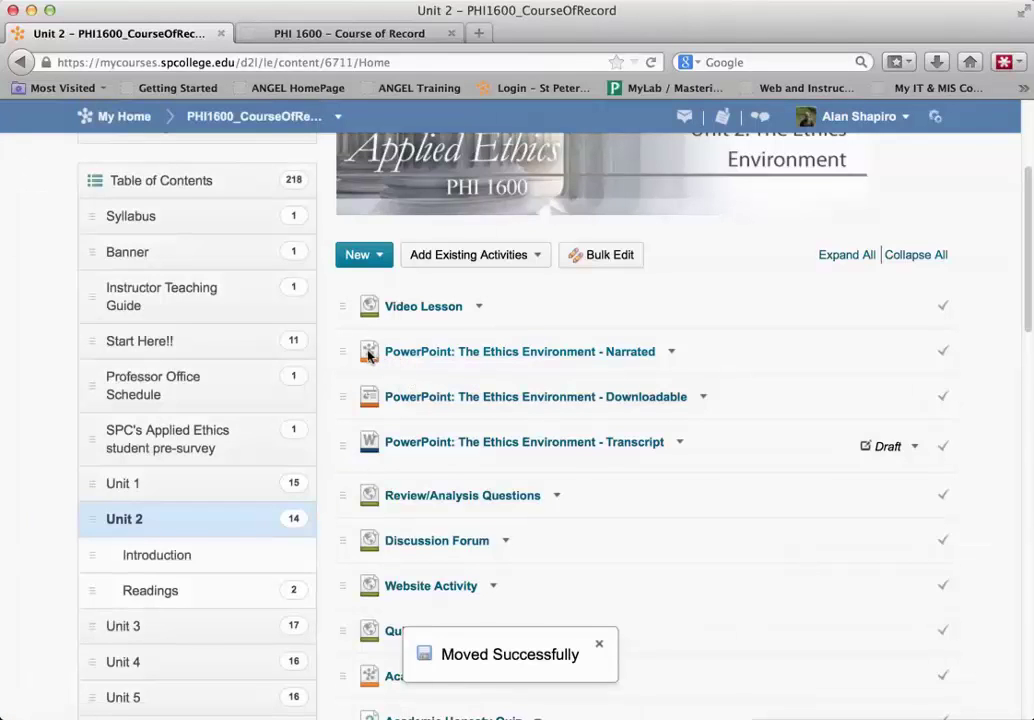
drag(350, 348, 205, 591)
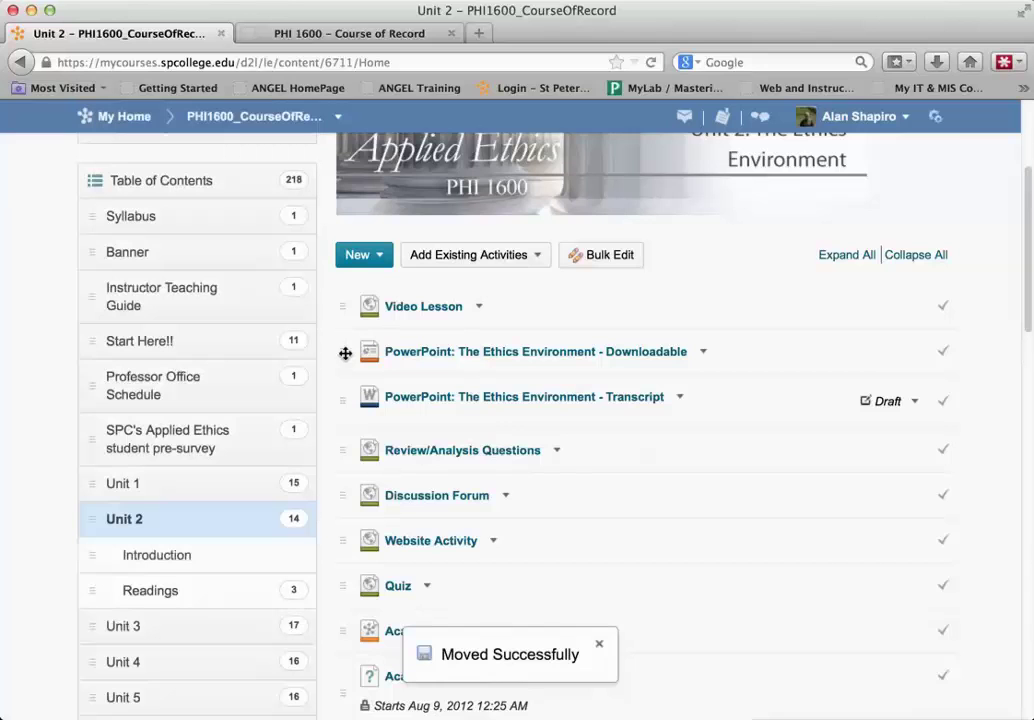
drag(342, 350, 193, 600)
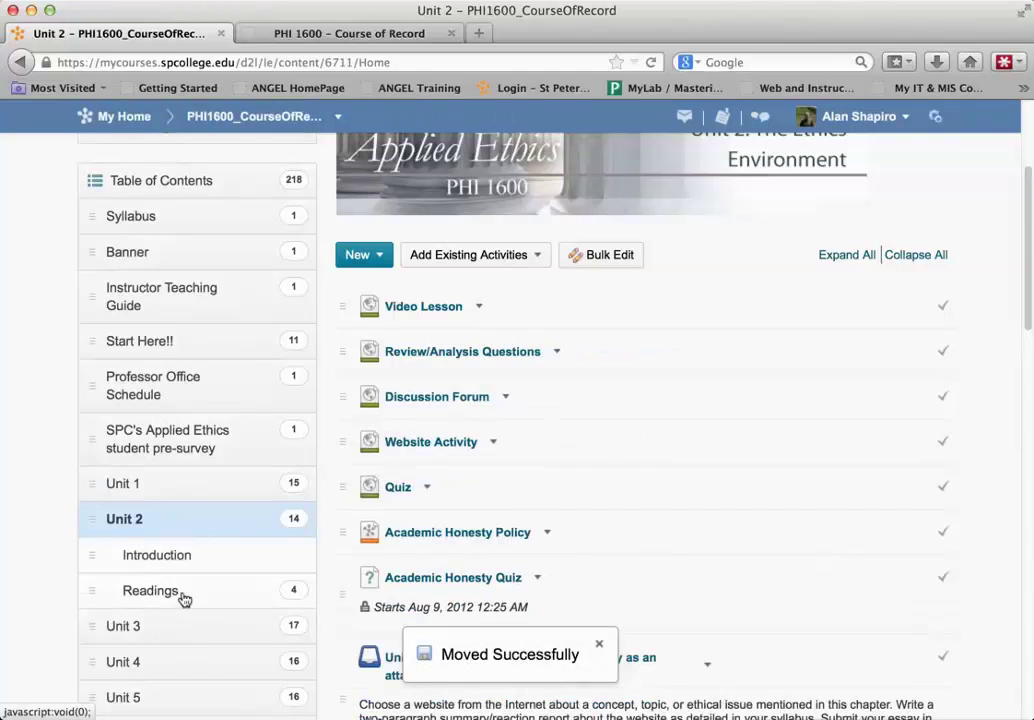
Step: Reorder the PowerPoint topics within Readings as Narrated, Downloadable, View Only and Transcript
click(183, 596)
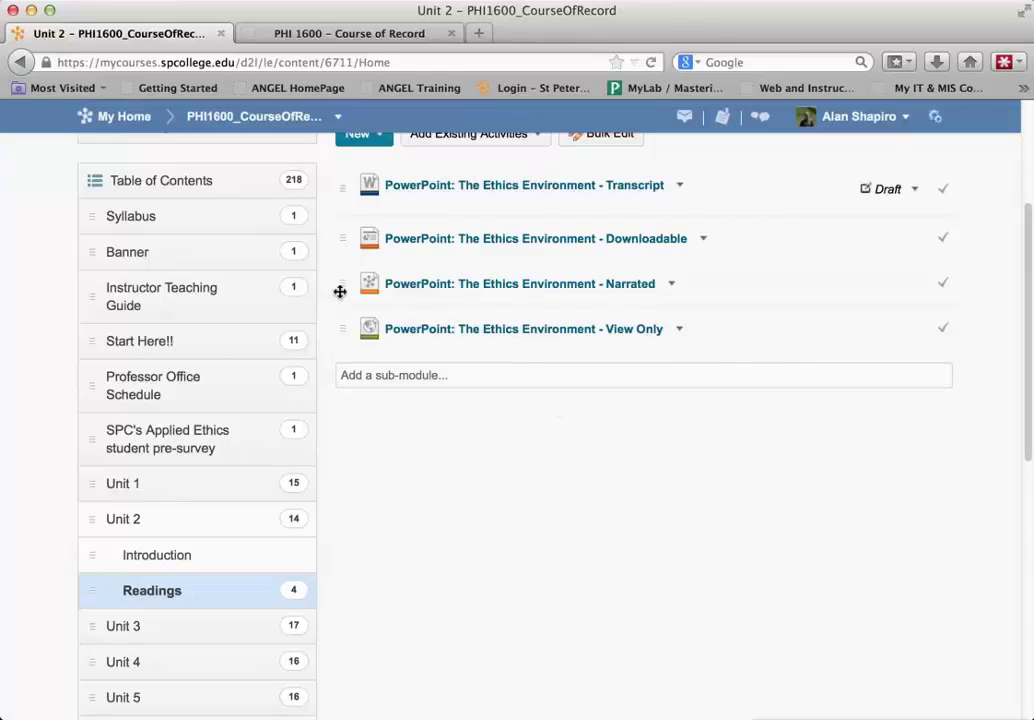
drag(343, 273, 351, 339)
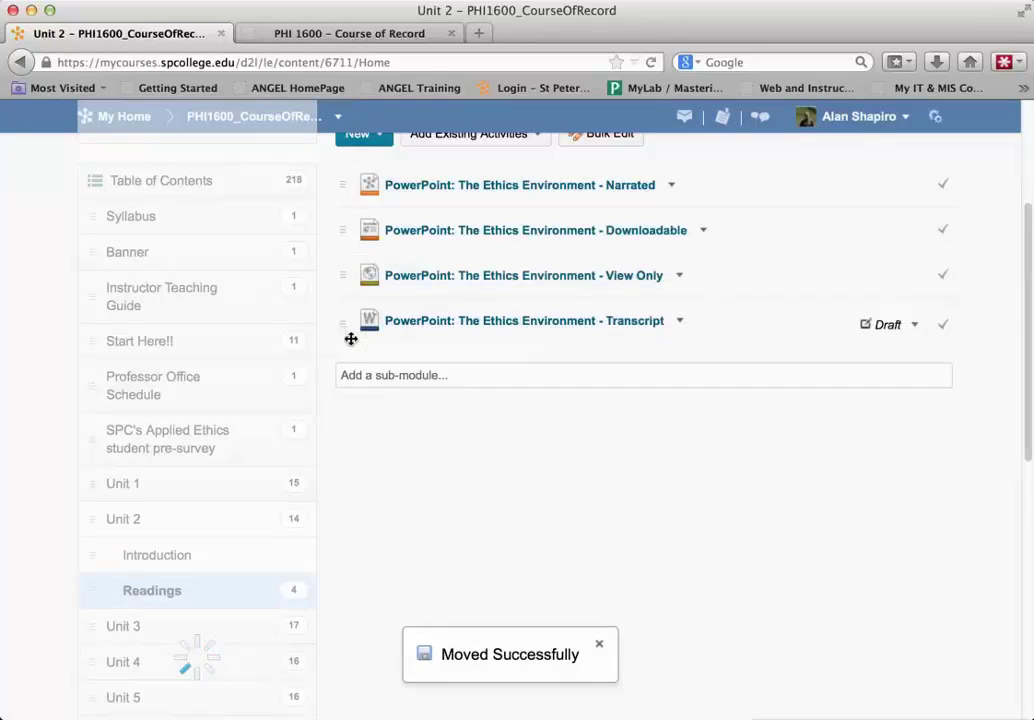
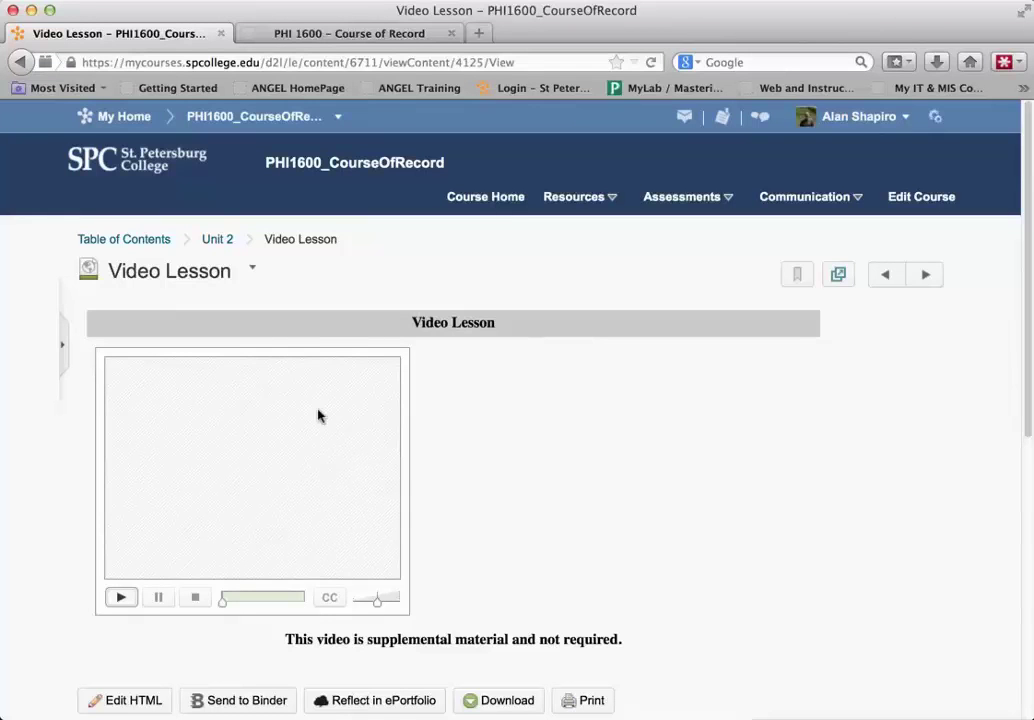
Step: Copy the entire HTML source of Unit 2's Video Lesson topic and leave the editor without saving changes
click(252, 268)
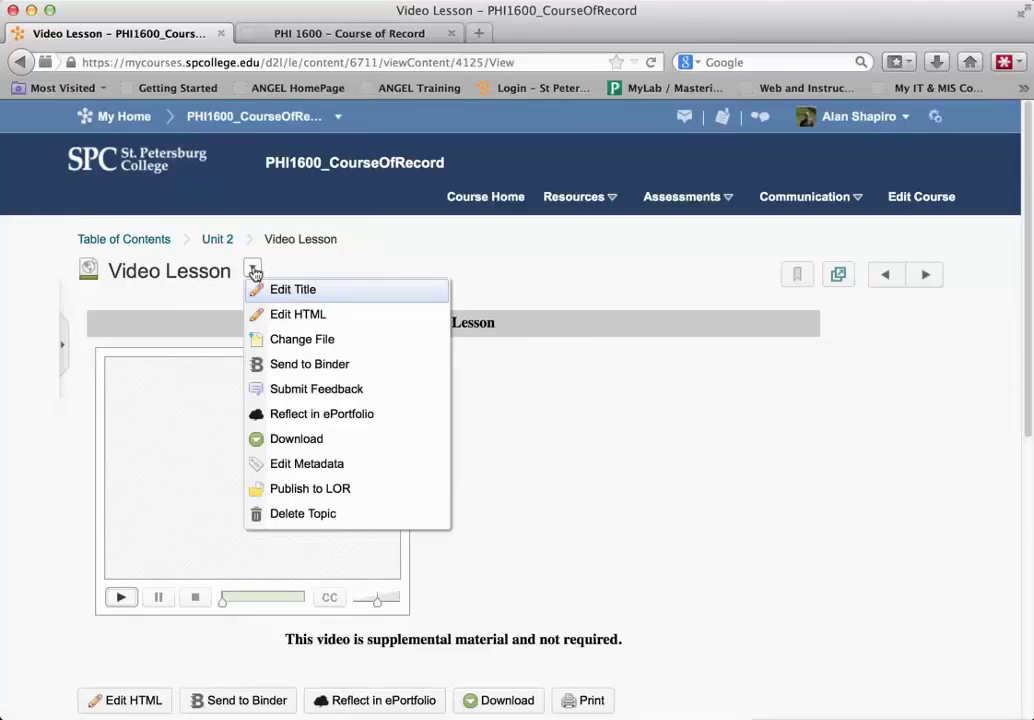
click(275, 316)
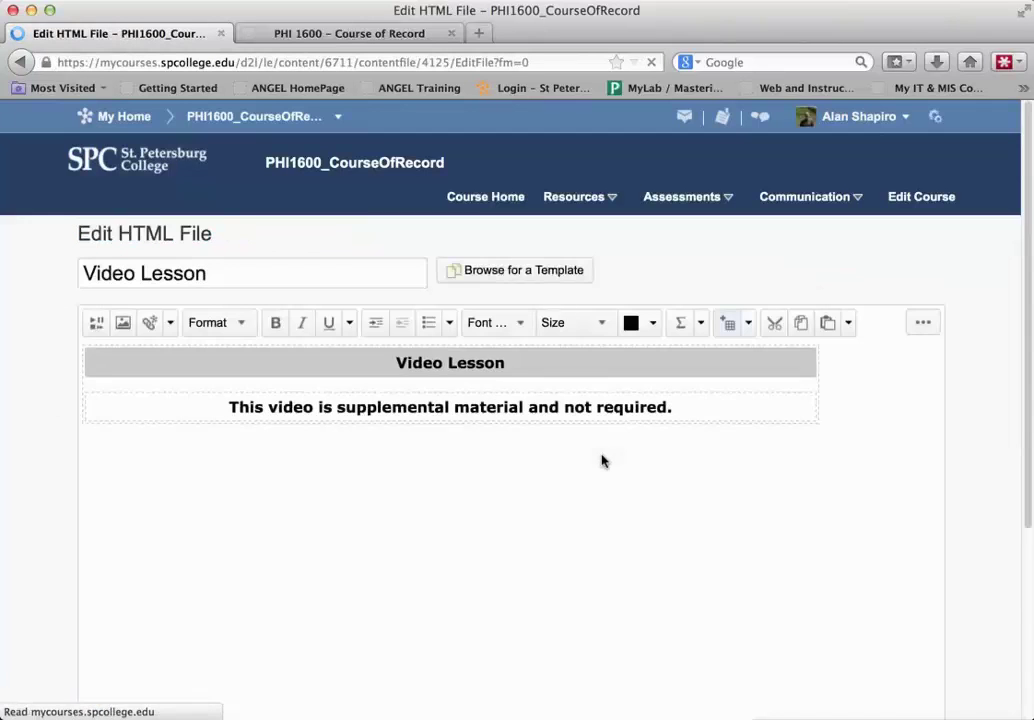
scroll(836, 503, down, 5)
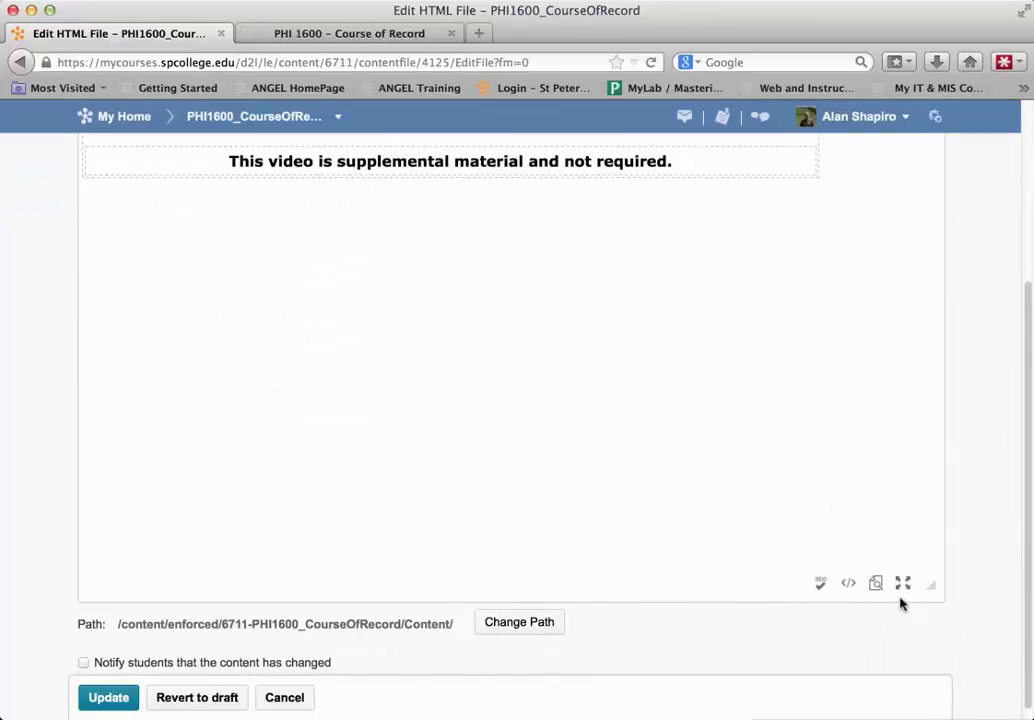
click(848, 586)
click(464, 310)
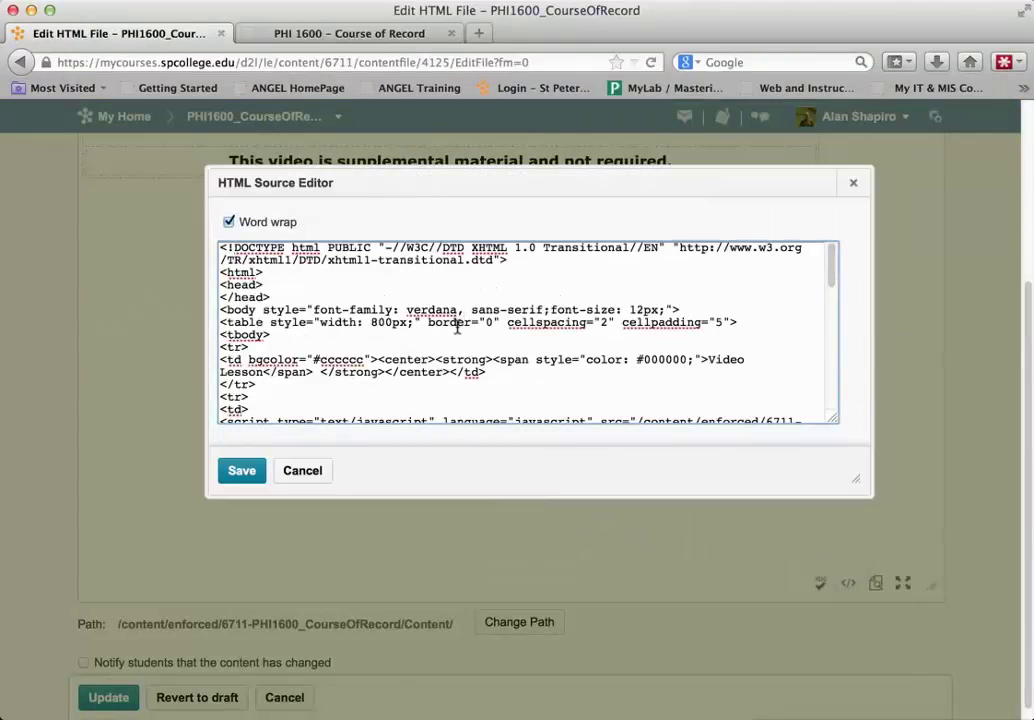
key(super+a)
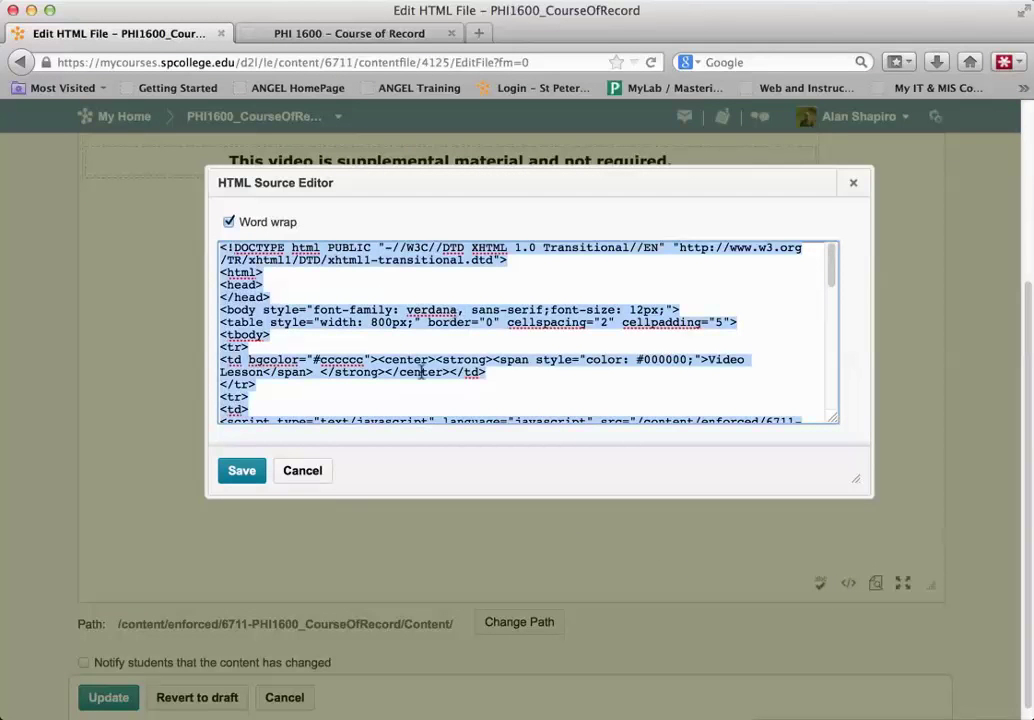
click(316, 472)
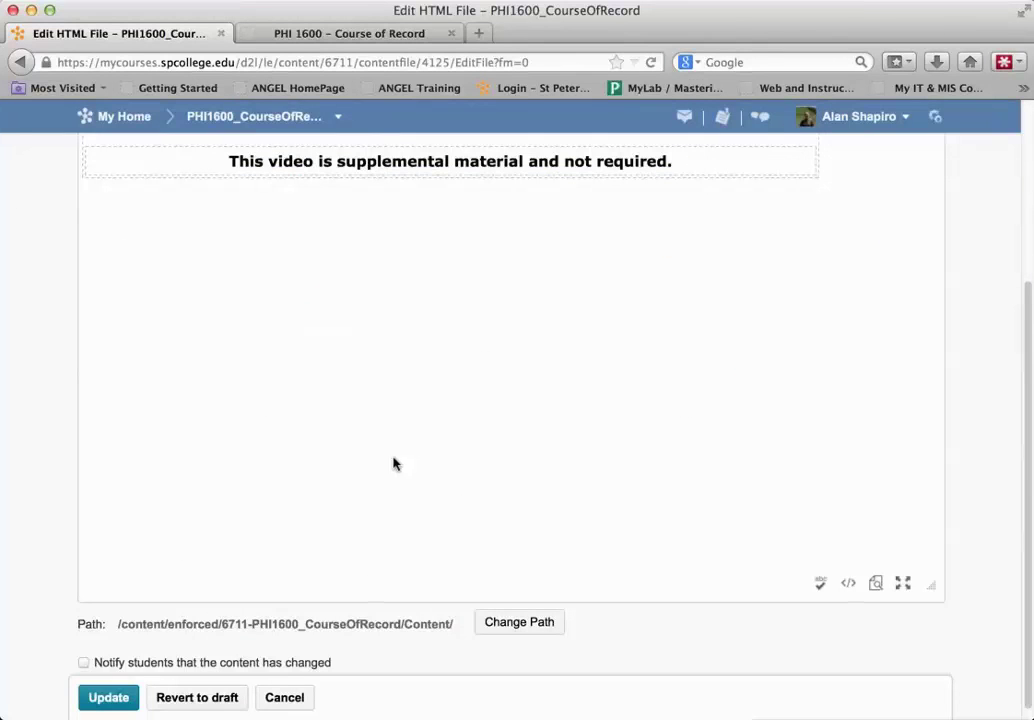
click(285, 697)
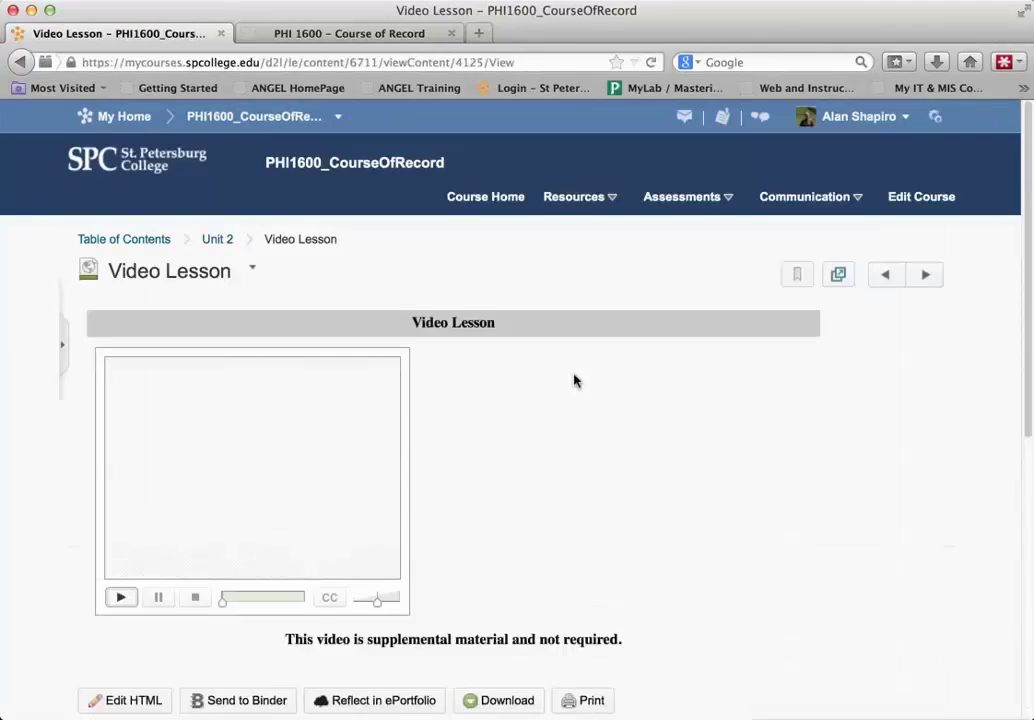
Step: Return to Unit 2 and add a sub-module named "Video Lesson" below the Readings sub-module
click(217, 239)
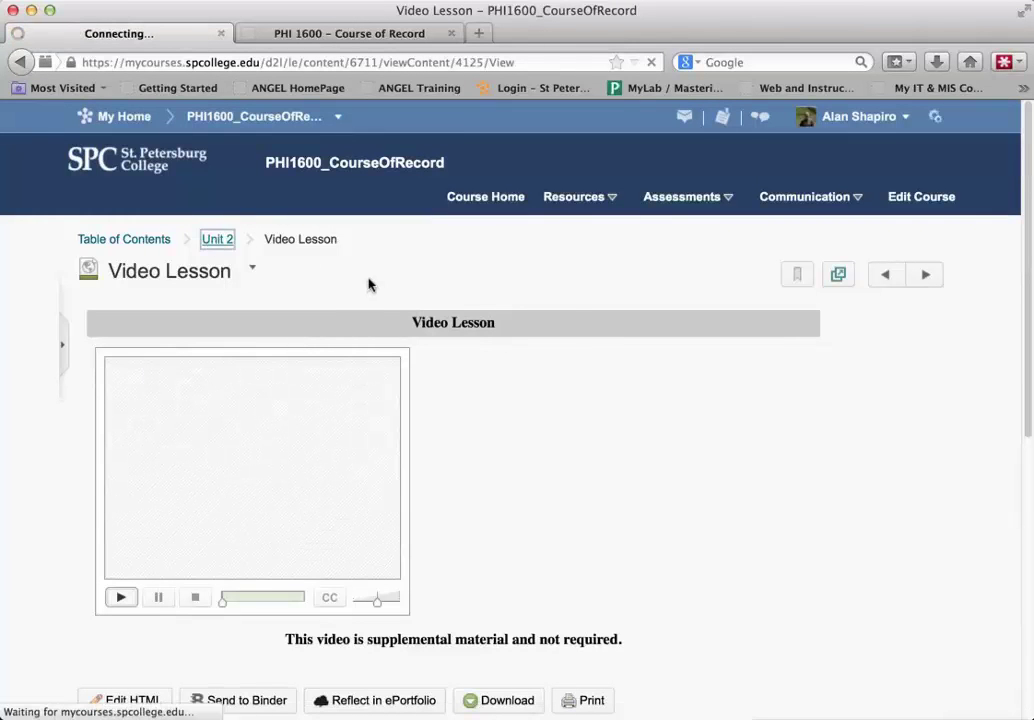
scroll(773, 485, down, 20)
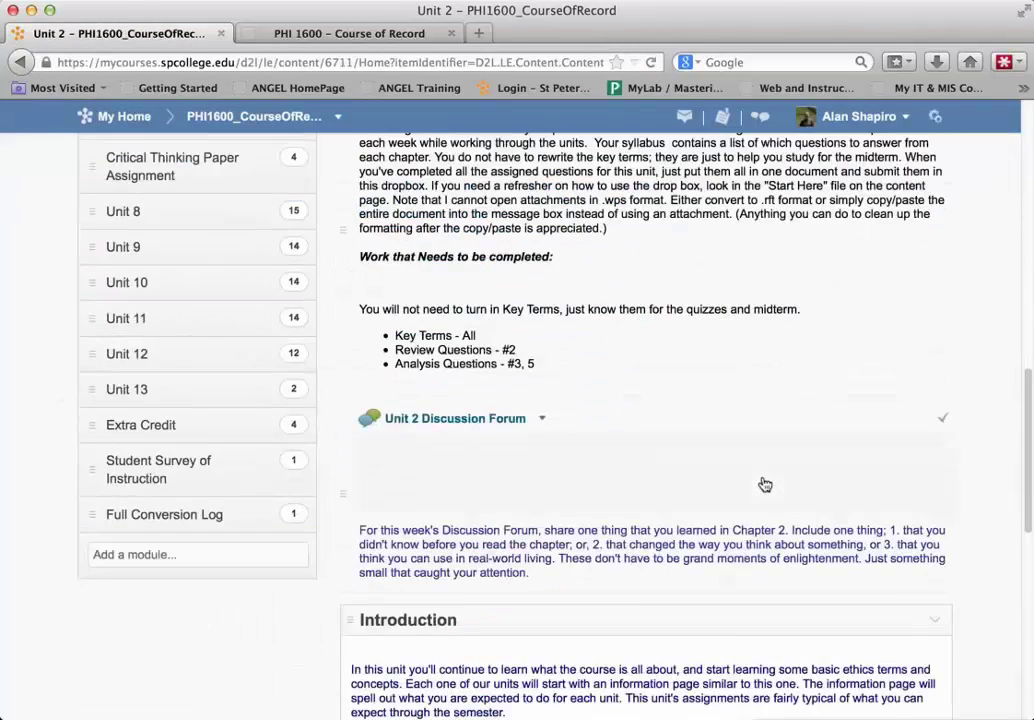
click(494, 678)
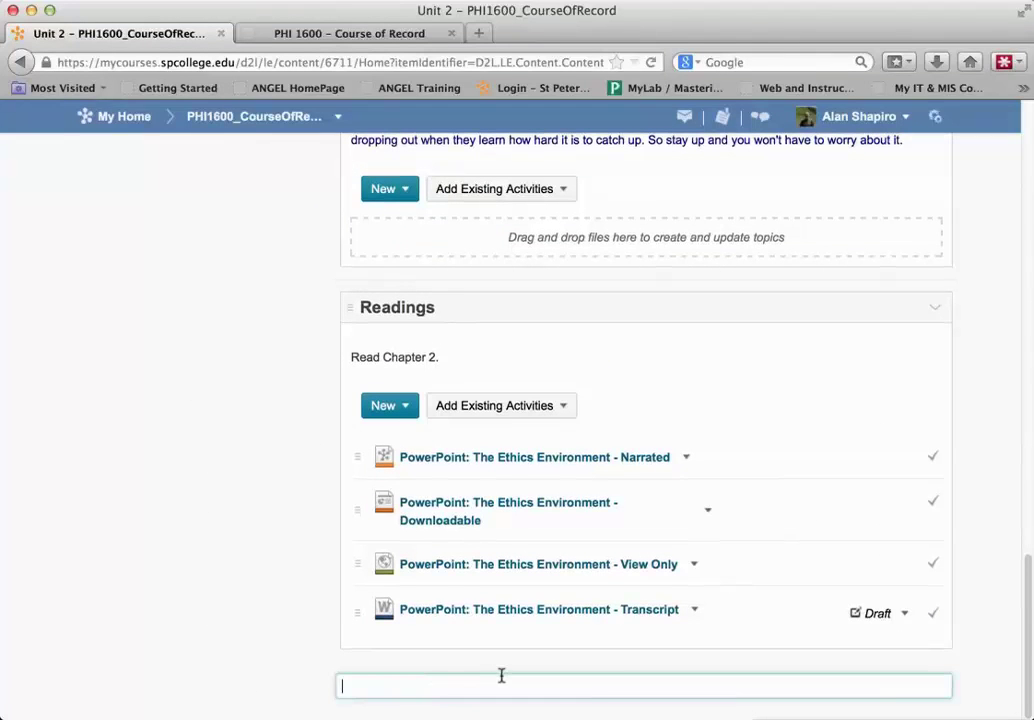
text(Video Lesson)
key(Return)
scroll(545, 572, down, 3)
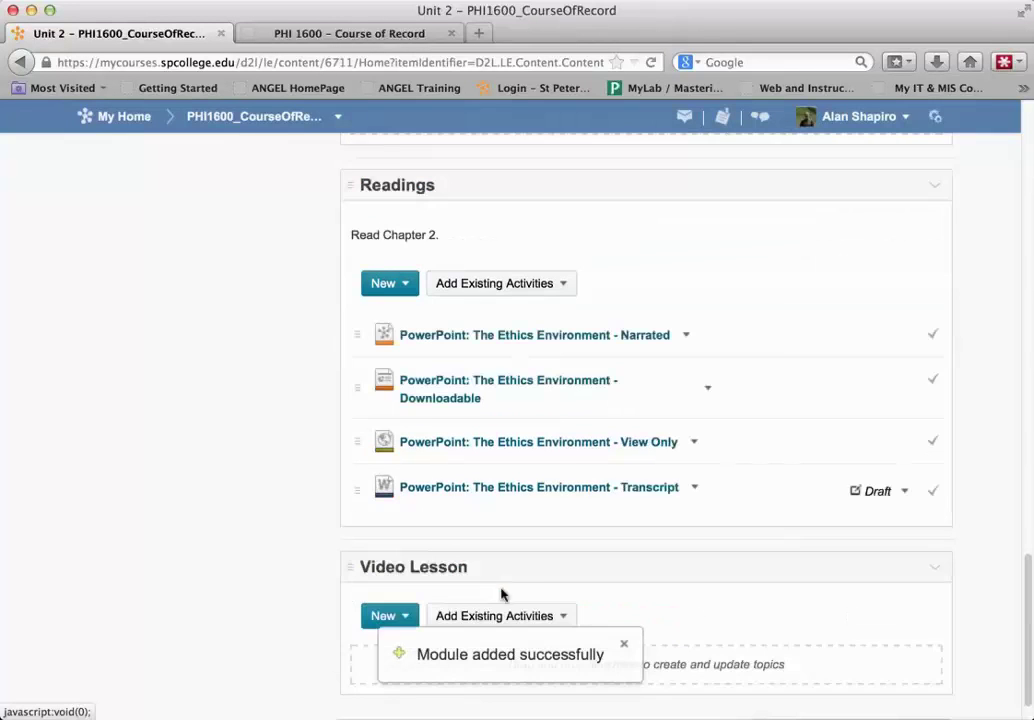
scroll(603, 585, down, 1)
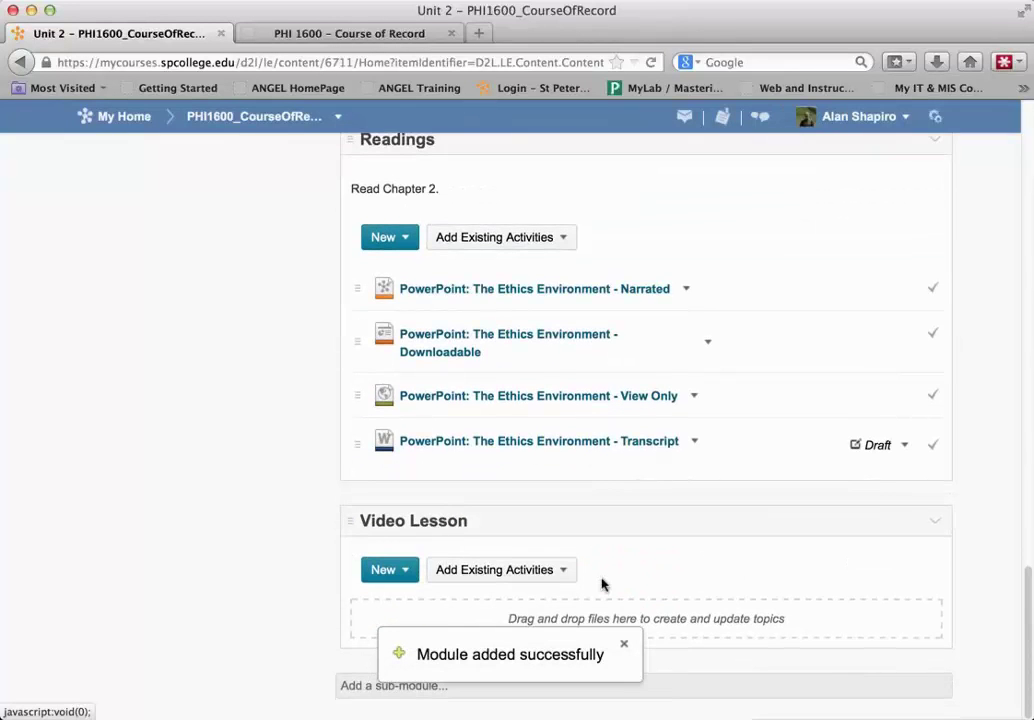
Step: Open Unit 2's Video Lesson sub-module, paste the copied HTML source into its description and save the description
scroll(603, 585, up, 15)
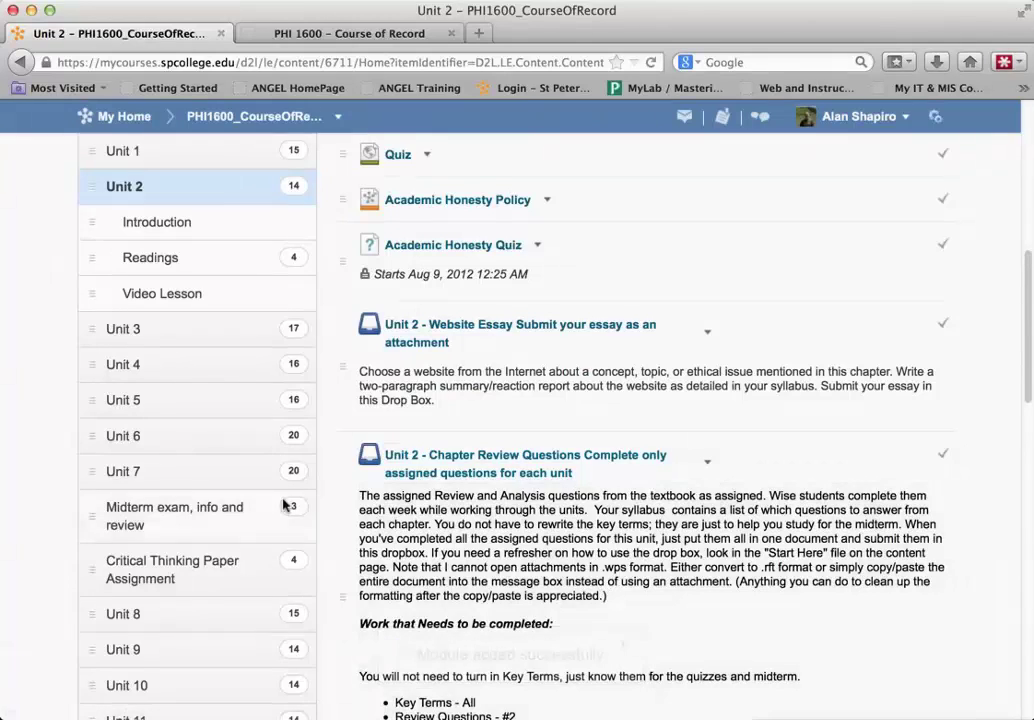
scroll(201, 545, up, 1)
click(212, 322)
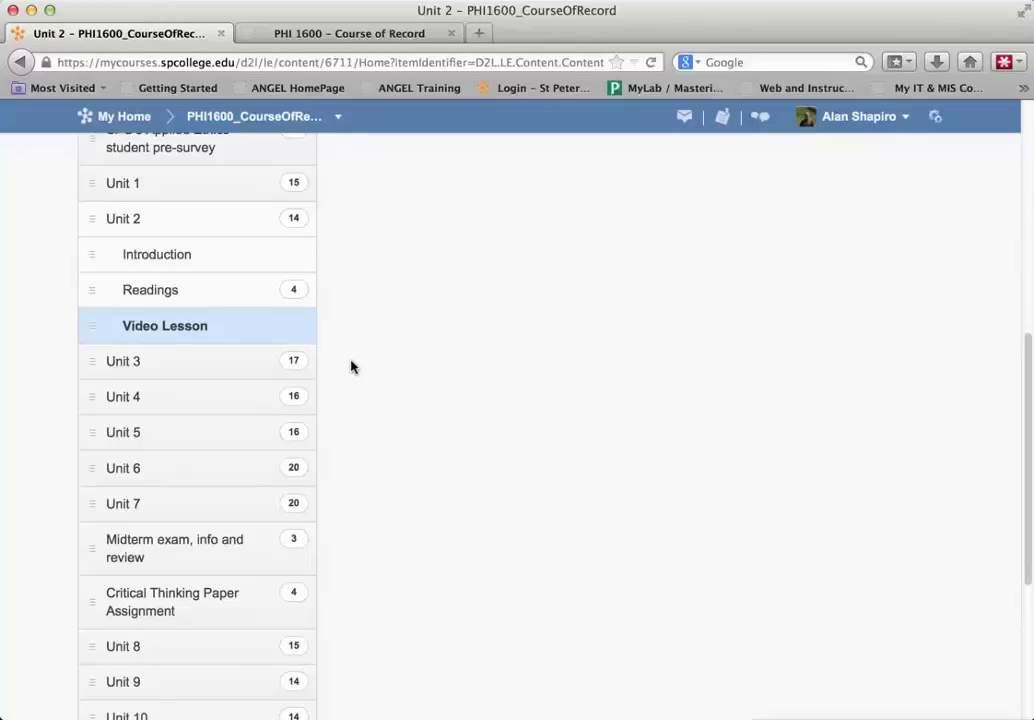
scroll(350, 365, up, 5)
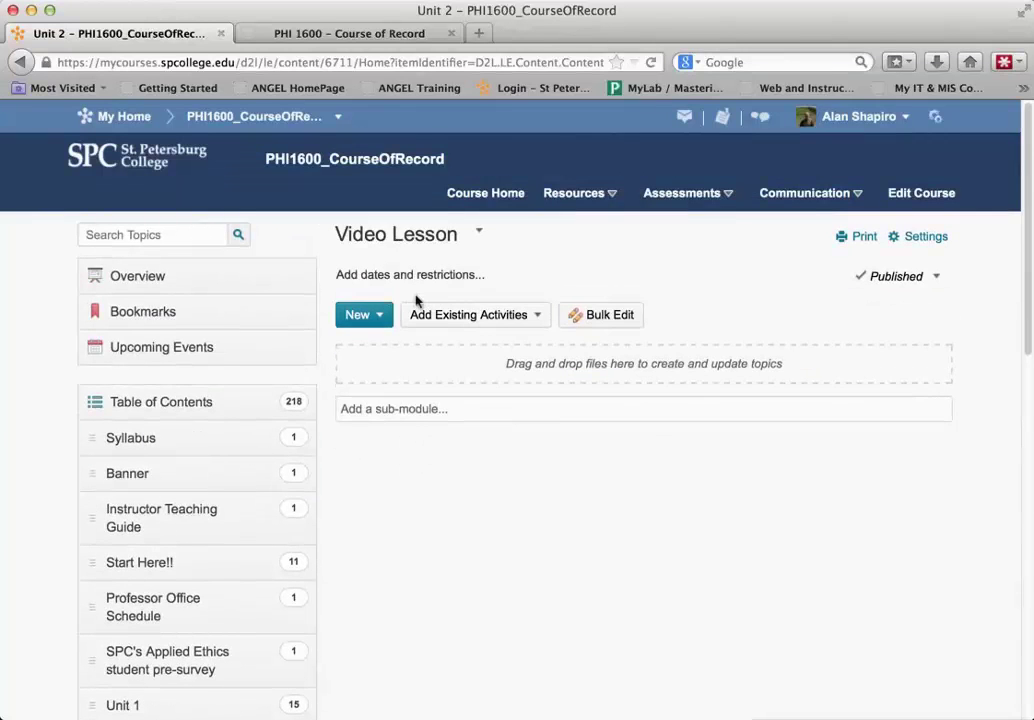
click(413, 298)
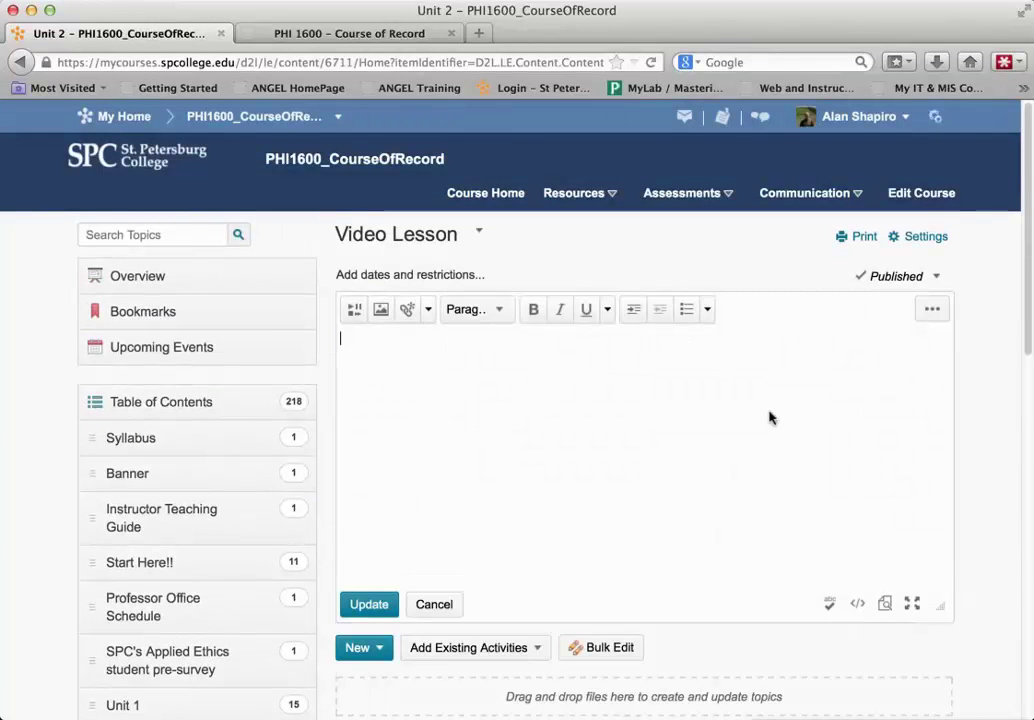
click(857, 606)
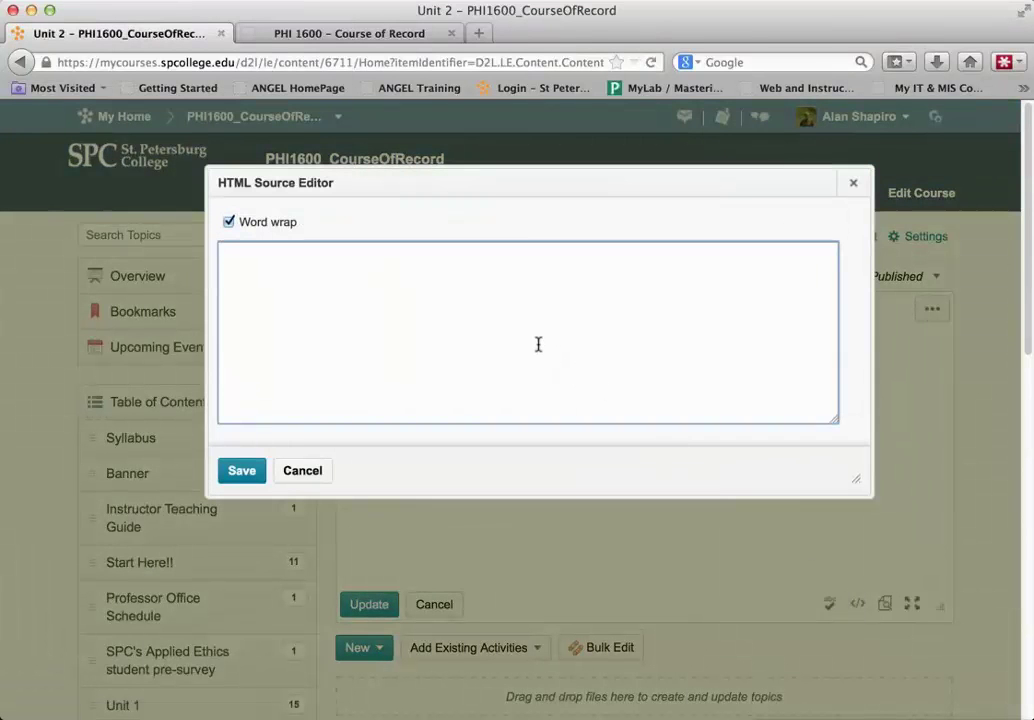
key(super+v)
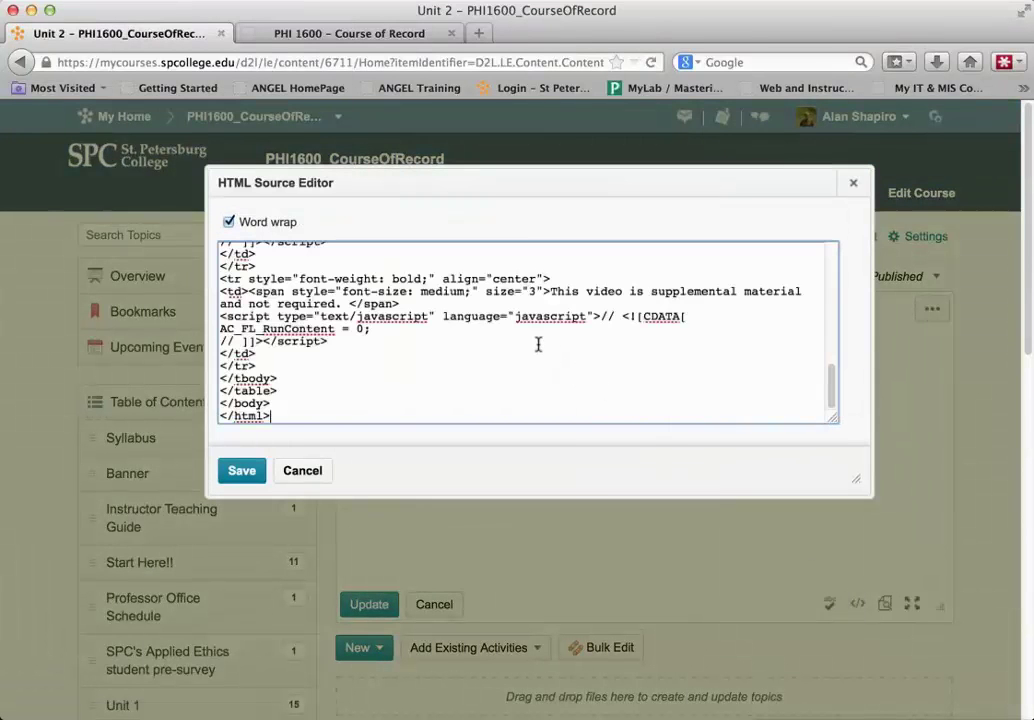
click(245, 470)
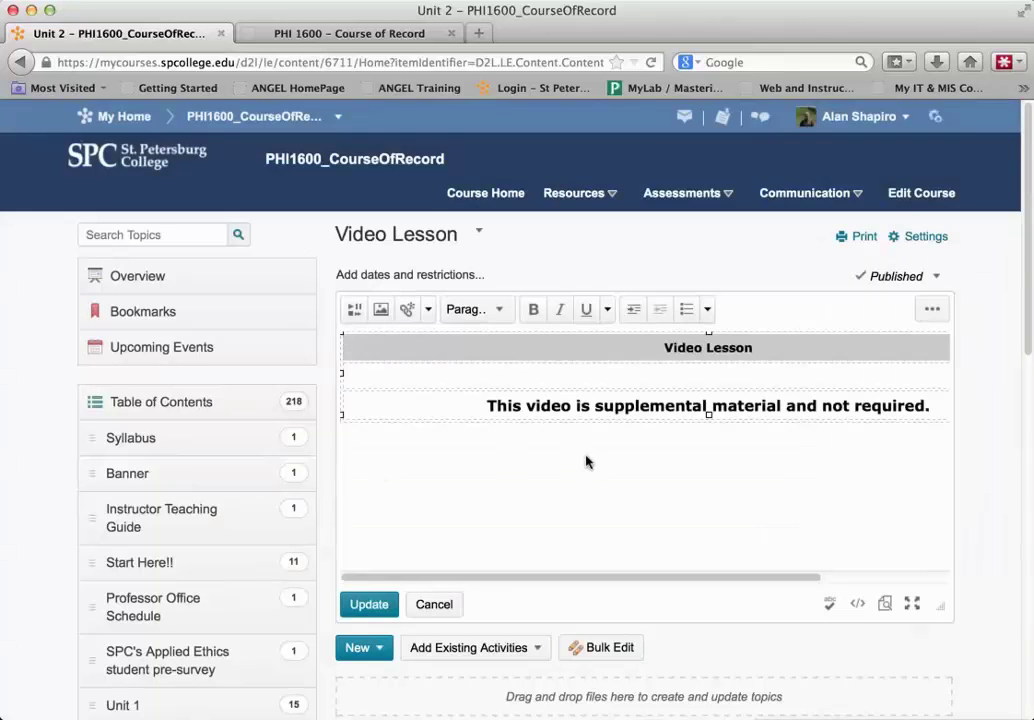
click(369, 604)
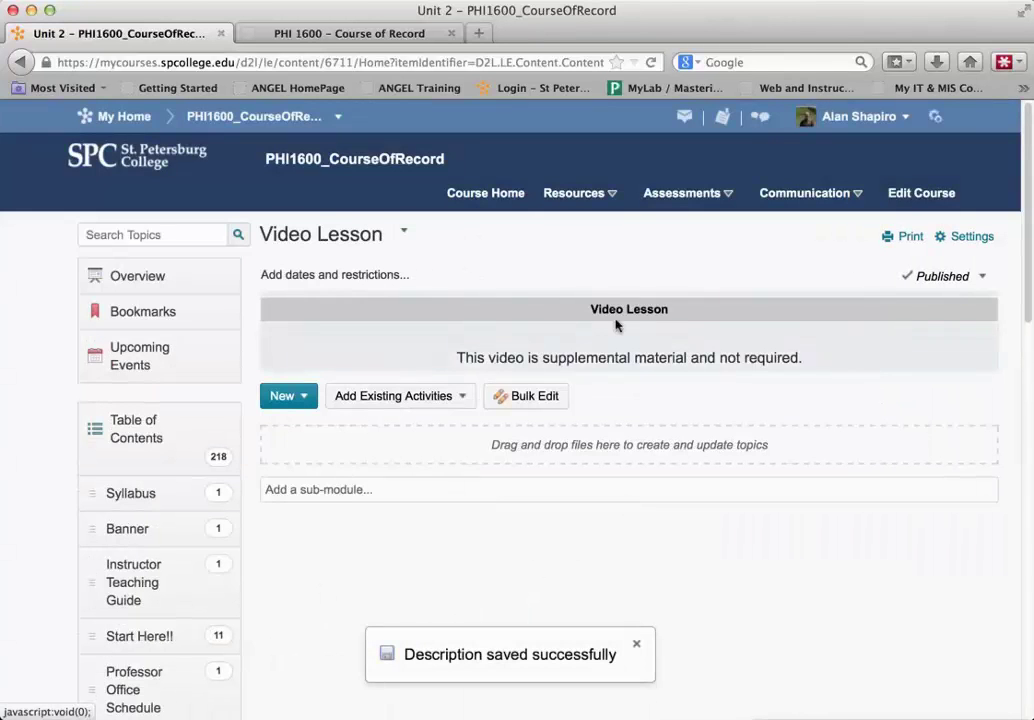
Step: Return to Unit 2 and review the content and order of its Introduction, Readings and Video Lesson sub-modules
scroll(342, 566, down, 2)
scroll(342, 563, down, 5)
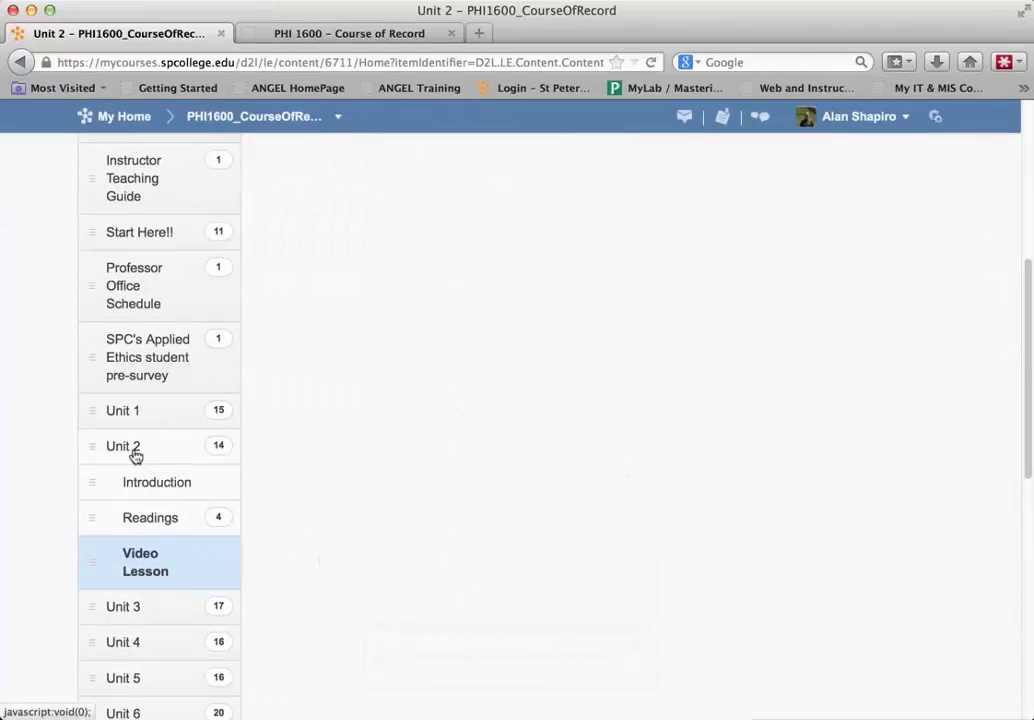
click(136, 459)
scroll(690, 444, down, 5)
scroll(690, 444, down, 10)
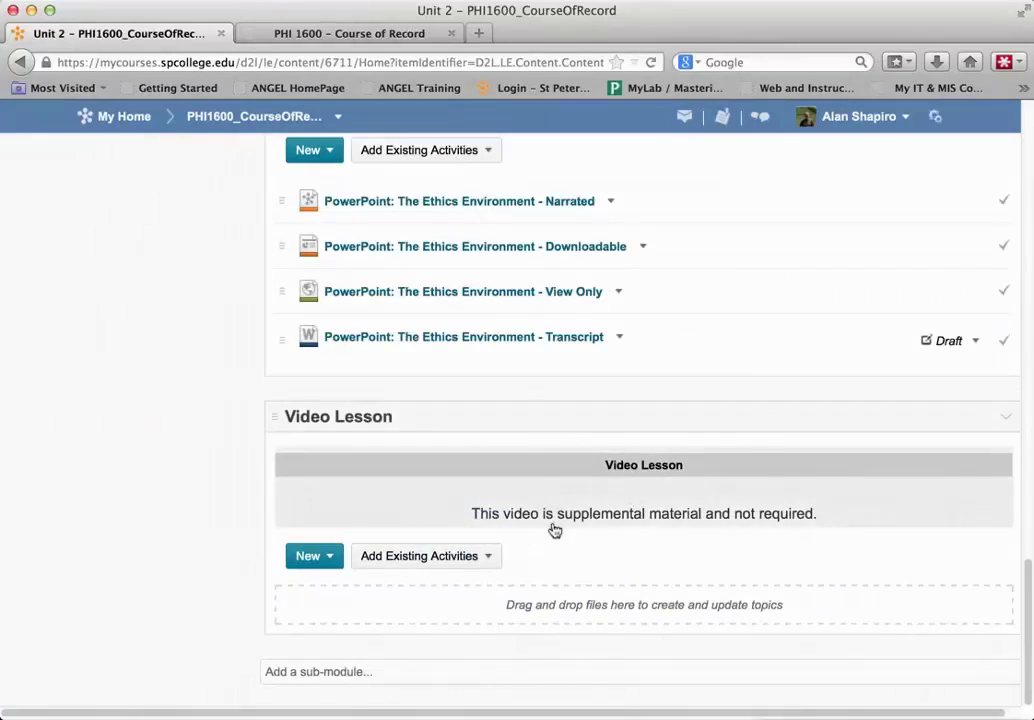
scroll(527, 470, up, 6)
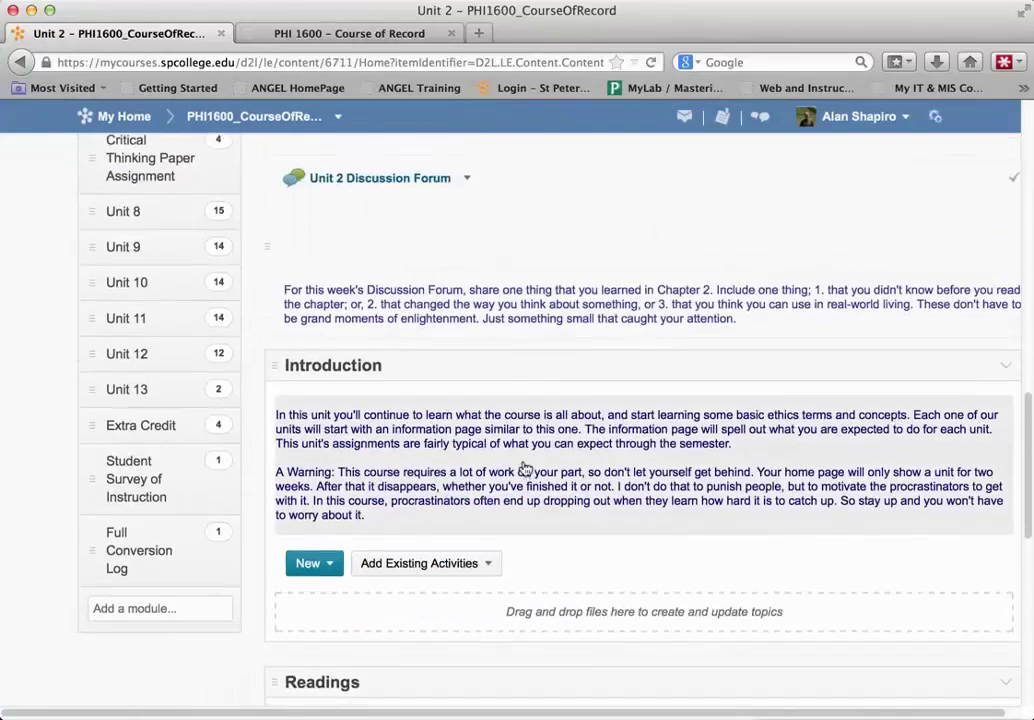
scroll(527, 467, down, 4)
scroll(527, 466, up, 10)
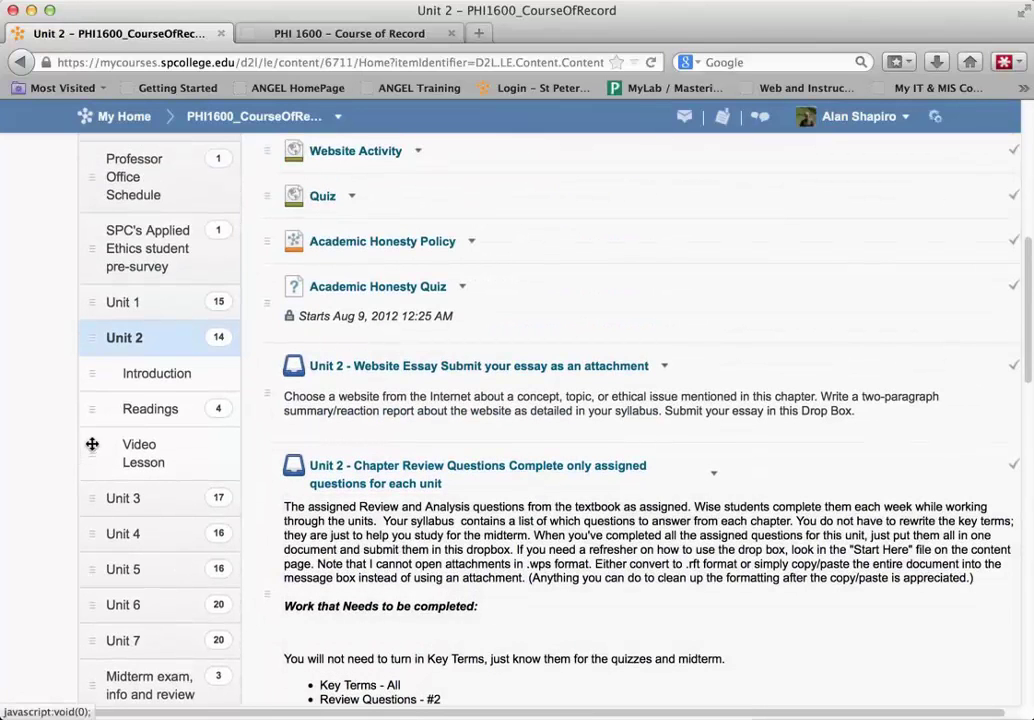
Step: Check the Video Lesson's position on the ANGEL page, then move Unit 2's Video Lesson sub-module between Introduction and Readings
click(330, 33)
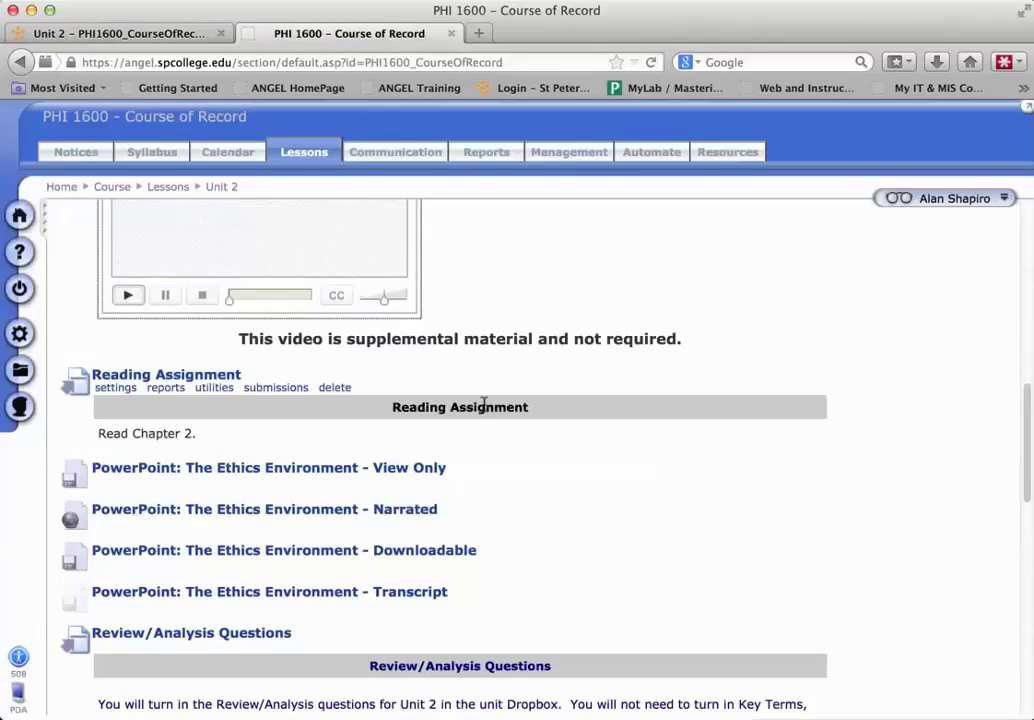
scroll(484, 404, up, 8)
scroll(482, 408, down, 4)
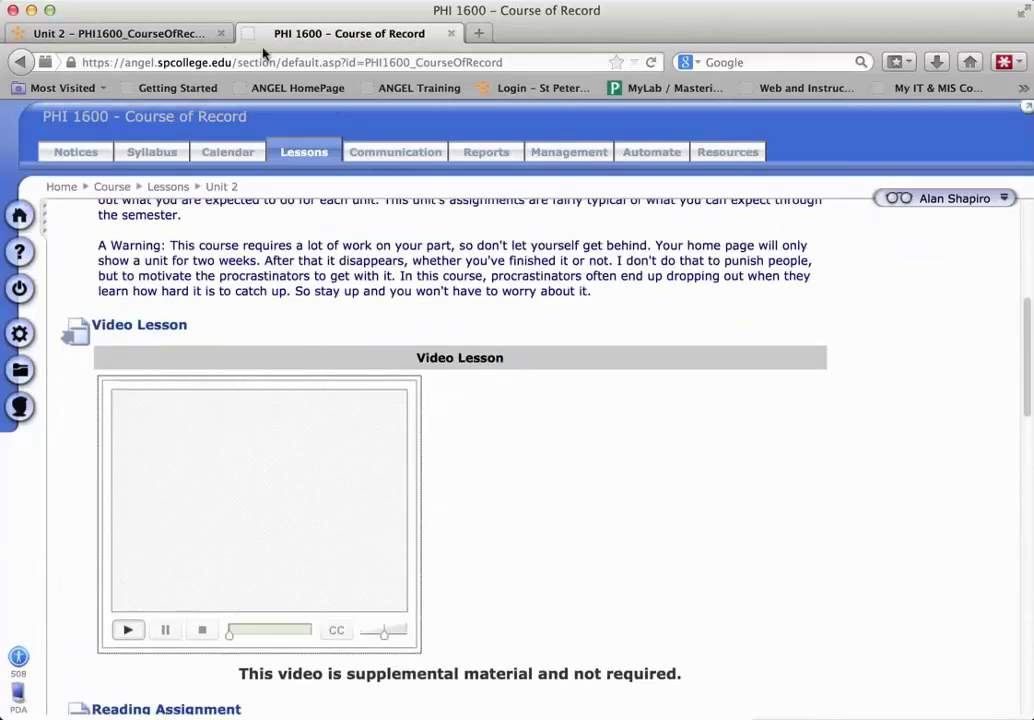
click(145, 30)
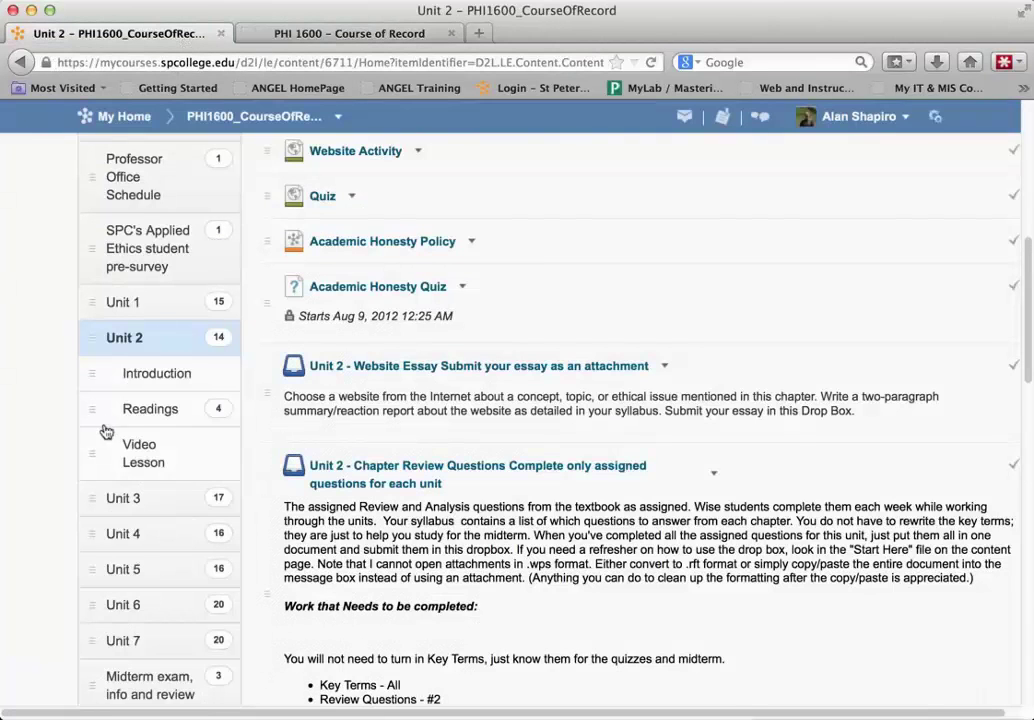
drag(92, 455, 87, 412)
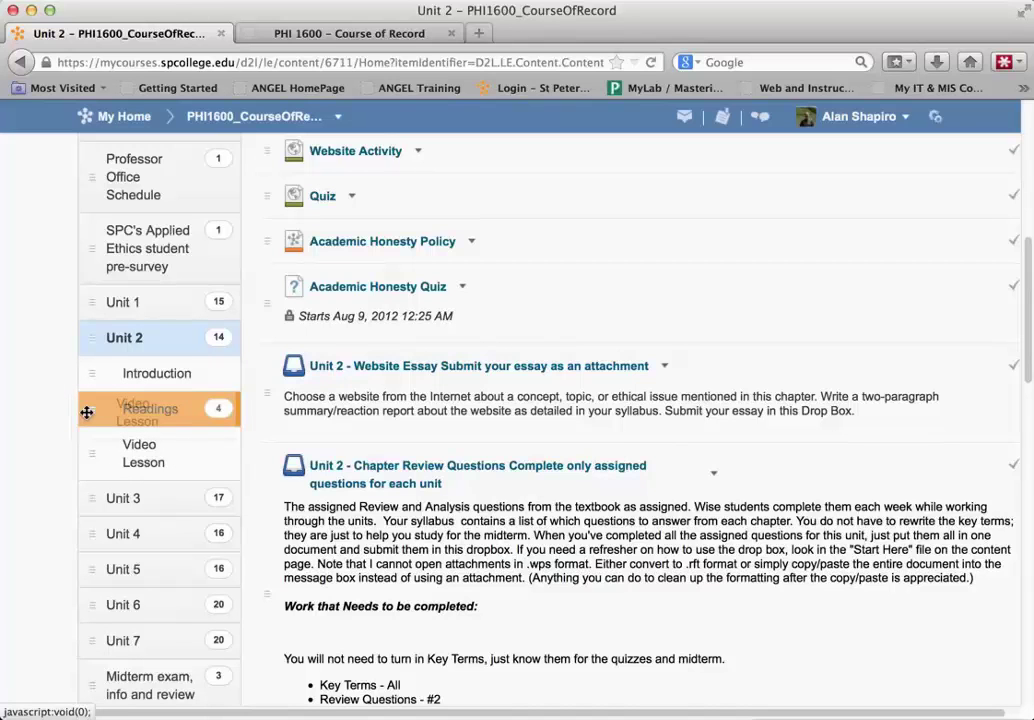
drag(87, 412, 89, 389)
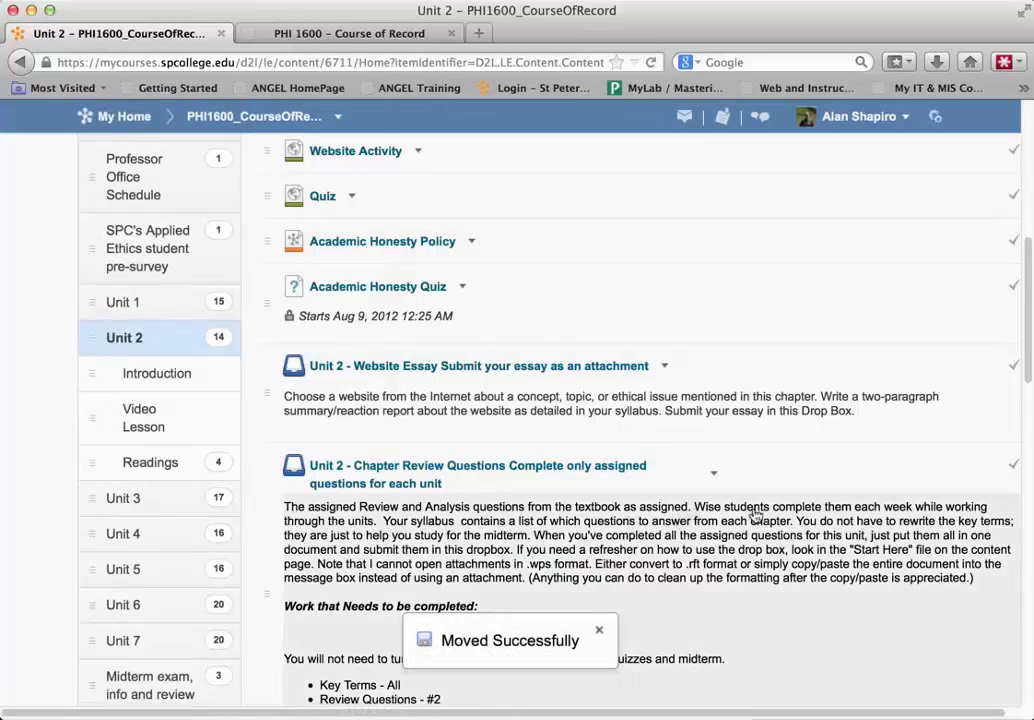
Step: Permanently delete Unit 2's original Video Lesson topic together with its associated file
scroll(1000, 254, up, 10)
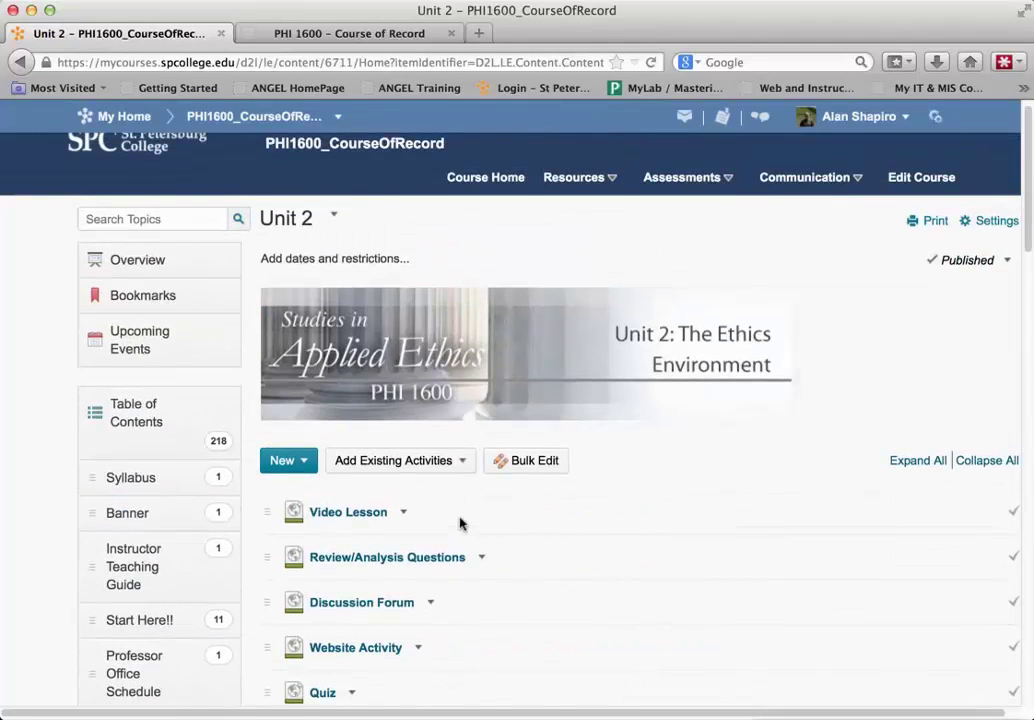
scroll(440, 520, up, 1)
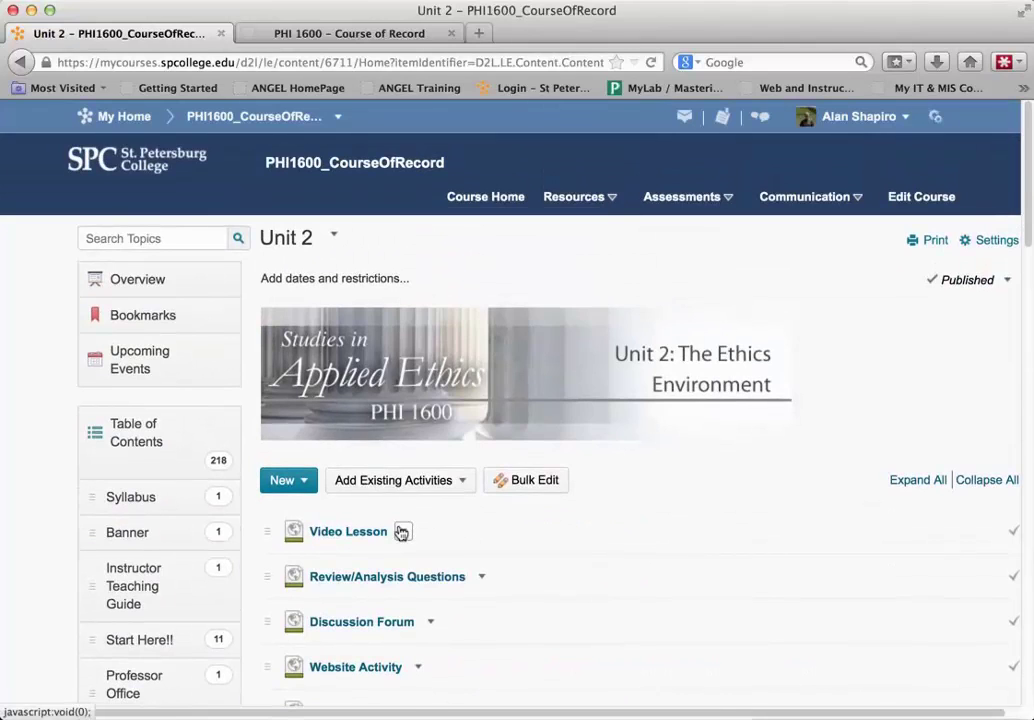
click(401, 532)
click(478, 506)
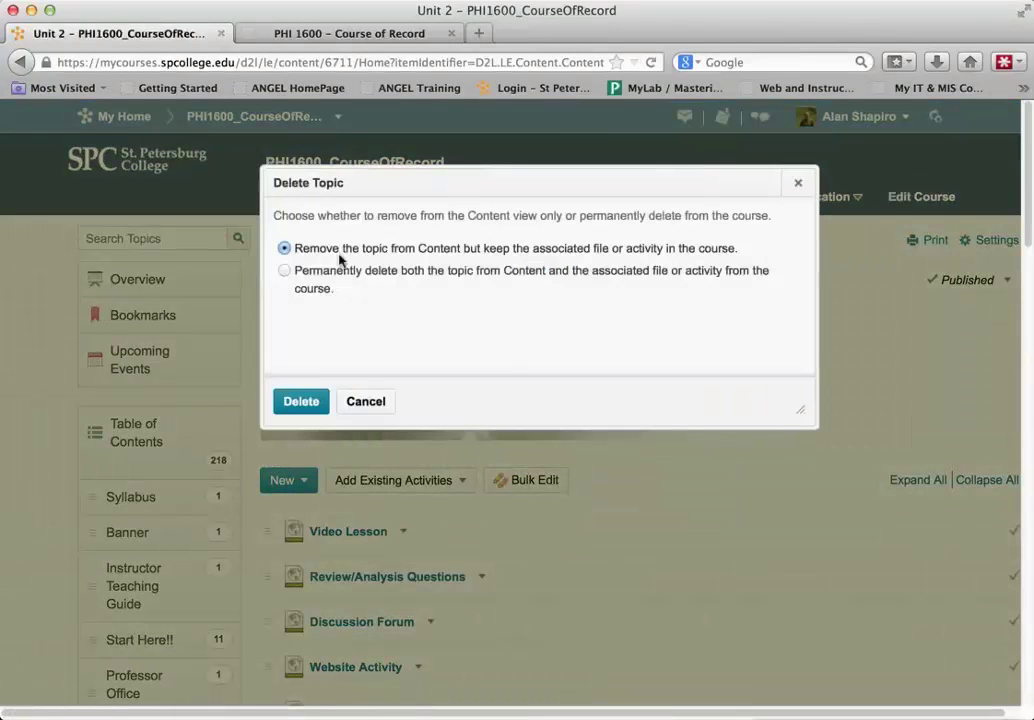
click(285, 271)
click(305, 404)
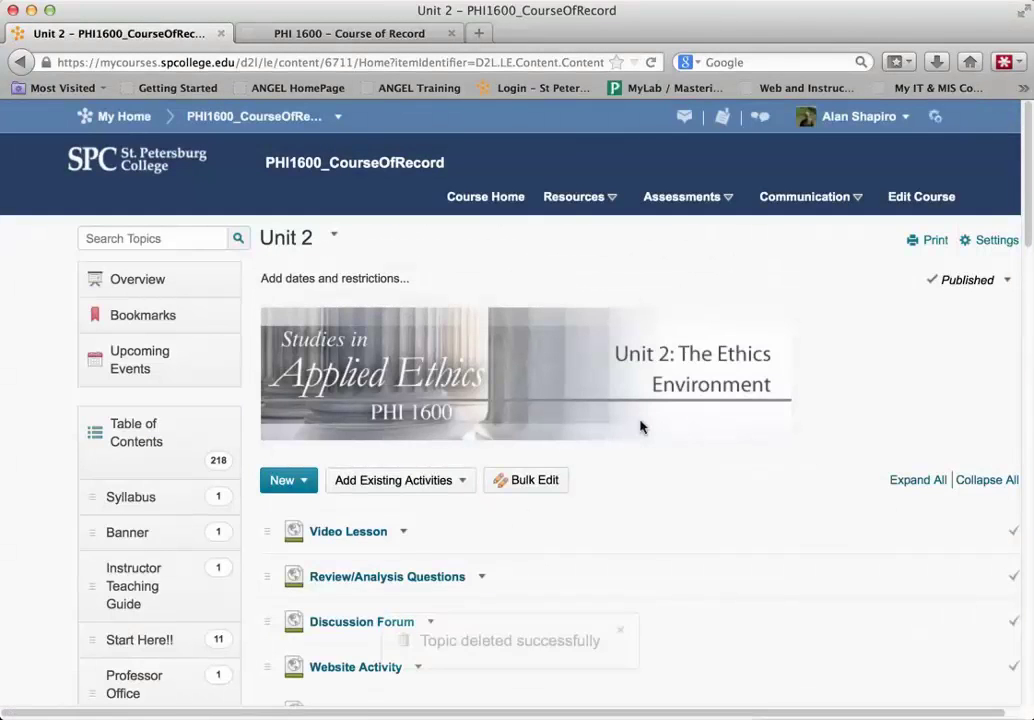
Step: Look over Unit 2's remaining content, then switch to the Student role and open Unit 2 from the course homepage
scroll(612, 573, down, 5)
scroll(590, 450, down, 10)
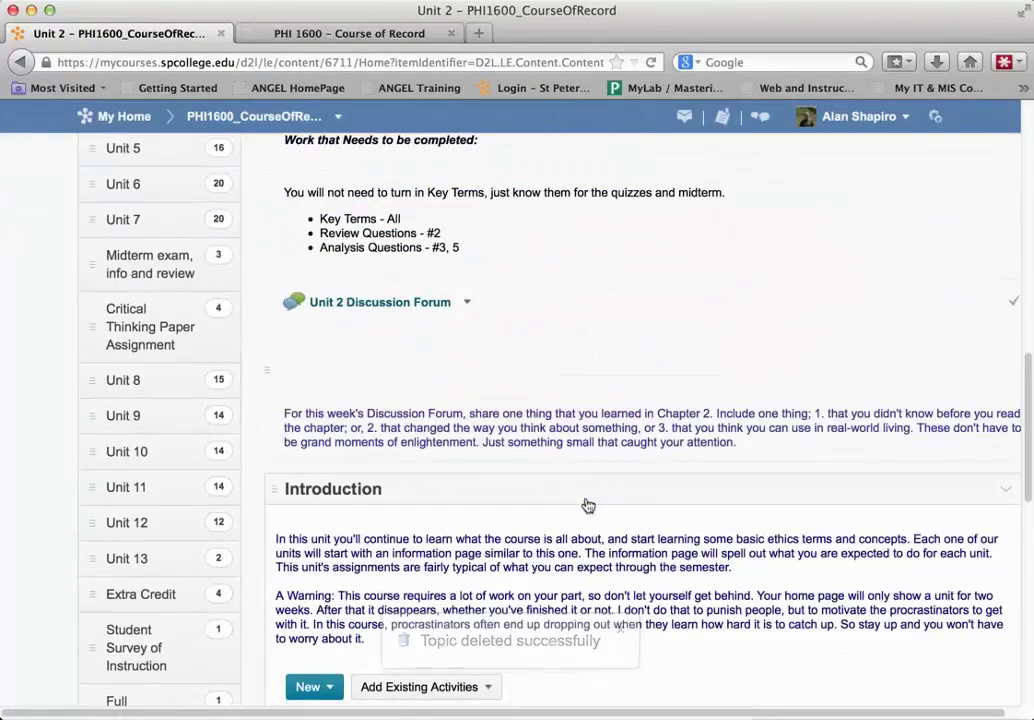
scroll(446, 475, up, 1)
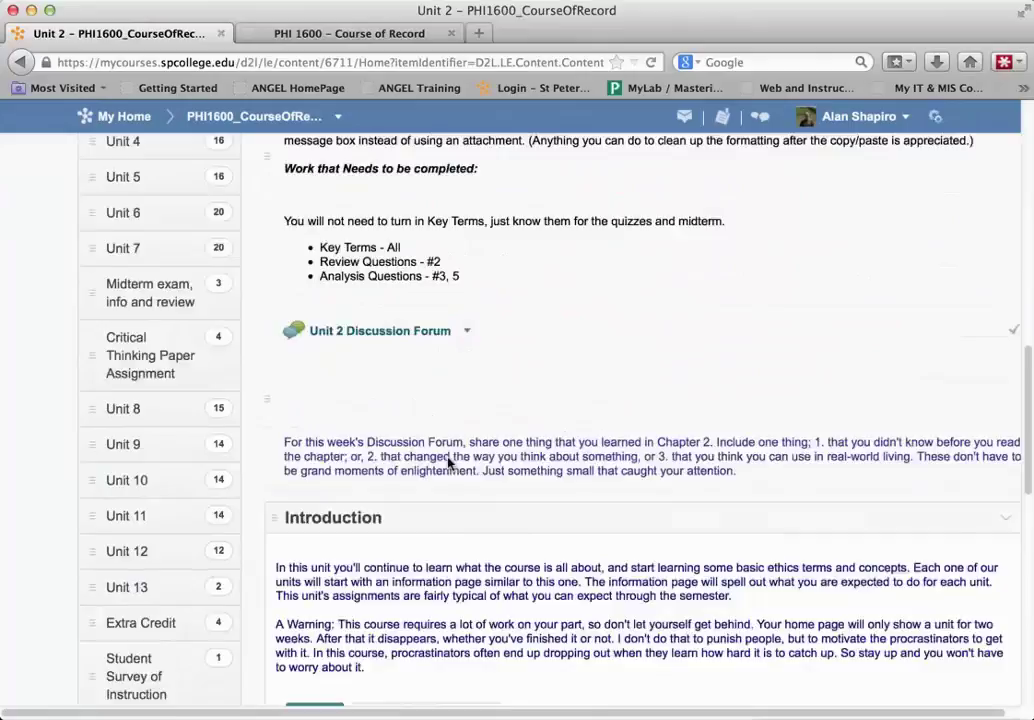
scroll(449, 463, down, 2)
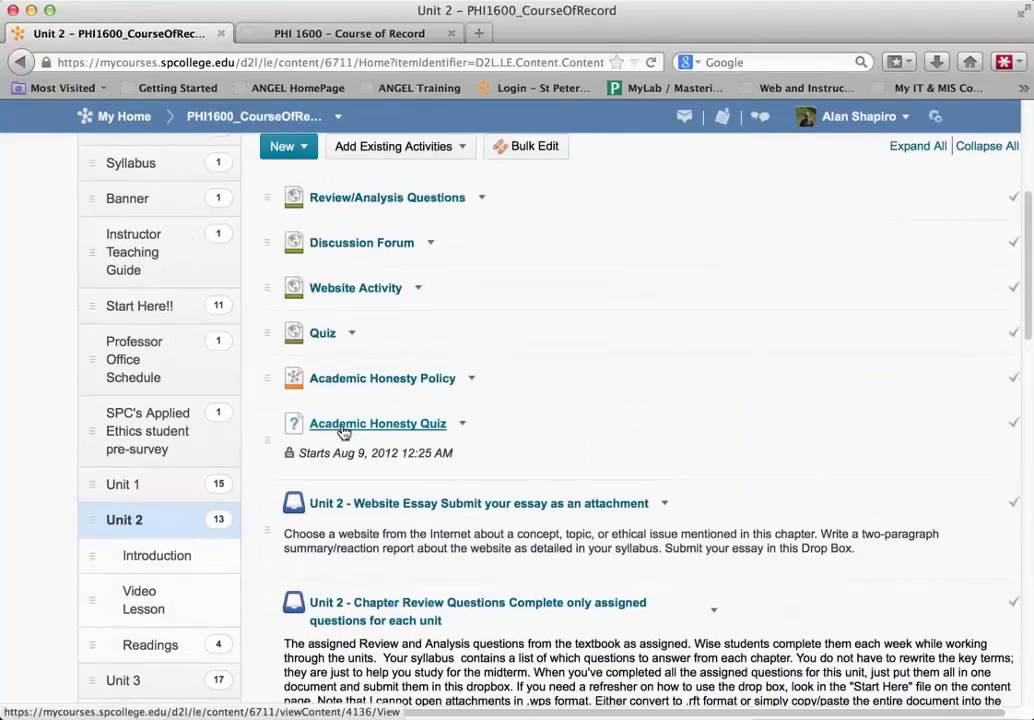
scroll(343, 432, down, 5)
scroll(343, 432, down, 3)
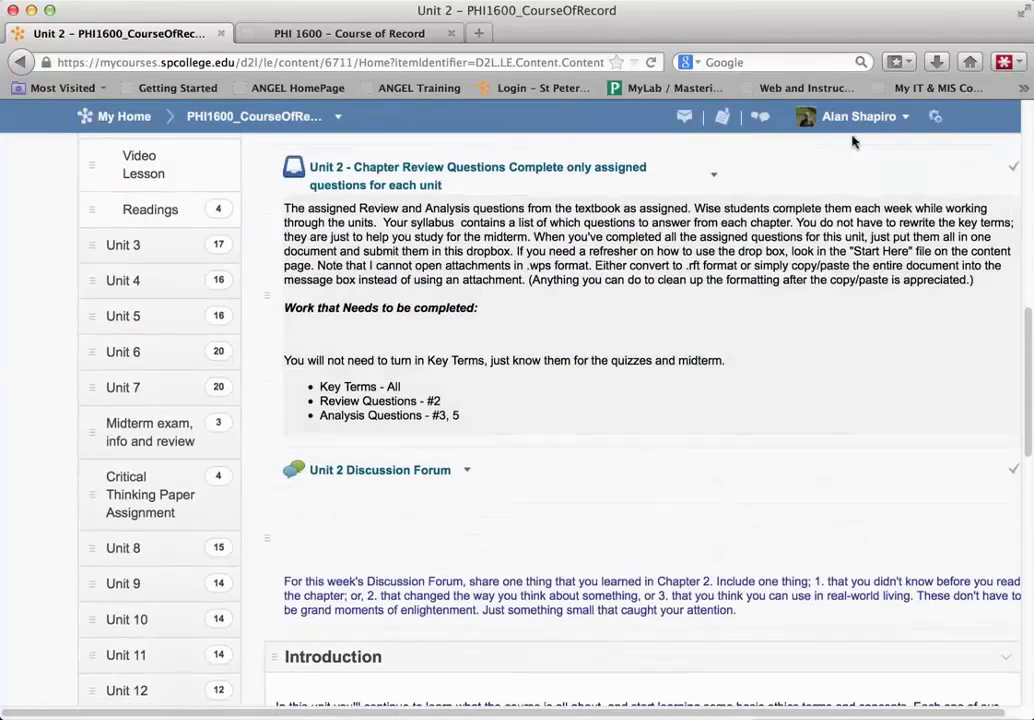
click(902, 117)
click(787, 158)
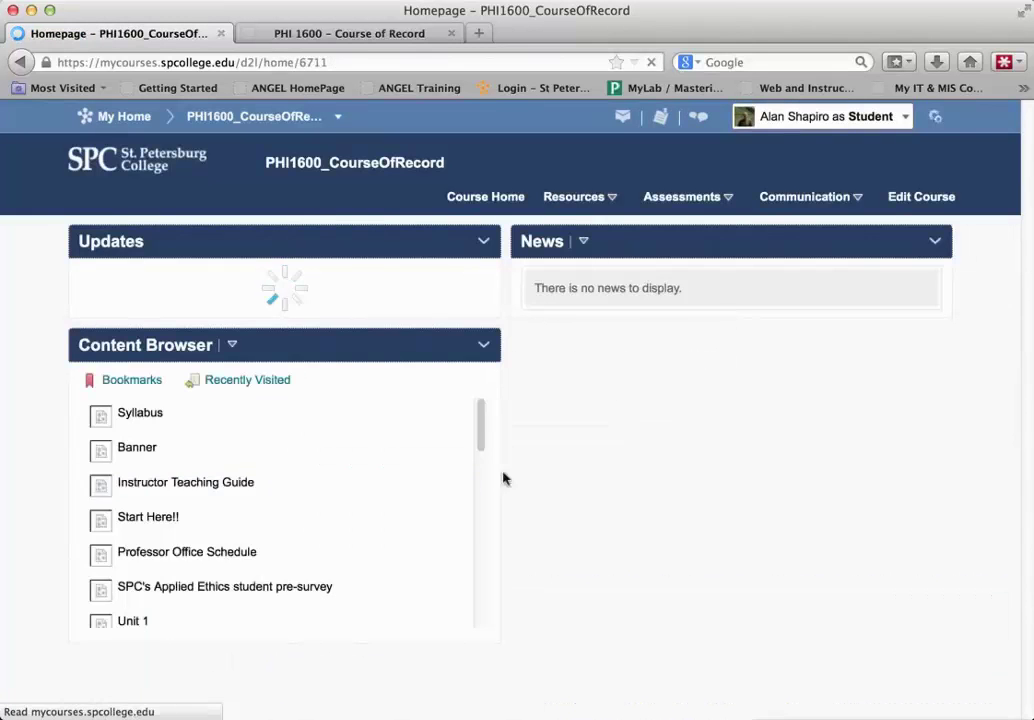
click(148, 337)
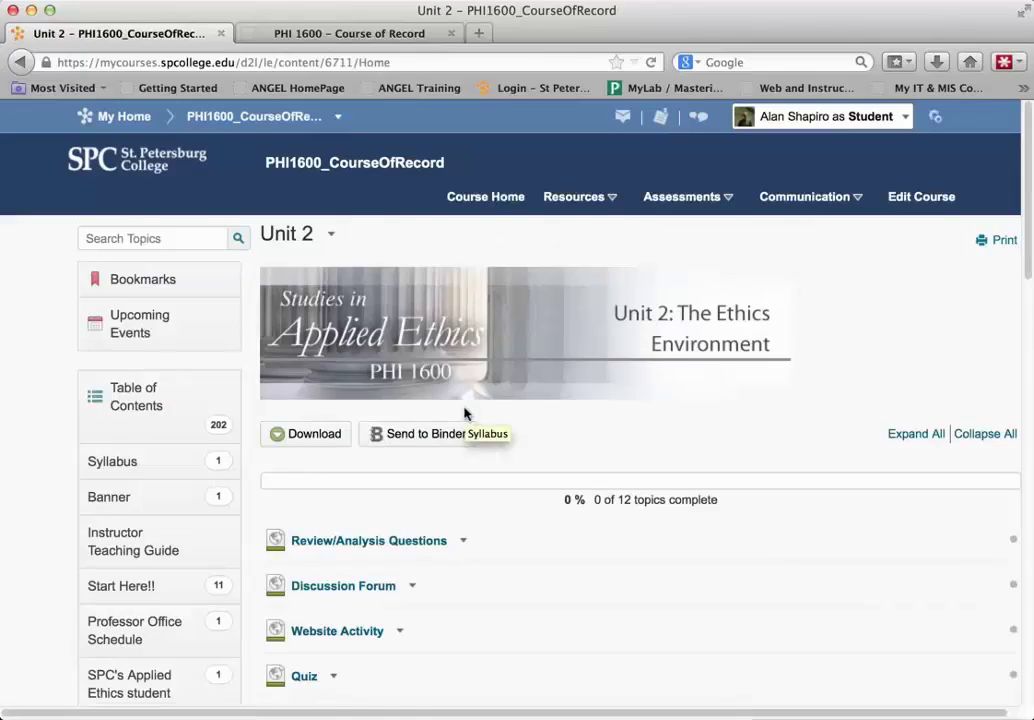
Step: Review the student view of Unit 2, examining its topics and the Introduction, Video Lesson and Readings sub-modules
scroll(478, 445, down, 3)
scroll(476, 447, down, 6)
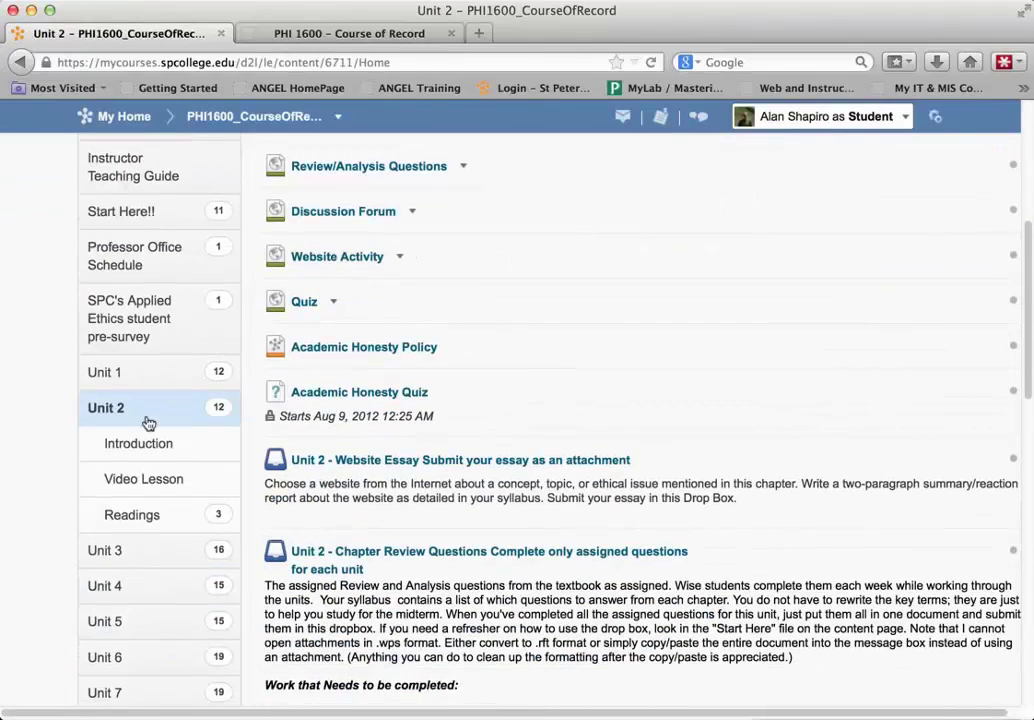
scroll(573, 411, down, 20)
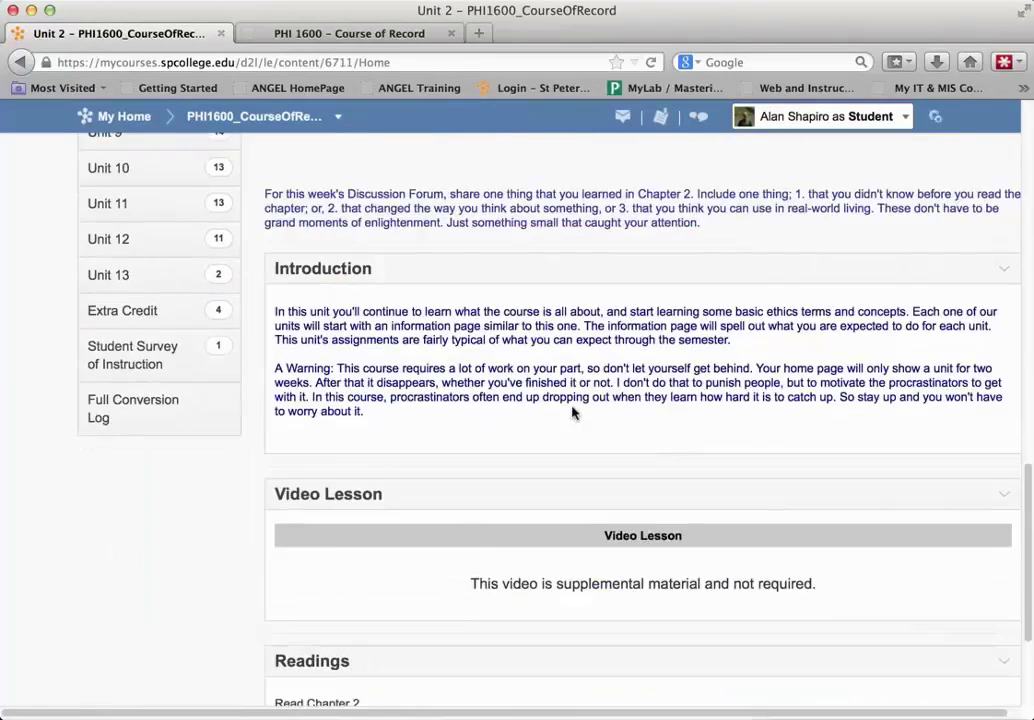
scroll(513, 401, up, 8)
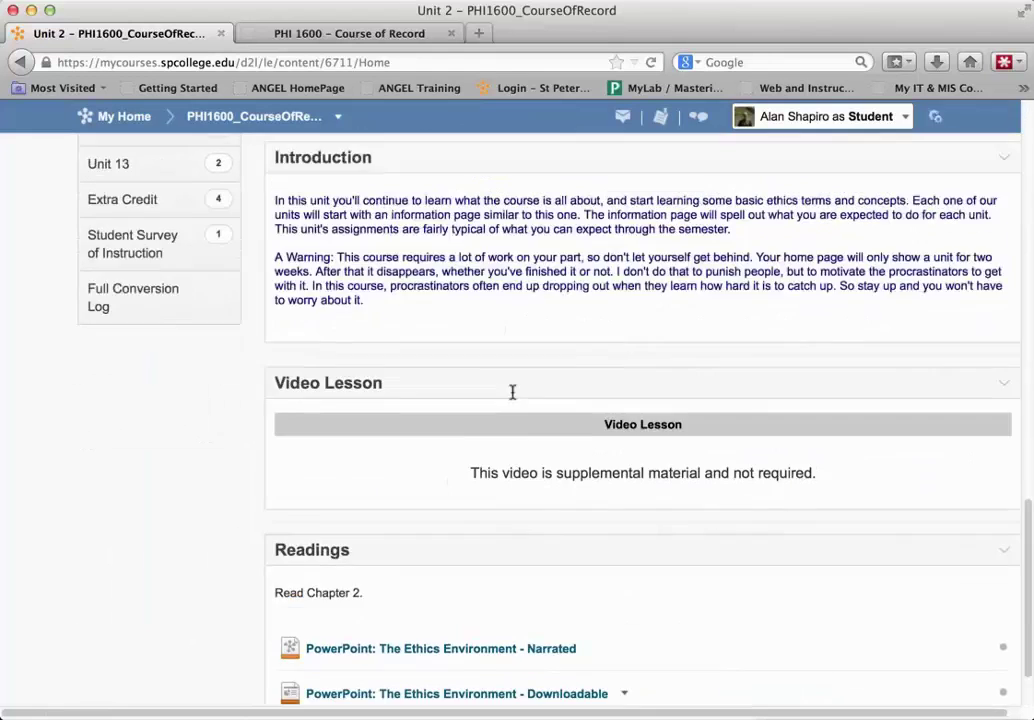
scroll(479, 452, down, 8)
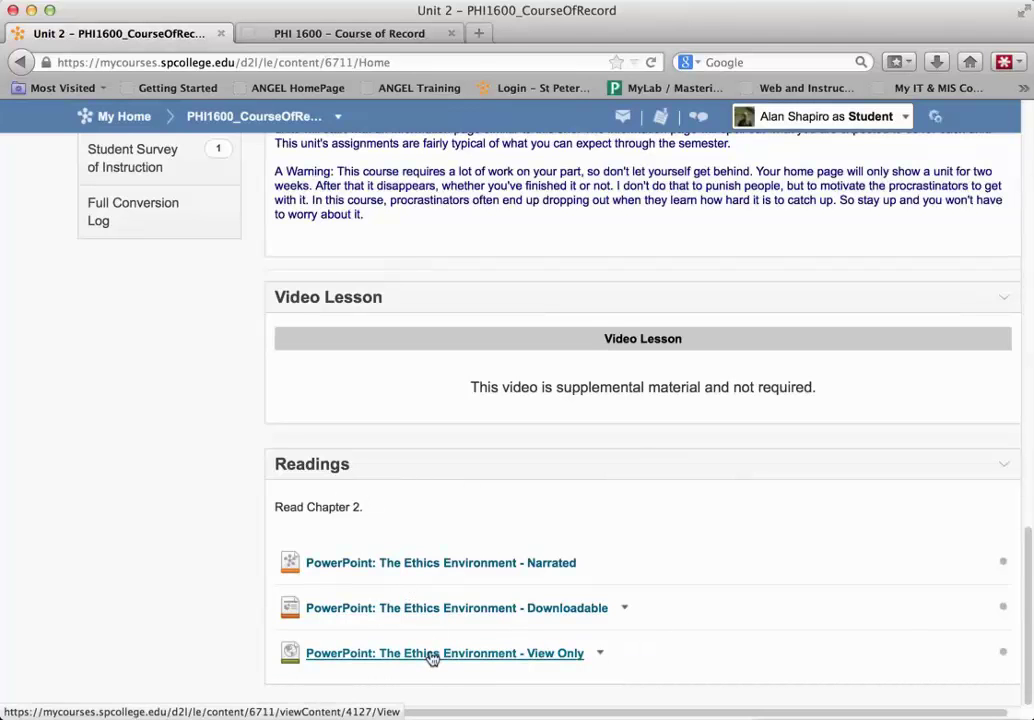
scroll(559, 548, up, 20)
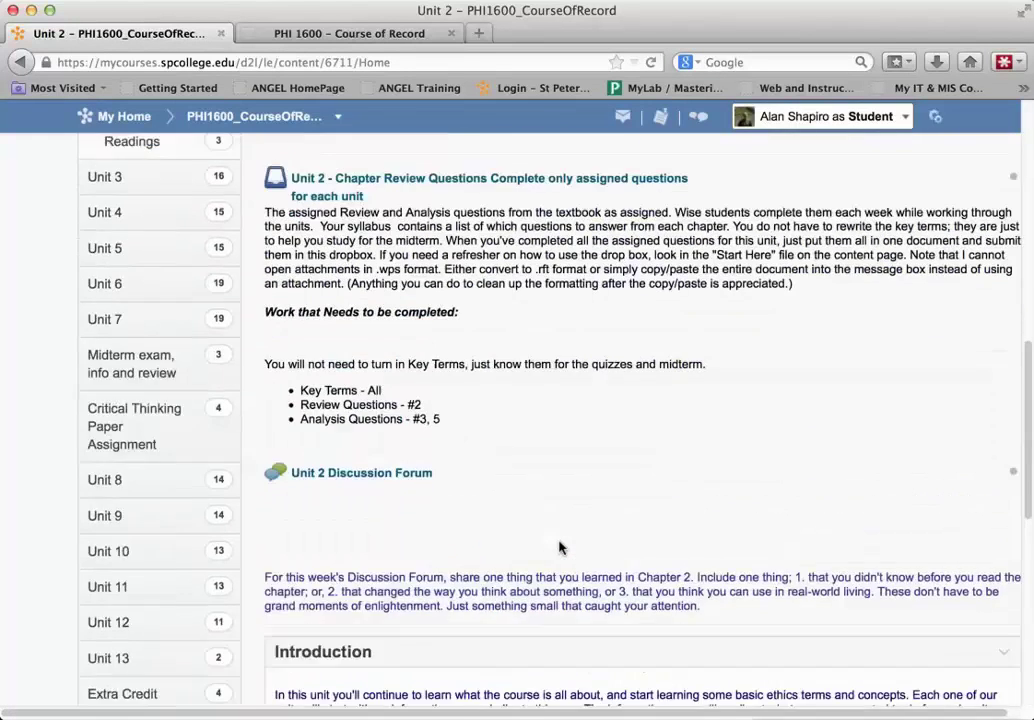
scroll(545, 498, down, 15)
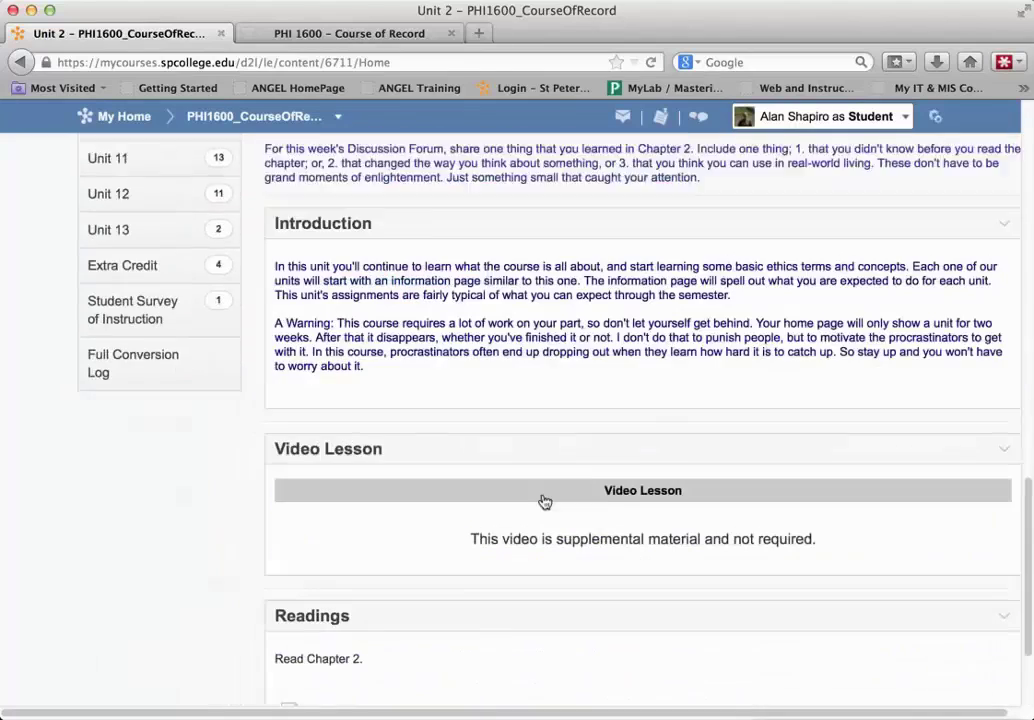
scroll(465, 458, up, 5)
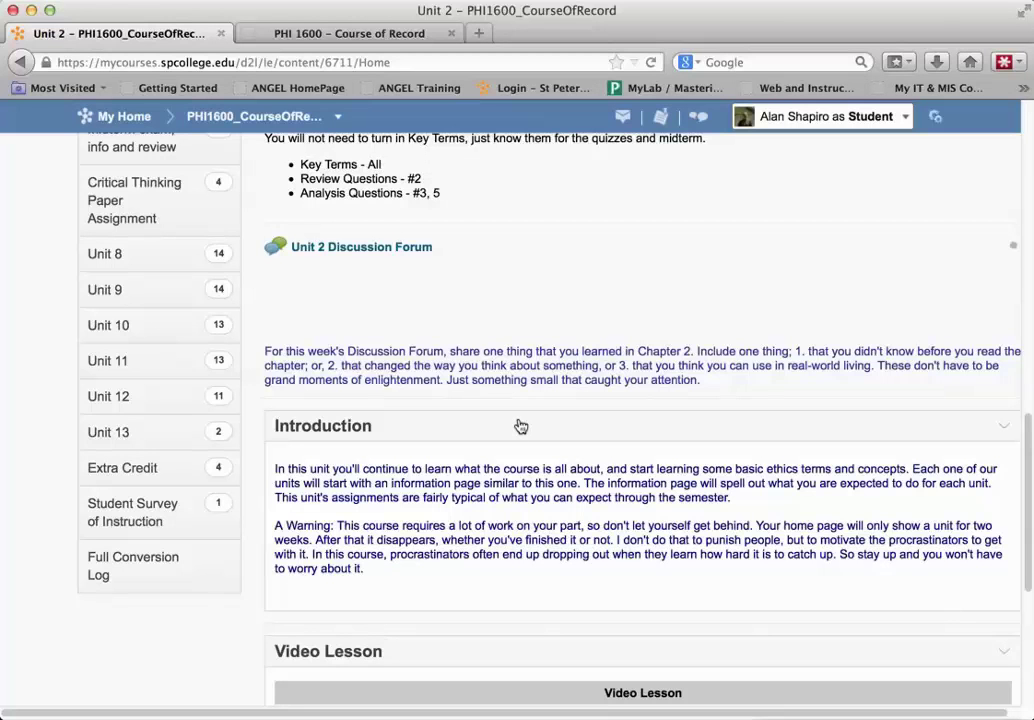
scroll(520, 426, up, 12)
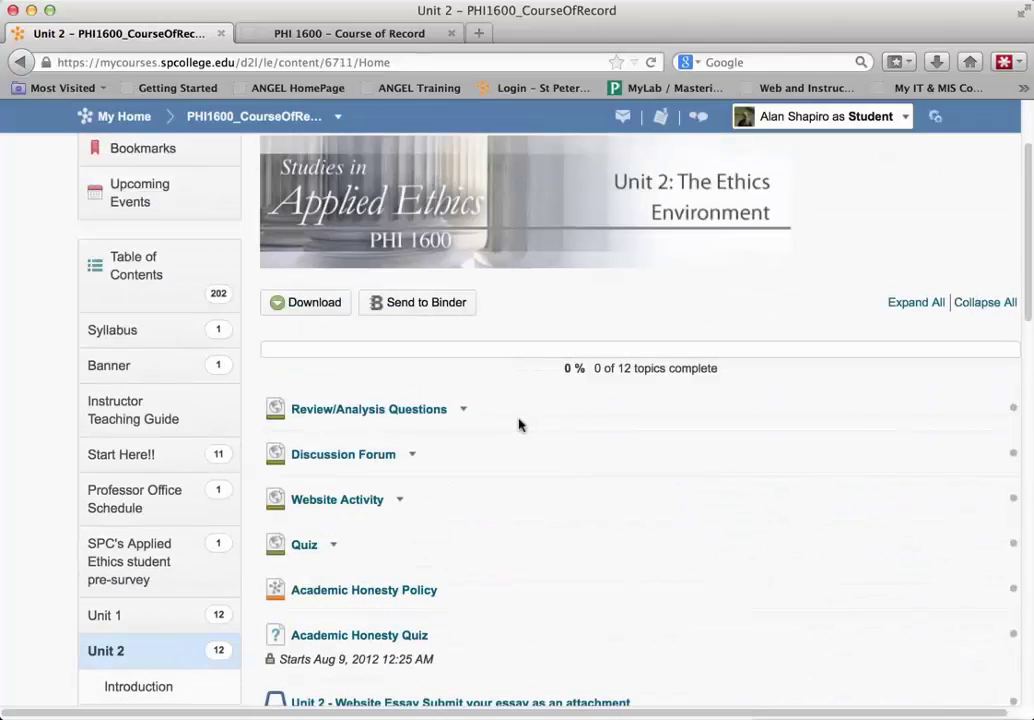